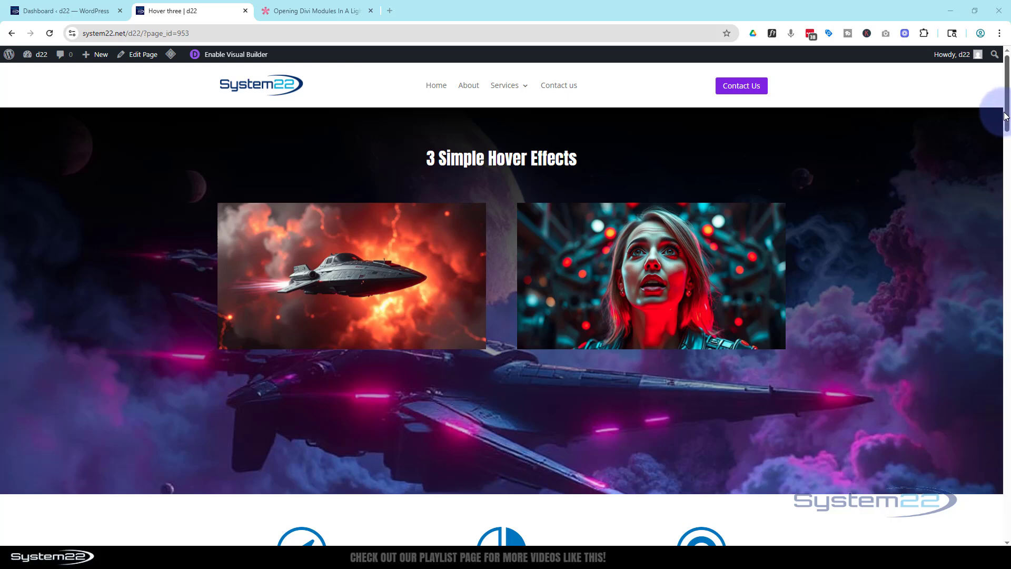
Step: Try out the popups of the Sport Package card's image, icon, title and button, and consult the Divi lightbox help article
{"action": "left_click_drag", "start_coordinate": [1007, 117], "coordinate": [1006, 258]}
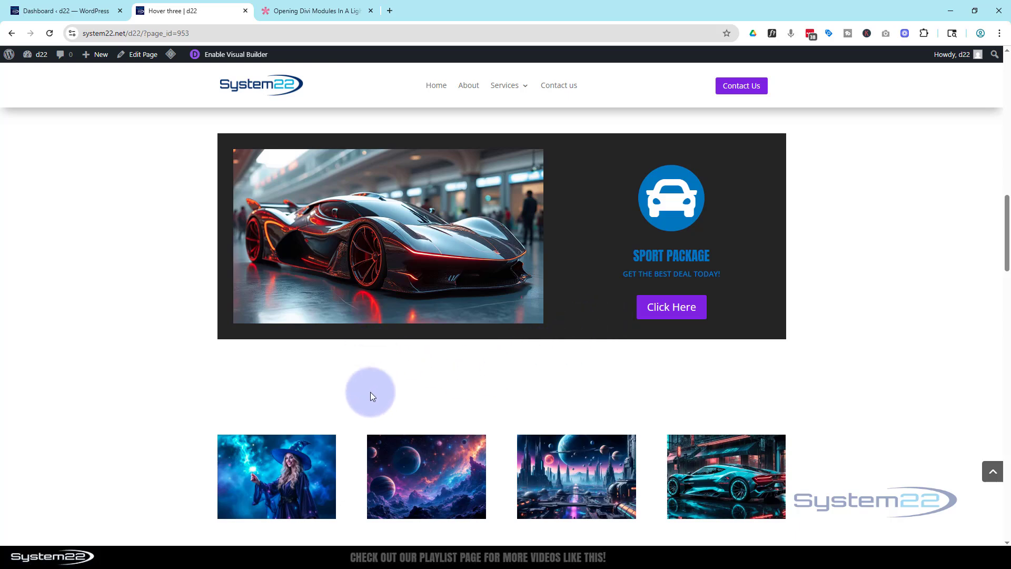
{"action": "left_click", "coordinate": [349, 278]}
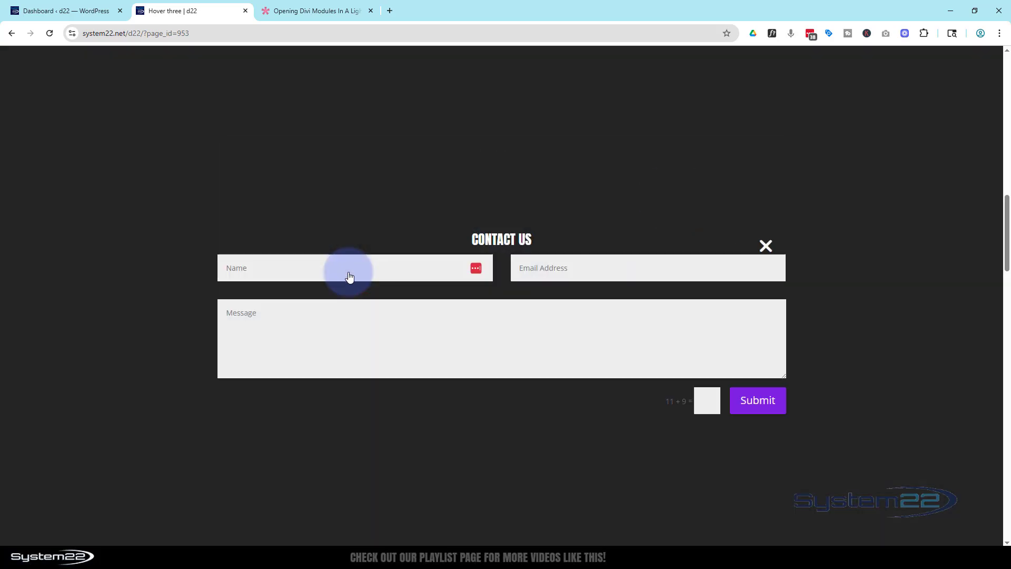
{"action": "left_click", "coordinate": [767, 246]}
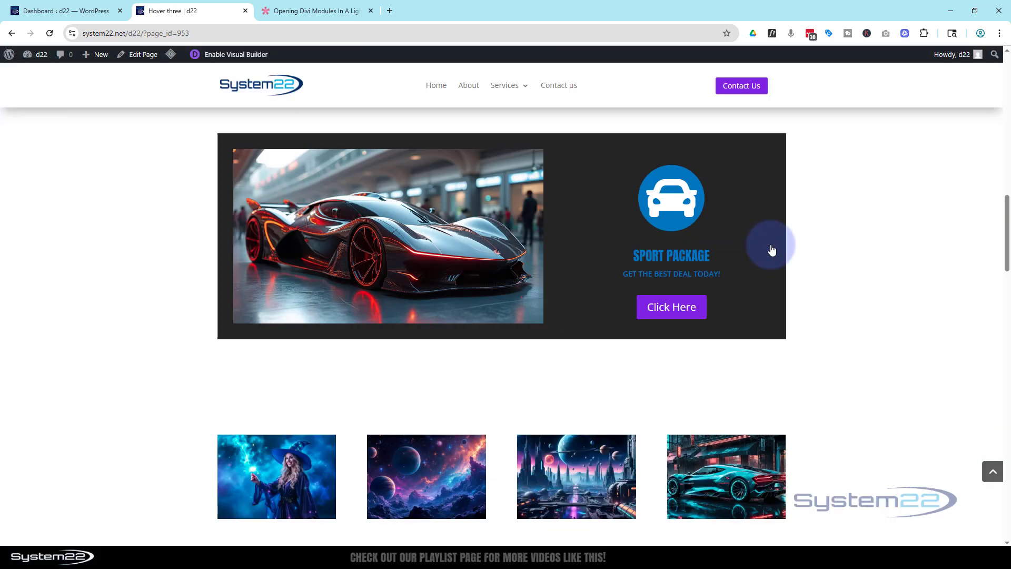
{"action": "left_click", "coordinate": [674, 204]}
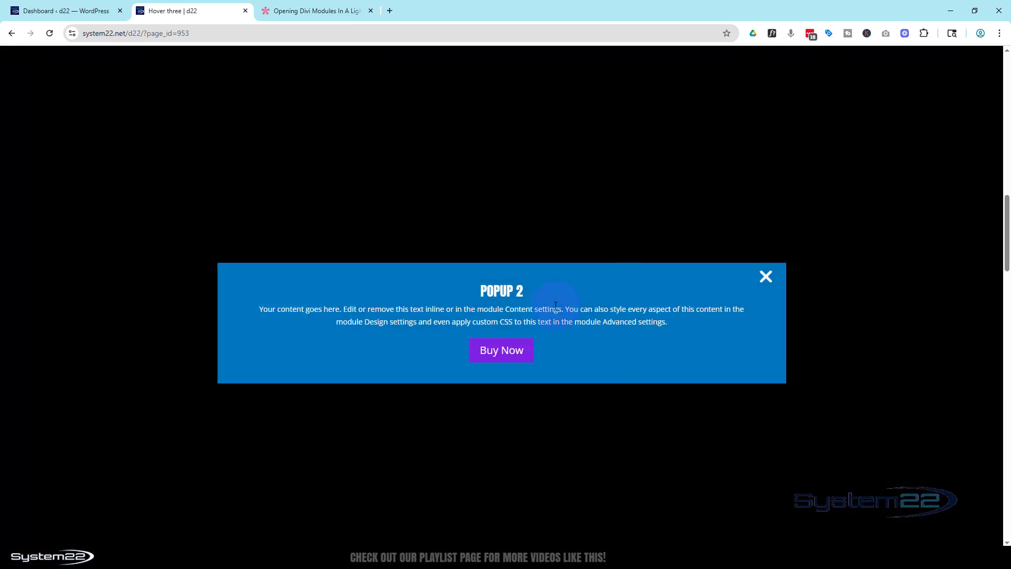
{"action": "left_click", "coordinate": [765, 276]}
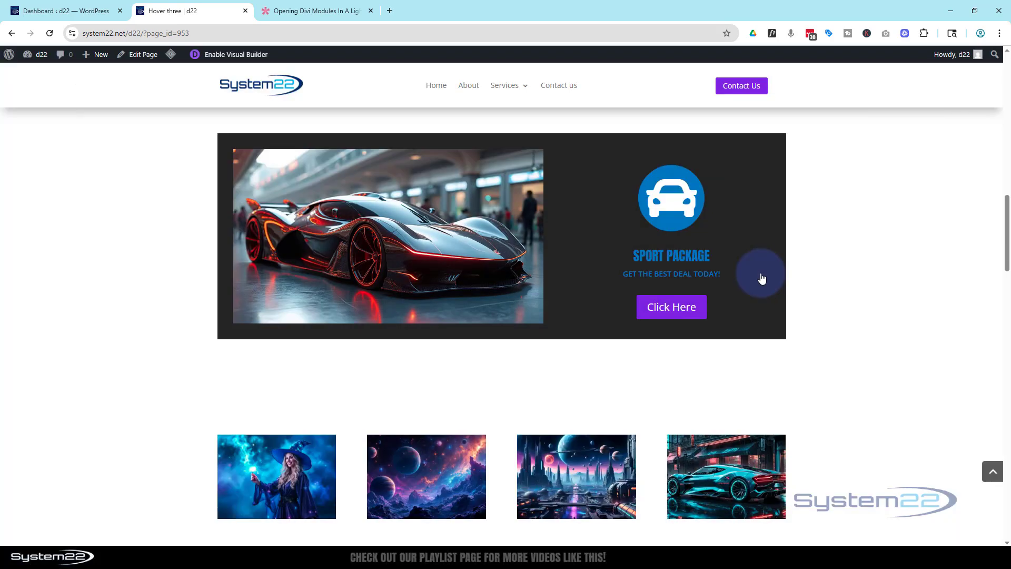
{"action": "left_click", "coordinate": [683, 262]}
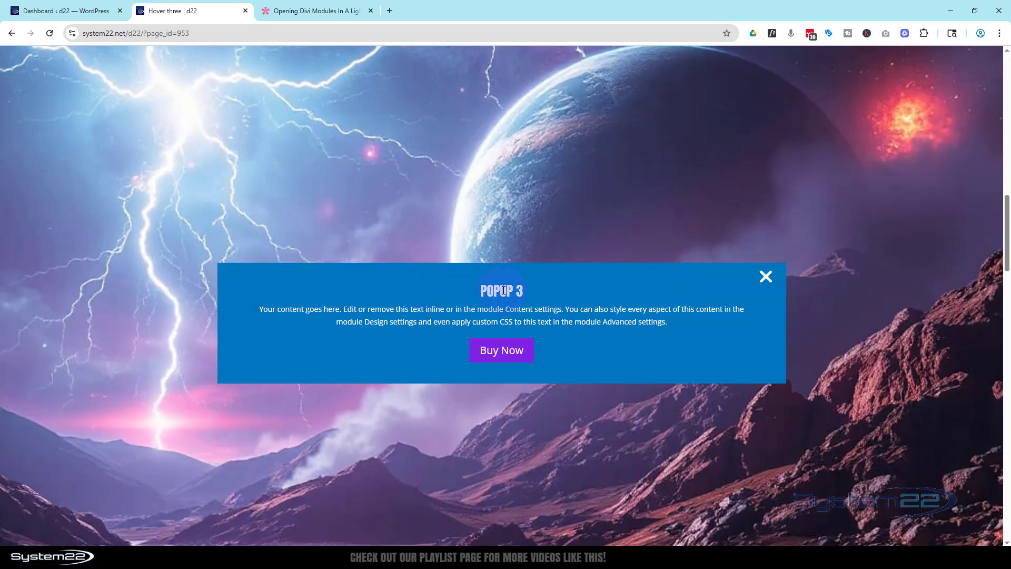
{"action": "left_click", "coordinate": [766, 280]}
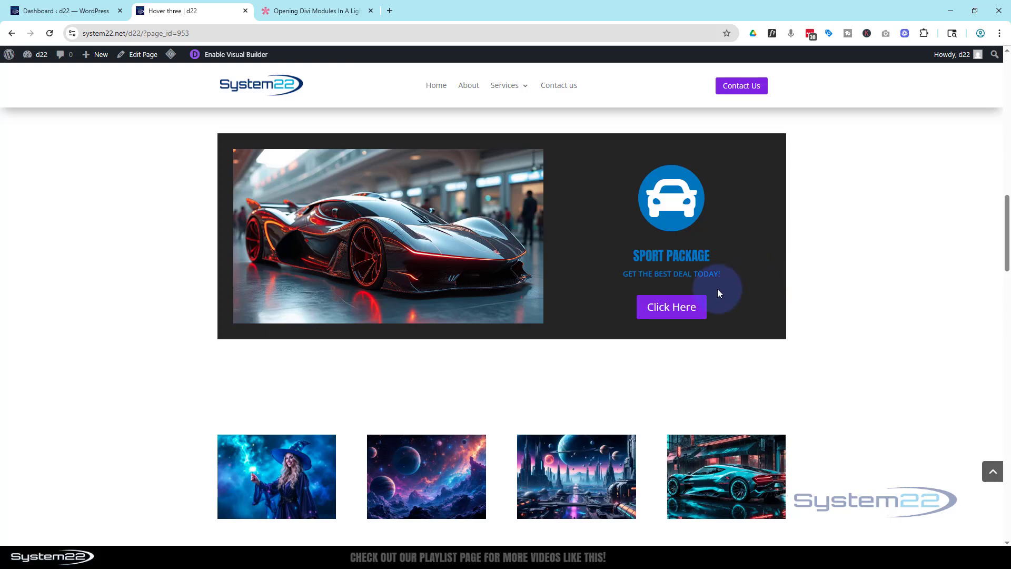
{"action": "left_click", "coordinate": [669, 311]}
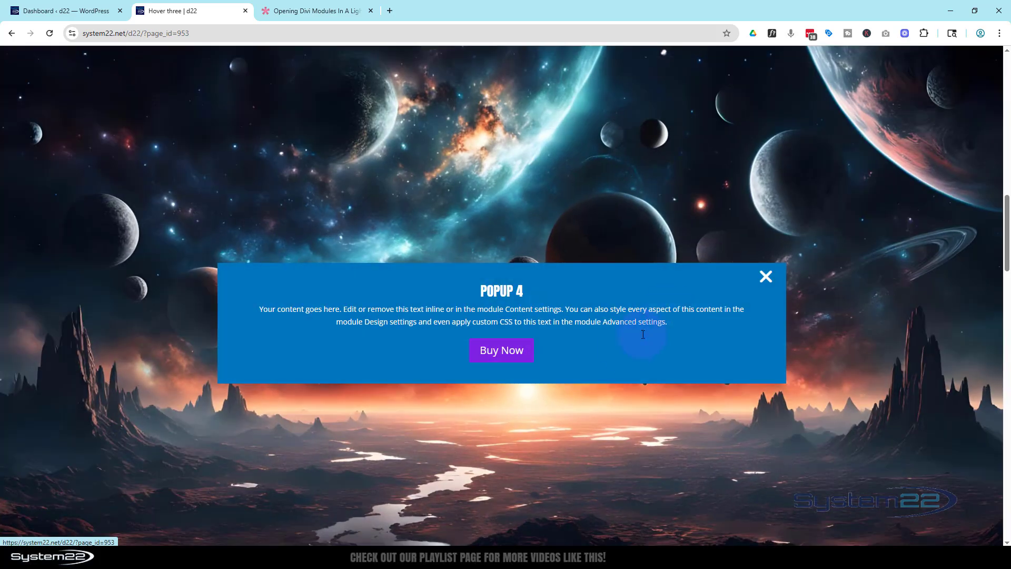
{"action": "left_click", "coordinate": [765, 280]}
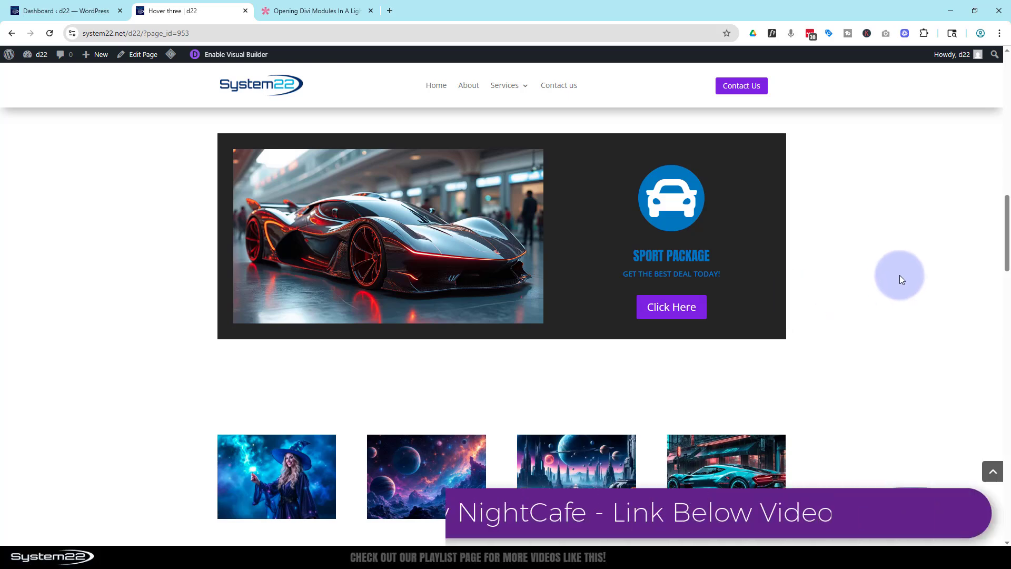
{"action": "left_click", "coordinate": [350, 11]}
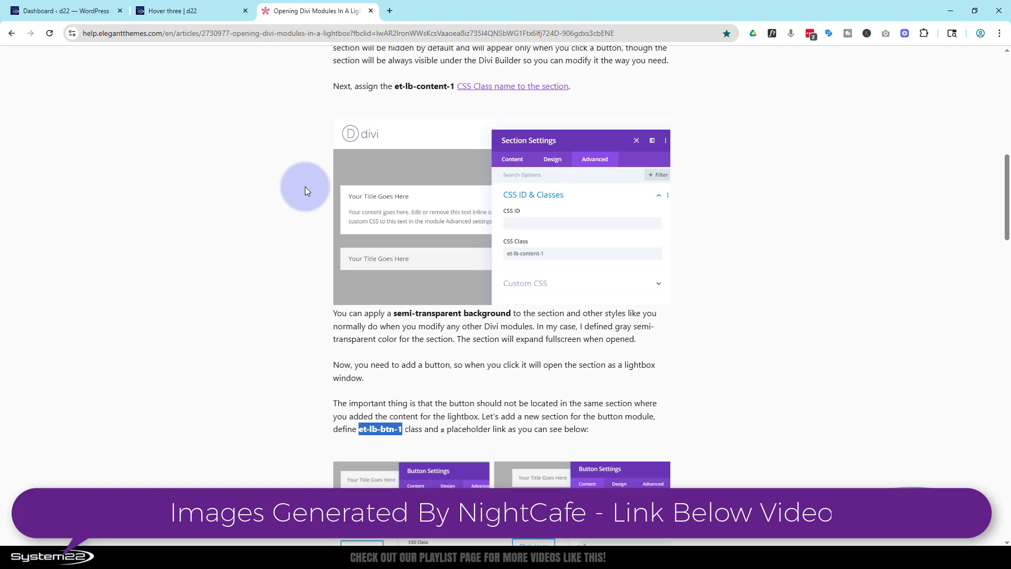
Step: In the Hover three page's visual builder, delete the Sport Package row and the contact form and popup sections below it
{"action": "left_click", "coordinate": [199, 9]}
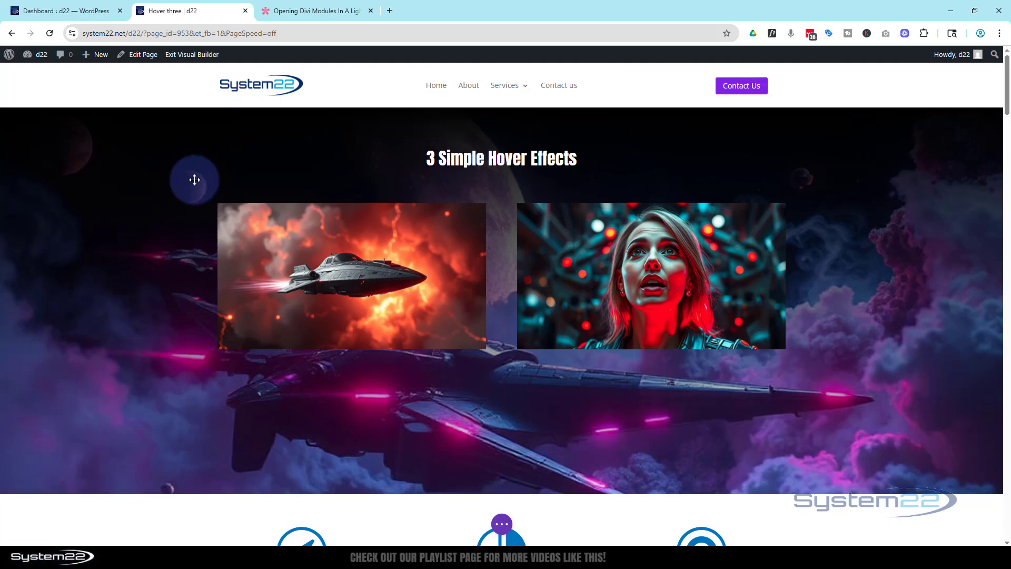
{"action": "scroll", "coordinate": [203, 185], "scroll_direction": "down", "scroll_amount": 15}
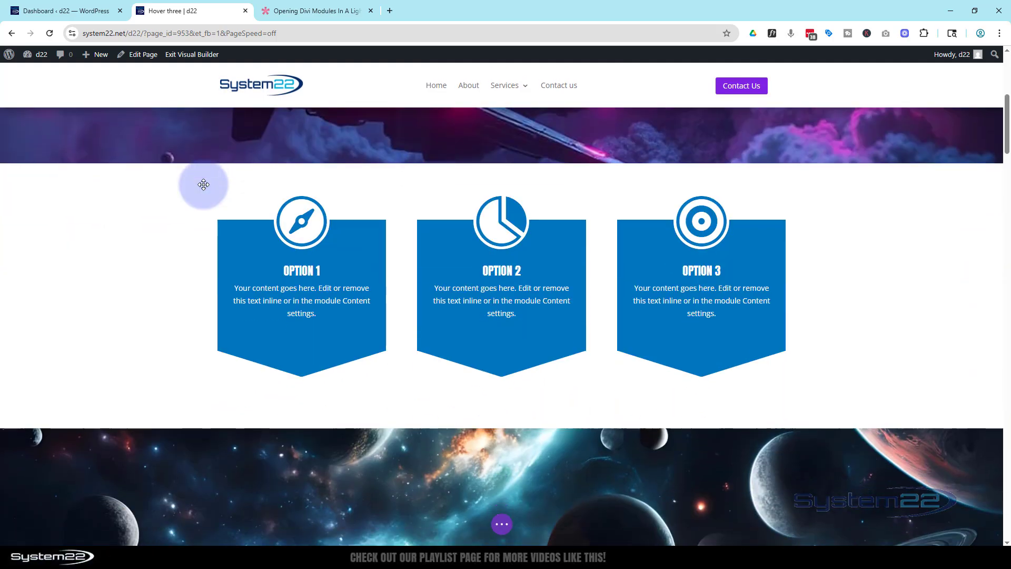
{"action": "scroll", "coordinate": [150, 179], "scroll_direction": "down", "scroll_amount": 1}
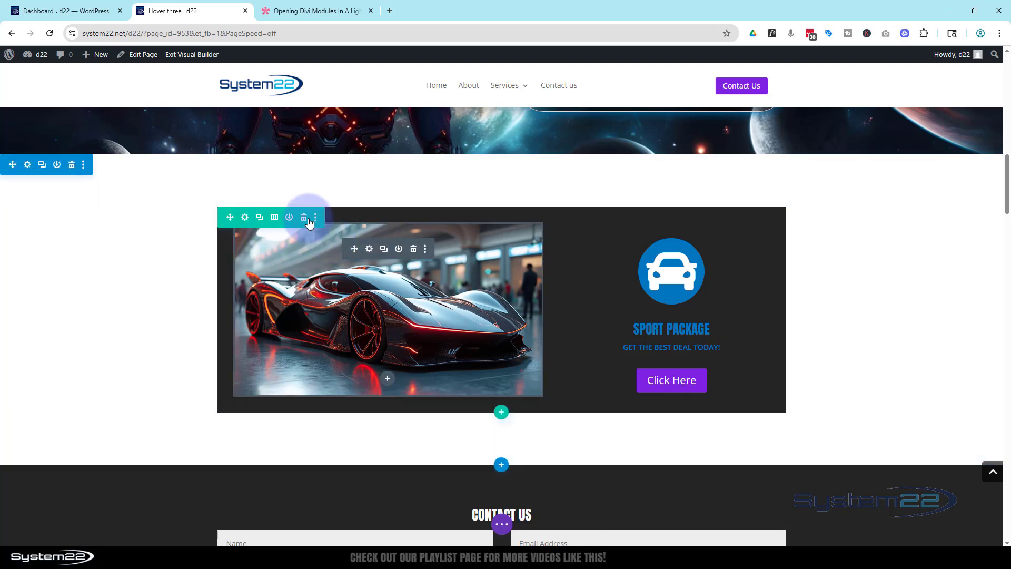
{"action": "left_click", "coordinate": [299, 215]}
{"action": "mouse_move", "coordinate": [76, 316]}
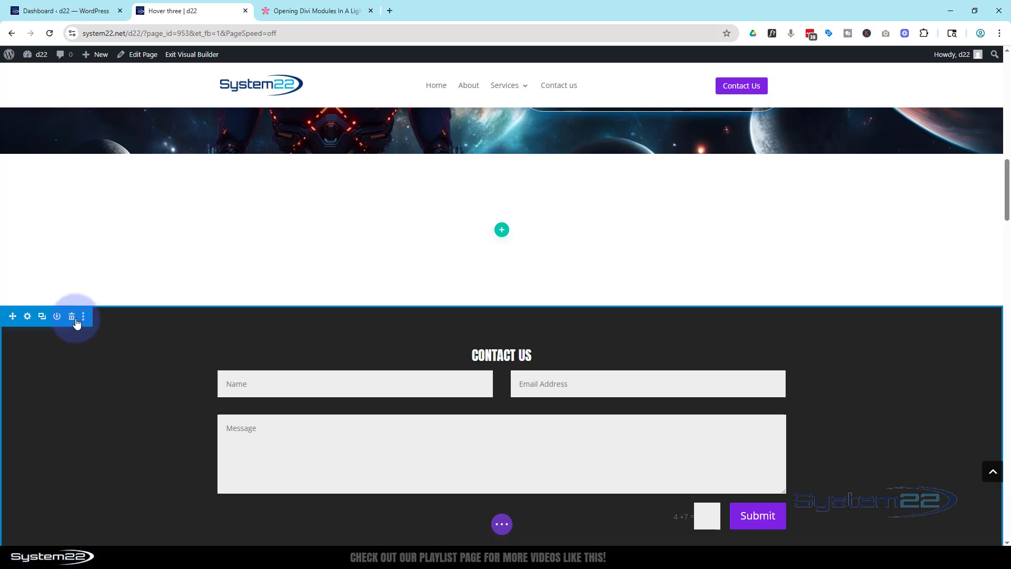
{"action": "left_click", "coordinate": [73, 317]}
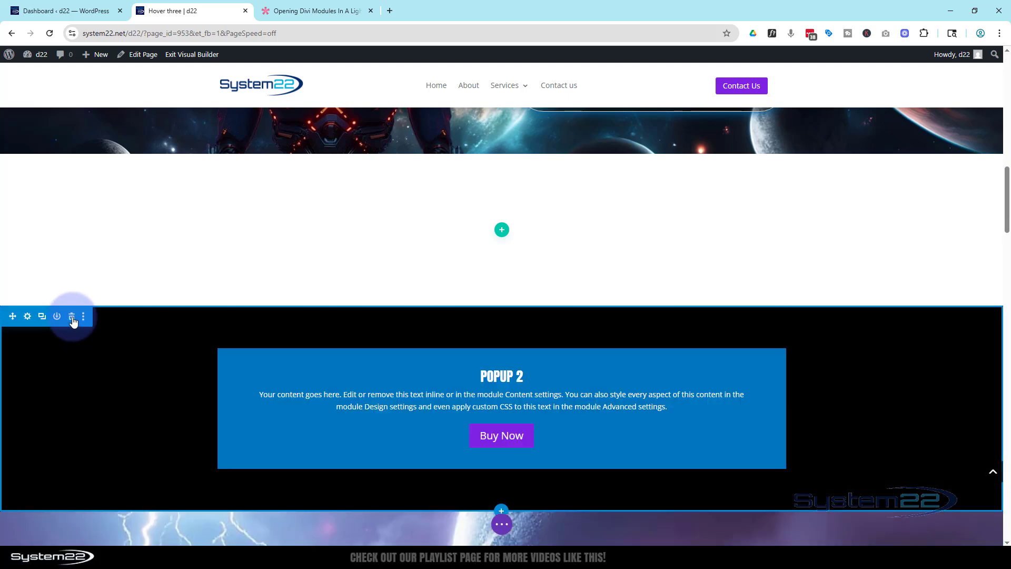
{"action": "left_click", "coordinate": [74, 317]}
{"action": "left_click", "coordinate": [74, 317]}
{"action": "left_click", "coordinate": [74, 317]}
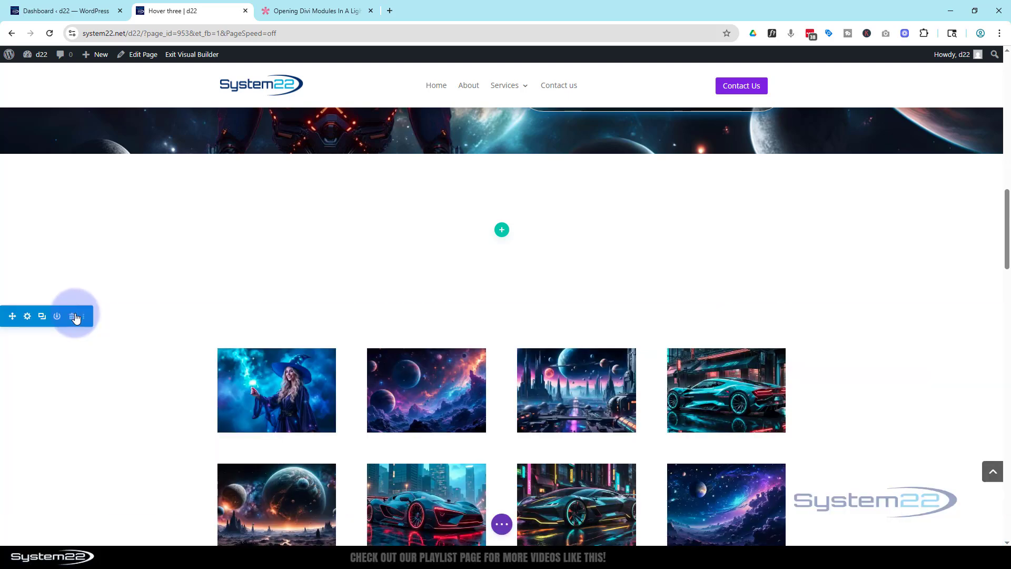
Step: Insert a row with two equal columns into the empty section above the image gallery
{"action": "scroll", "coordinate": [218, 279], "scroll_direction": "up", "scroll_amount": 2}
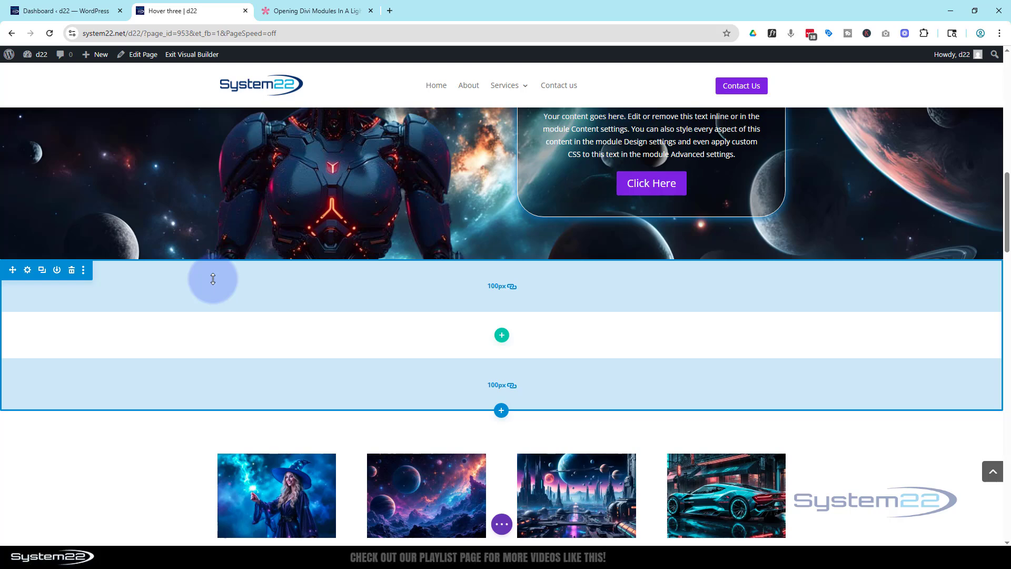
{"action": "left_click", "coordinate": [503, 335]}
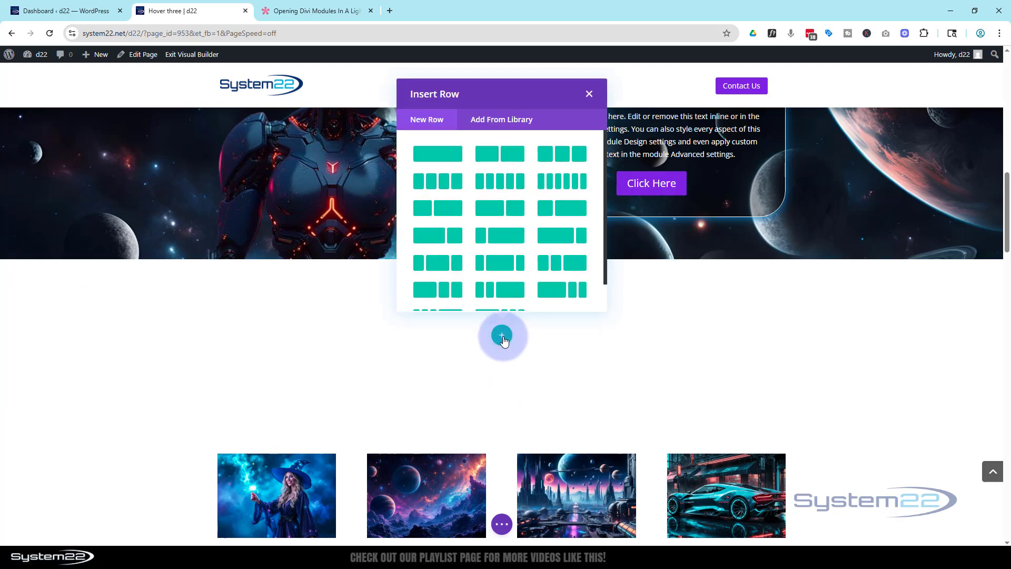
{"action": "left_click", "coordinate": [513, 153]}
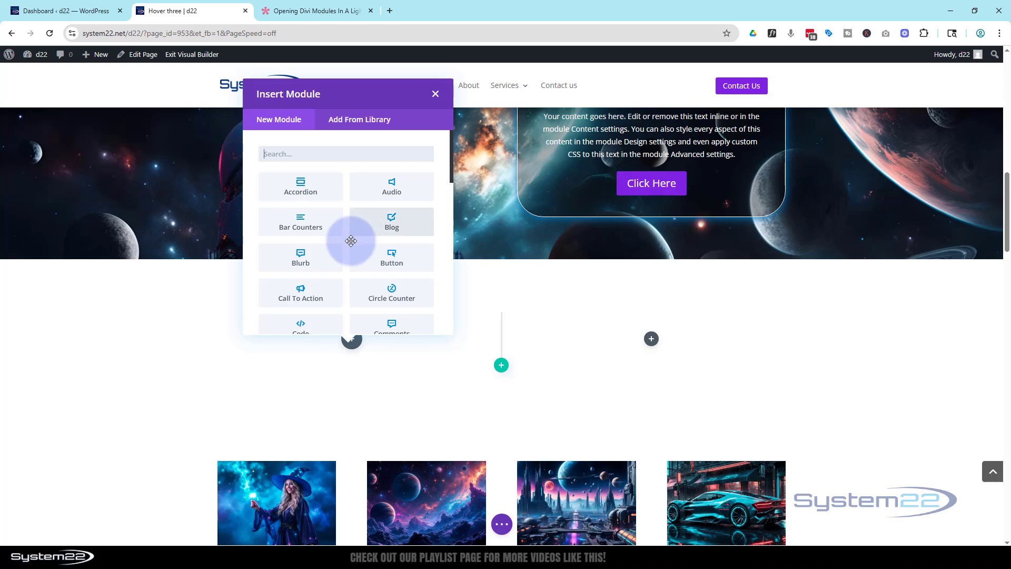
Step: Add an Image module to the row's first column using the black sports car with red lights from the media library
{"action": "scroll", "coordinate": [352, 239], "scroll_direction": "down", "scroll_amount": 3}
{"action": "scroll", "coordinate": [353, 242], "scroll_direction": "down", "scroll_amount": 2}
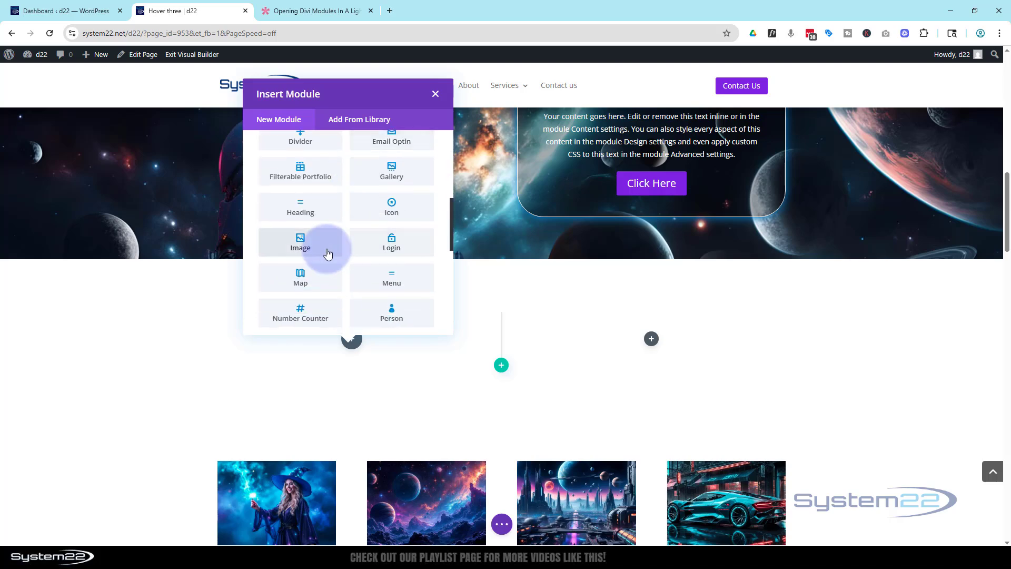
{"action": "left_click", "coordinate": [312, 244]}
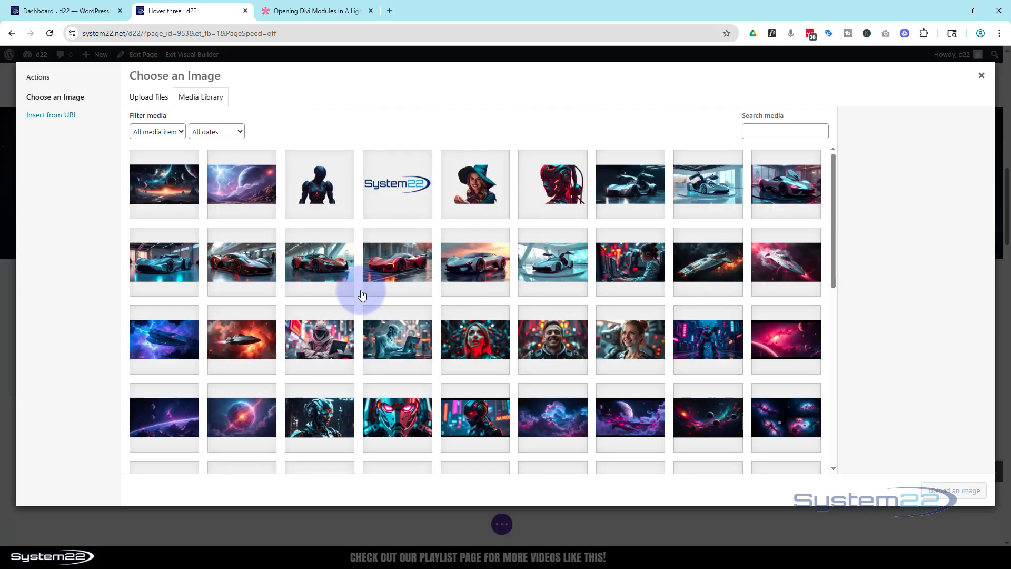
{"action": "left_click", "coordinate": [243, 263]}
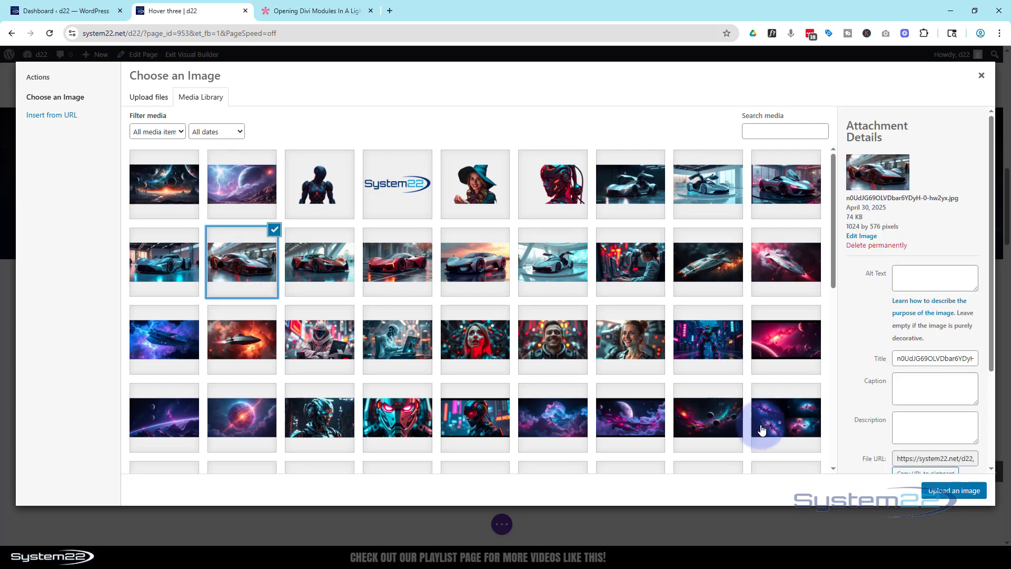
{"action": "left_click", "coordinate": [974, 492]}
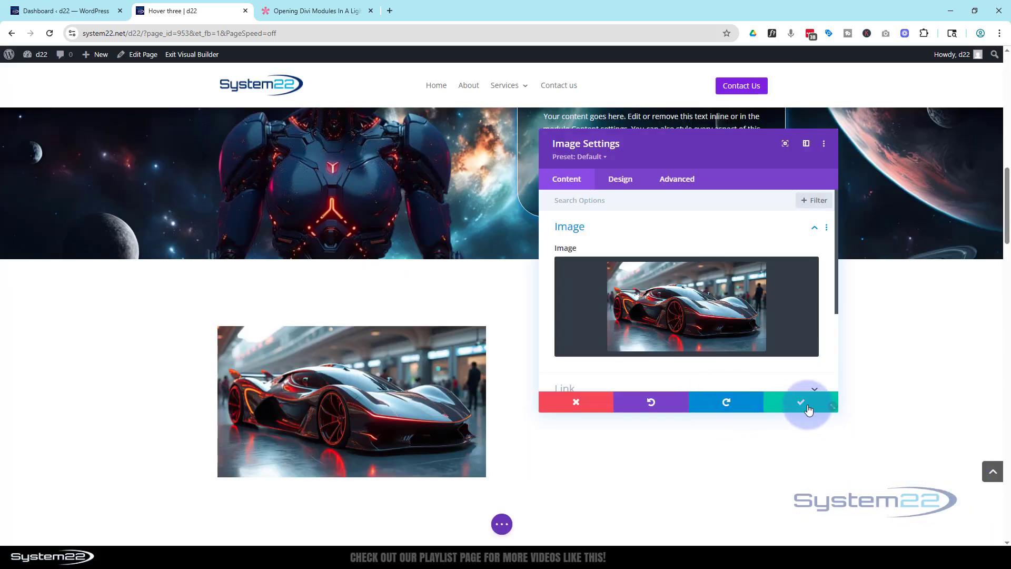
{"action": "left_click", "coordinate": [808, 410]}
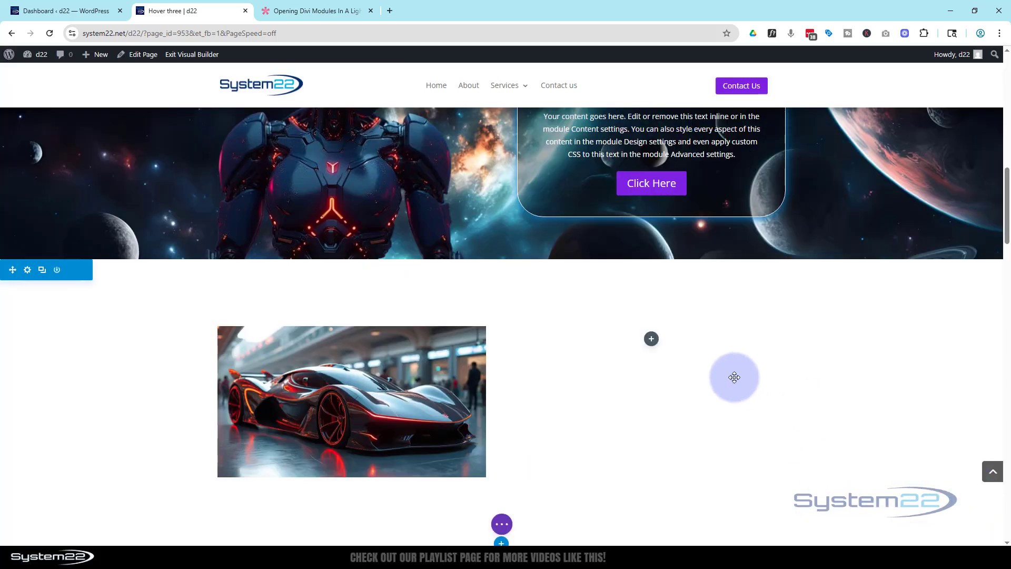
Step: Add an Icon module to the row's second column and choose a front-view car icon by searching for "car"
{"action": "left_click", "coordinate": [652, 340]}
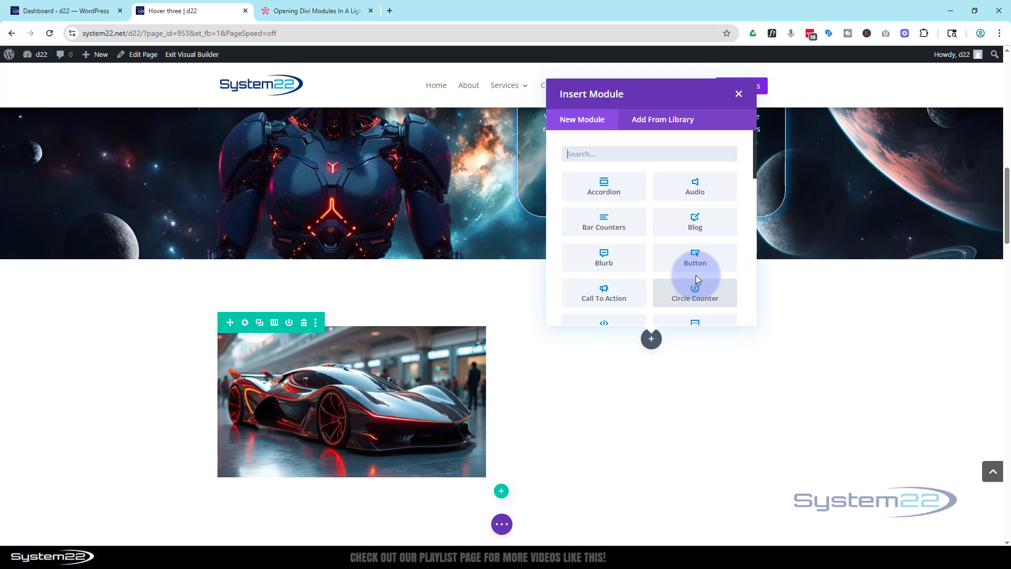
{"action": "scroll", "coordinate": [695, 275], "scroll_direction": "down", "scroll_amount": 3}
{"action": "scroll", "coordinate": [694, 272], "scroll_direction": "down", "scroll_amount": 3}
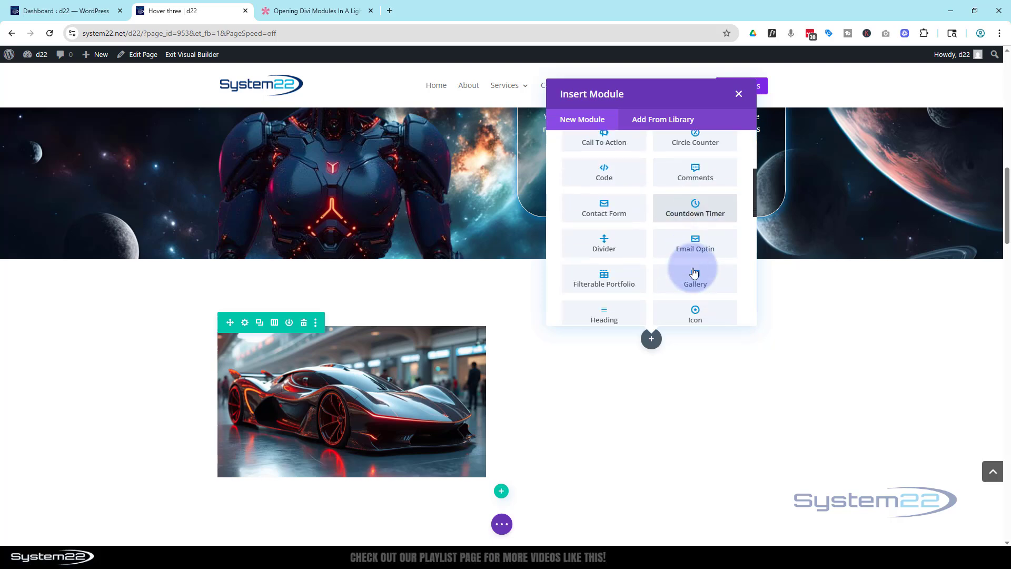
{"action": "left_click", "coordinate": [692, 264]}
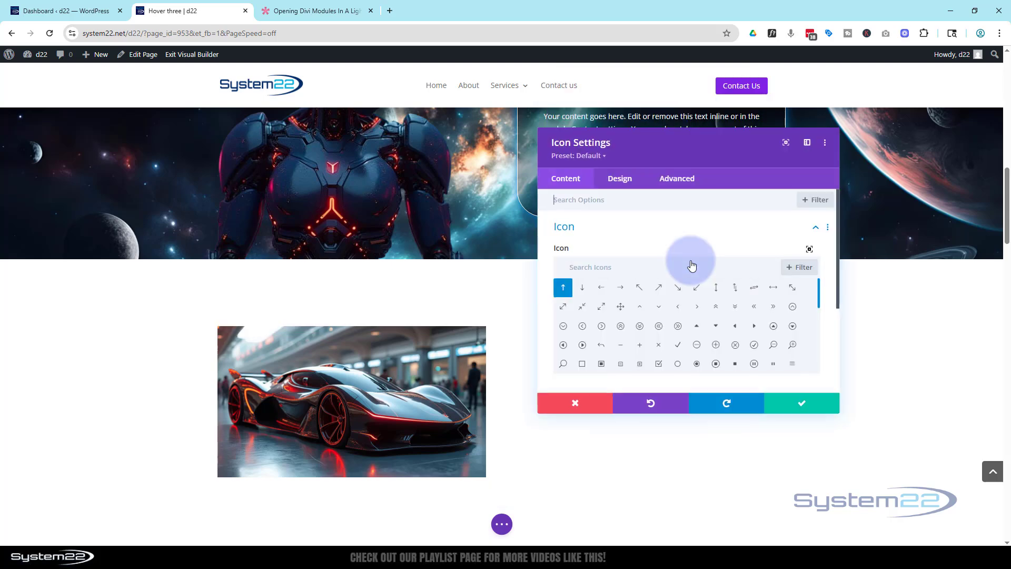
{"action": "left_click", "coordinate": [596, 263]}
{"action": "type", "text": "car"}
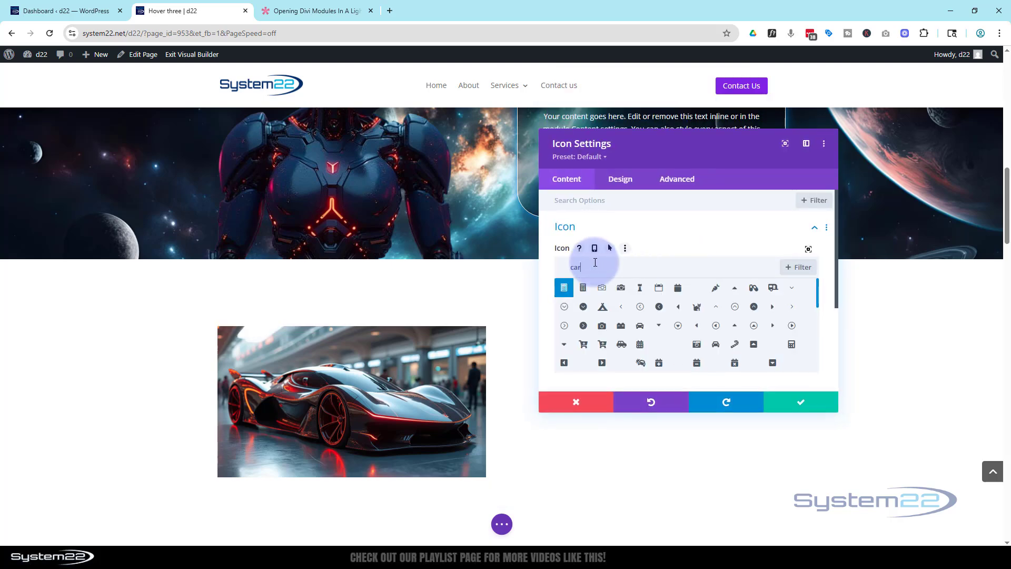
{"action": "left_click", "coordinate": [621, 288]}
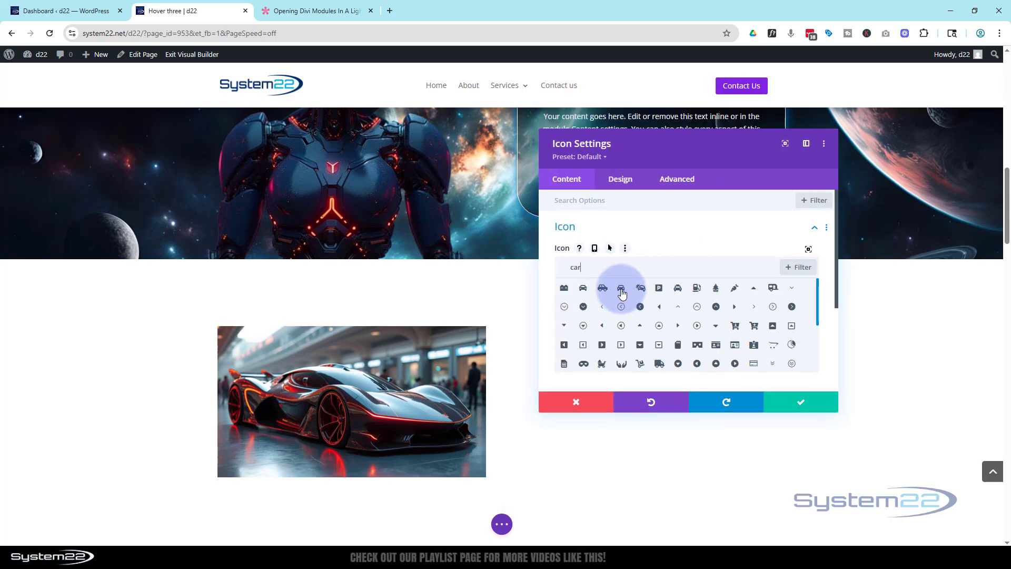
Step: Set the car icon's color to blue #0c71c3 and save the icon settings
{"action": "left_click_drag", "start_coordinate": [734, 150], "coordinate": [379, 226]}
{"action": "left_click", "coordinate": [266, 255]}
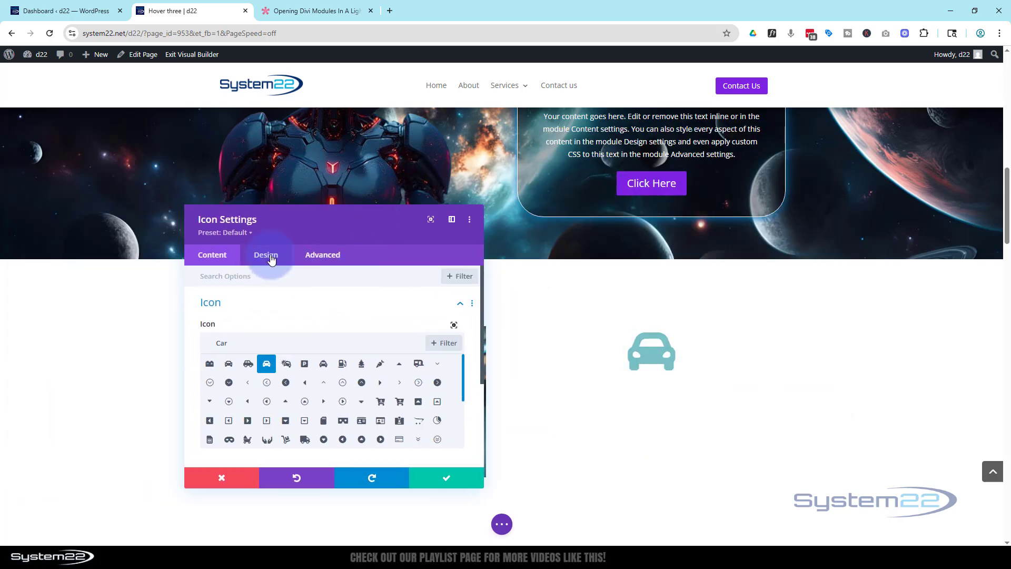
{"action": "left_click", "coordinate": [279, 310]}
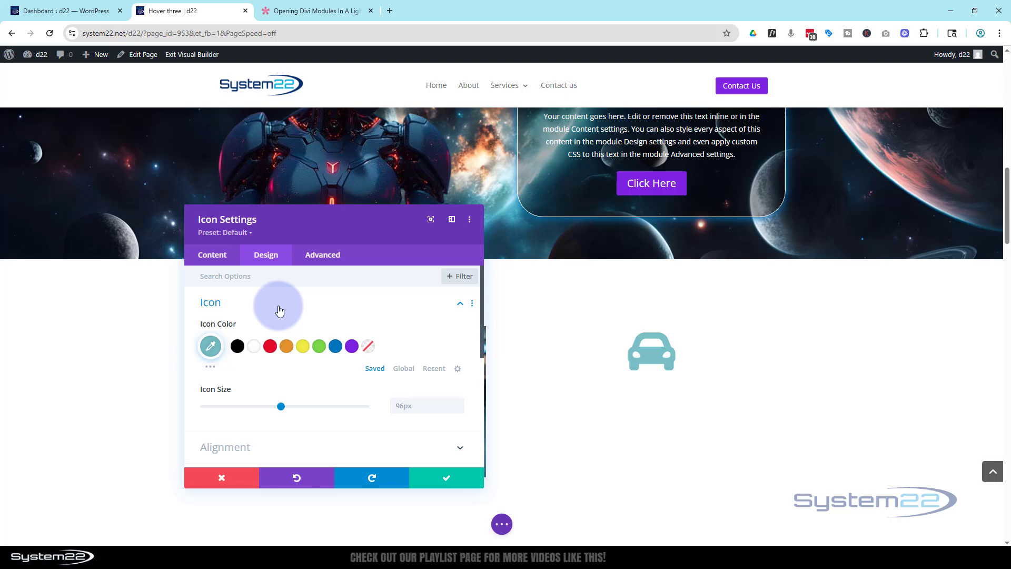
{"action": "left_click", "coordinate": [334, 348]}
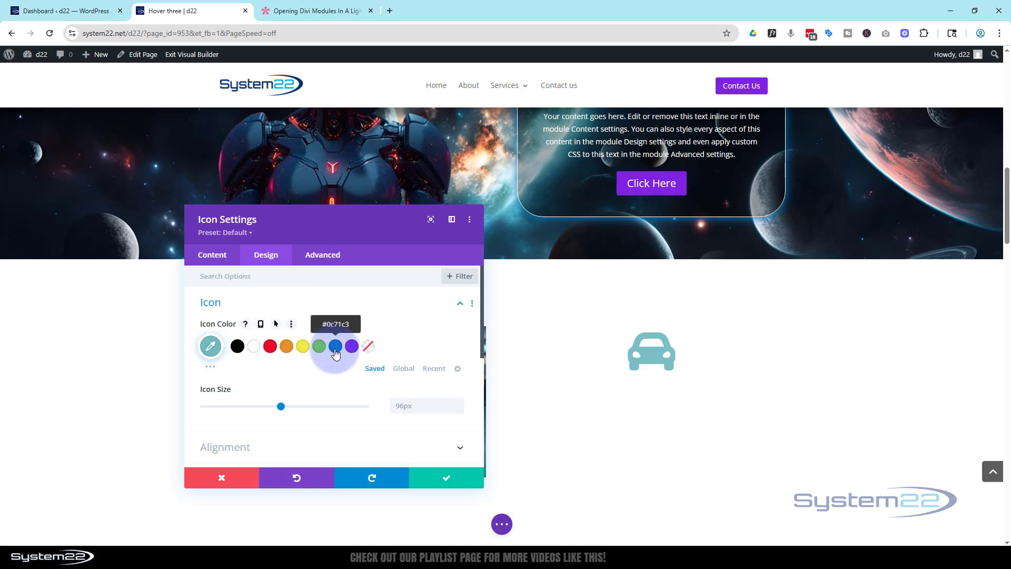
{"action": "left_click", "coordinate": [466, 484]}
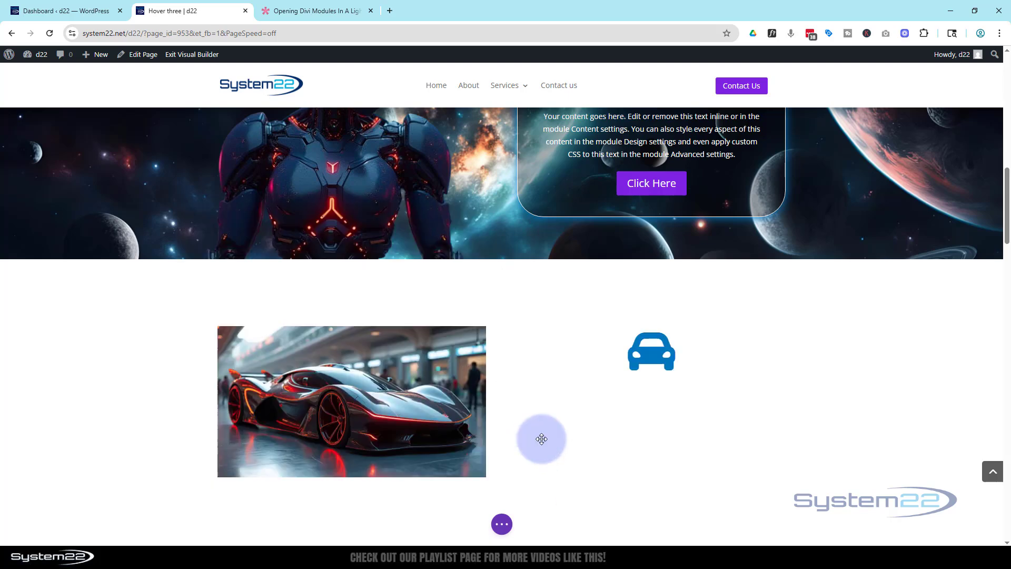
Step: Add a Blurb module below the car icon and shorten its body text to "Your content goes here."
{"action": "left_click", "coordinate": [652, 357]}
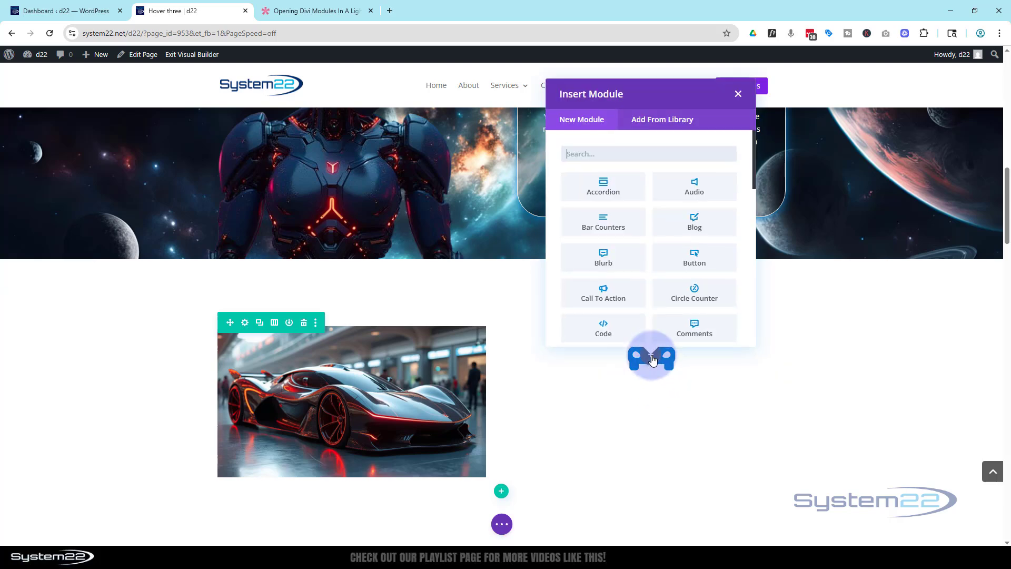
{"action": "left_click", "coordinate": [605, 255]}
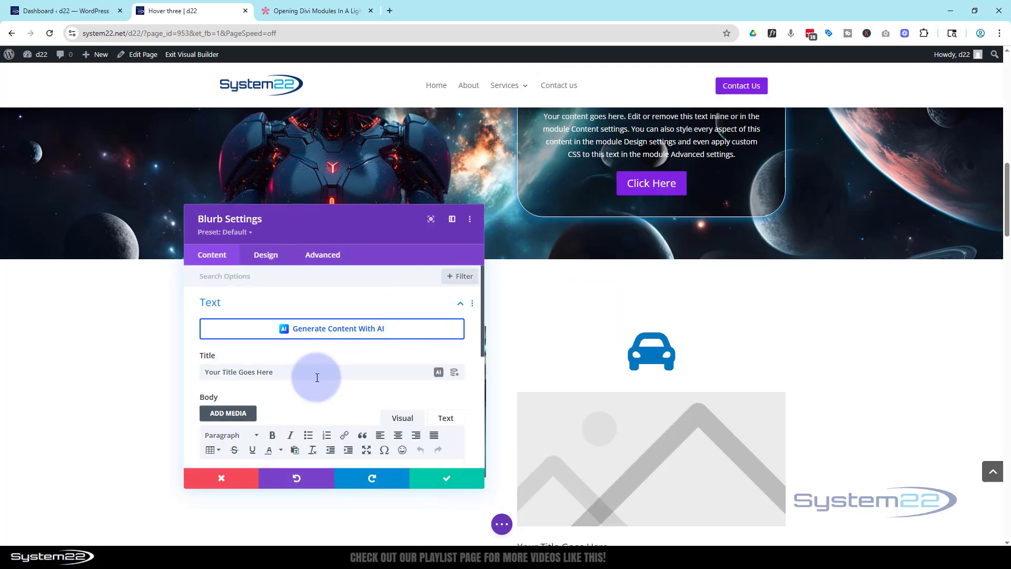
{"action": "scroll", "coordinate": [317, 377], "scroll_direction": "down", "scroll_amount": 3}
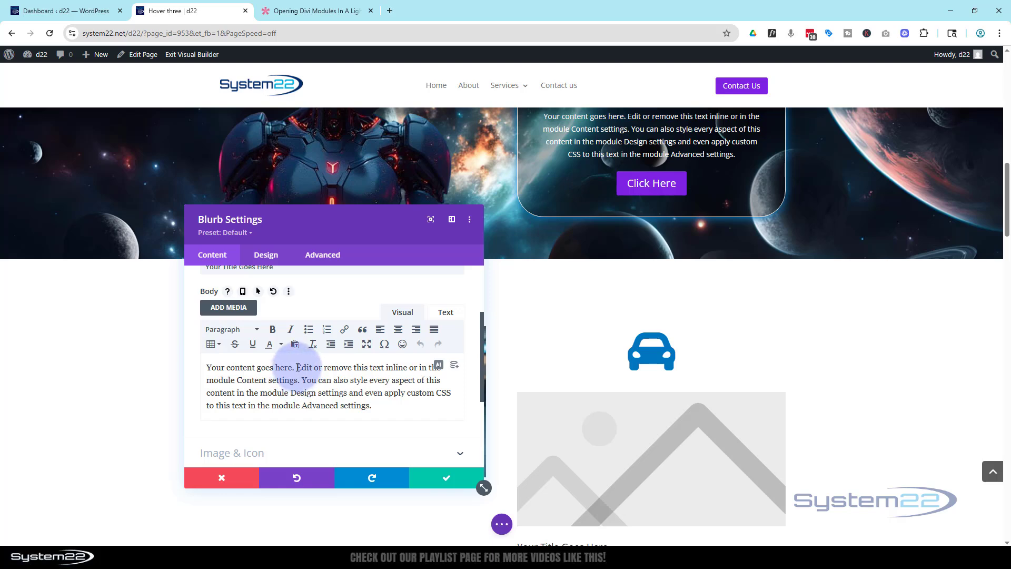
{"action": "left_click_drag", "start_coordinate": [297, 368], "coordinate": [385, 420]}
{"action": "key", "text": "BackSpace"}
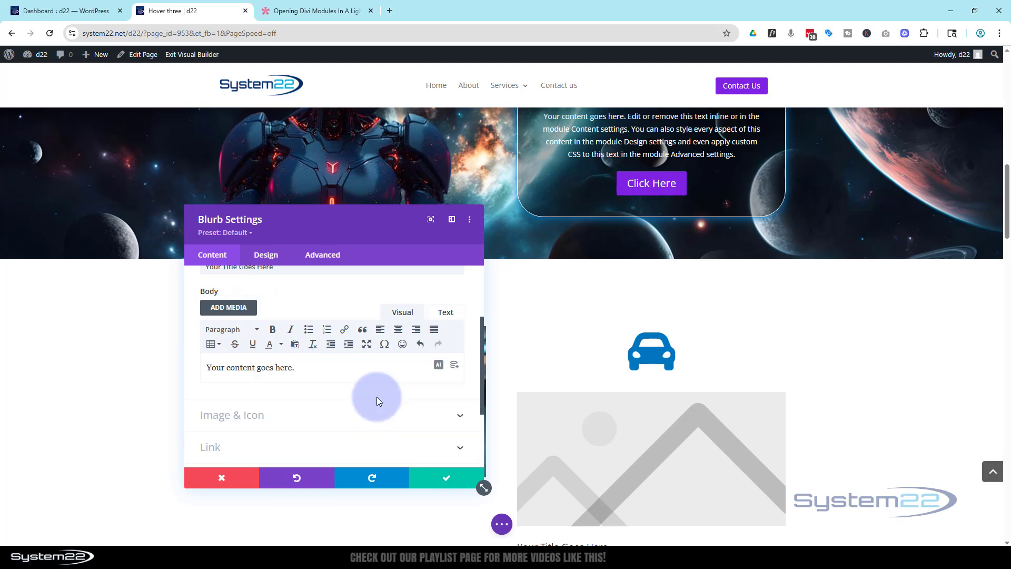
Step: Remove the blurb's placeholder image, center its text alignment and save the blurb settings
{"action": "left_click", "coordinate": [294, 416]}
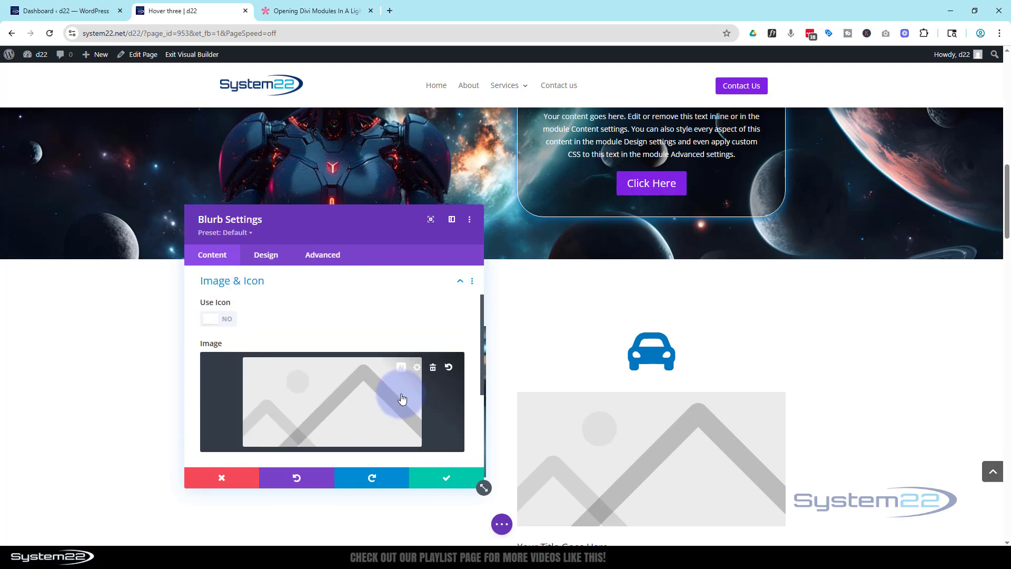
{"action": "left_click", "coordinate": [432, 368]}
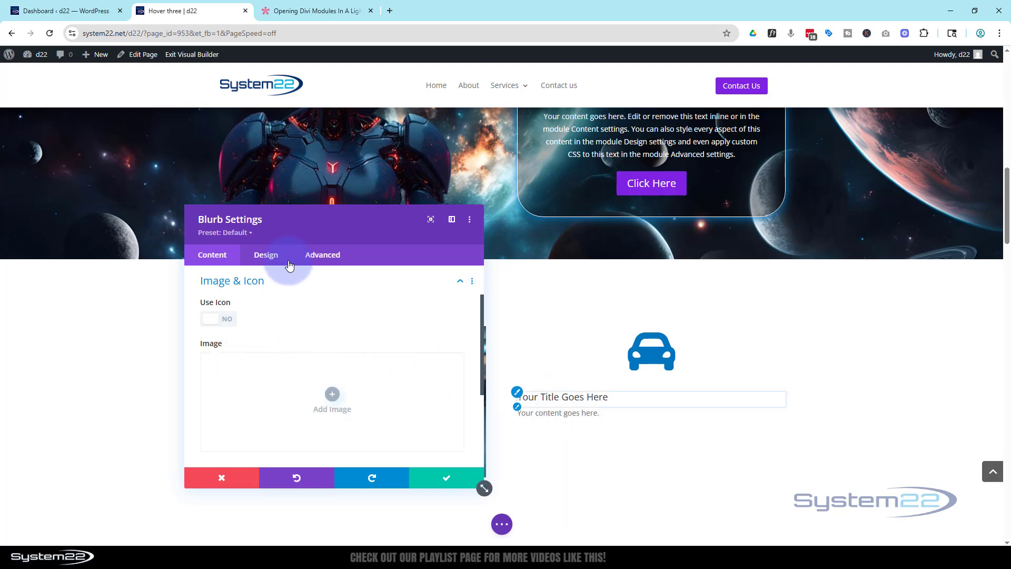
{"action": "left_click", "coordinate": [271, 260]}
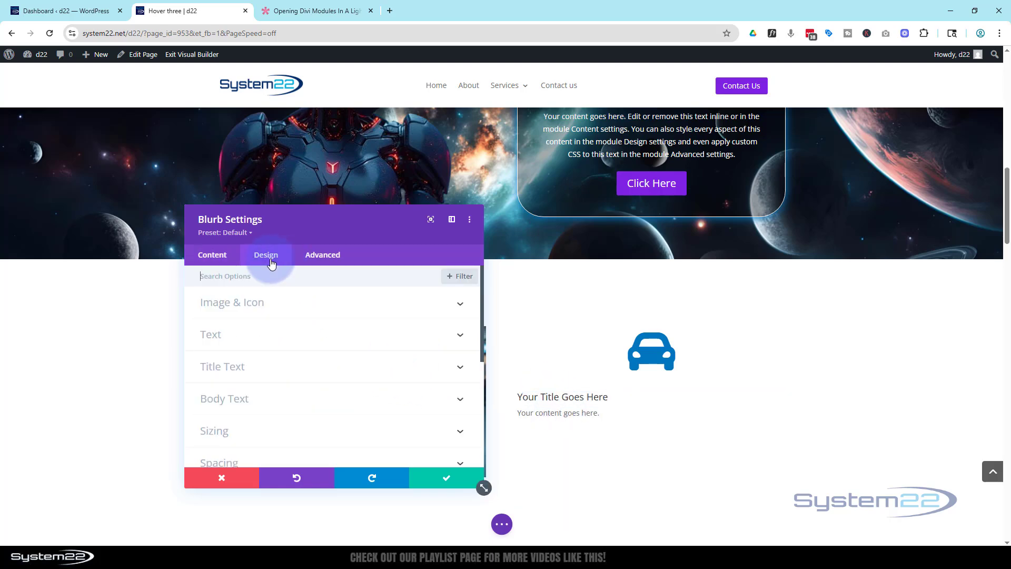
{"action": "left_click", "coordinate": [309, 337]}
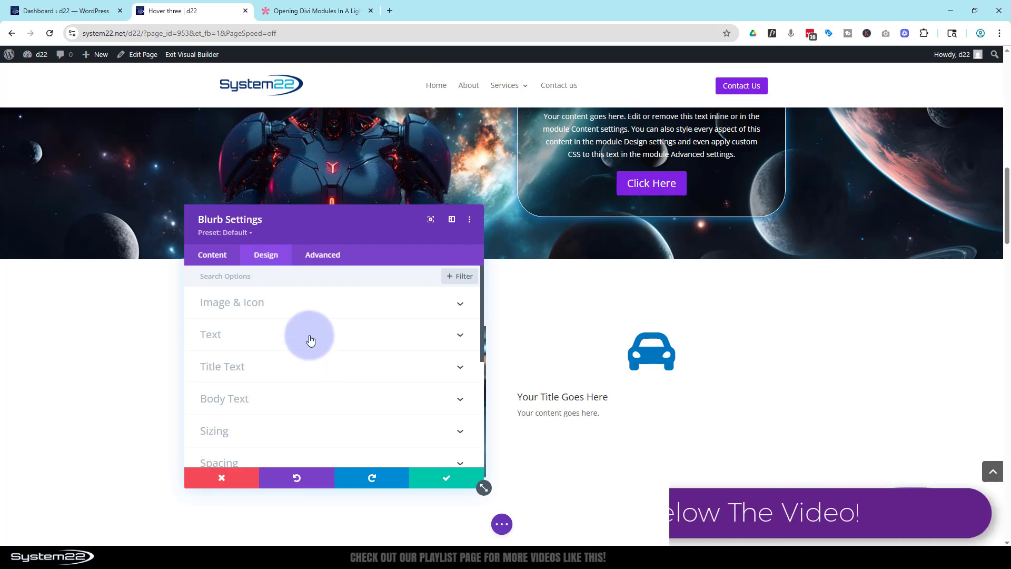
{"action": "left_click", "coordinate": [299, 319]}
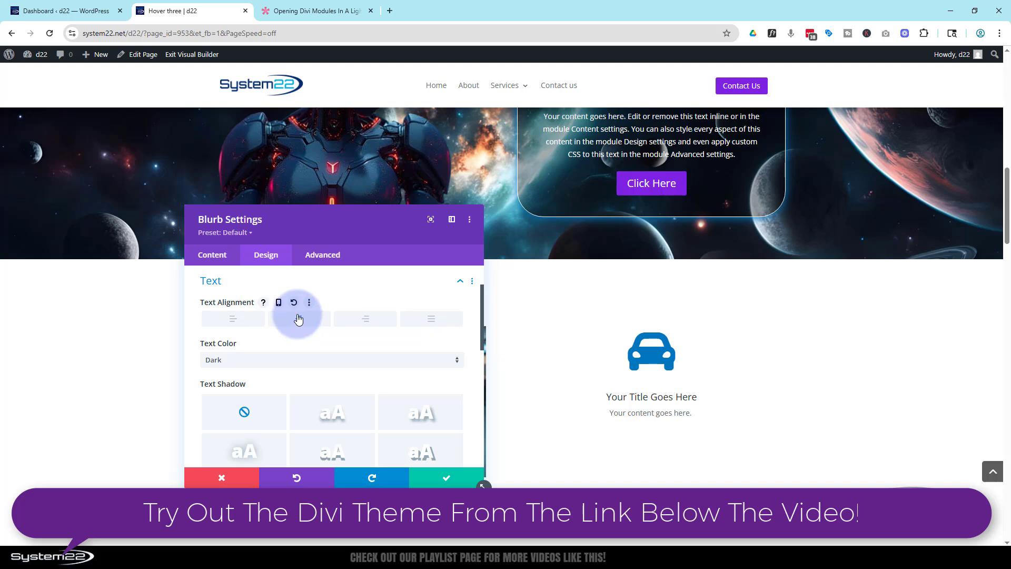
{"action": "left_click", "coordinate": [454, 477]}
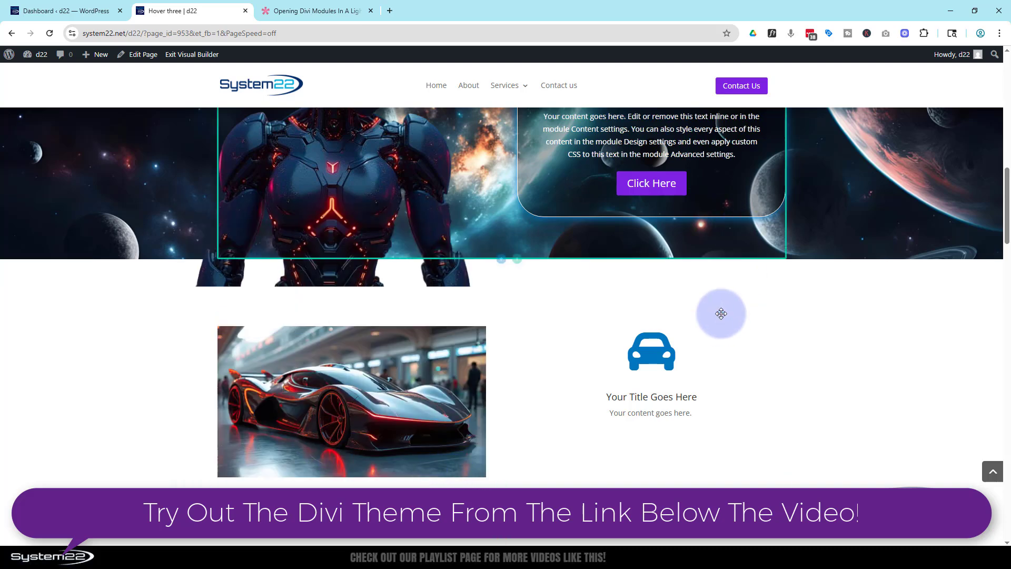
Step: Add a Button module below the blurb, center its alignment and save the button settings
{"action": "left_click", "coordinate": [652, 421]}
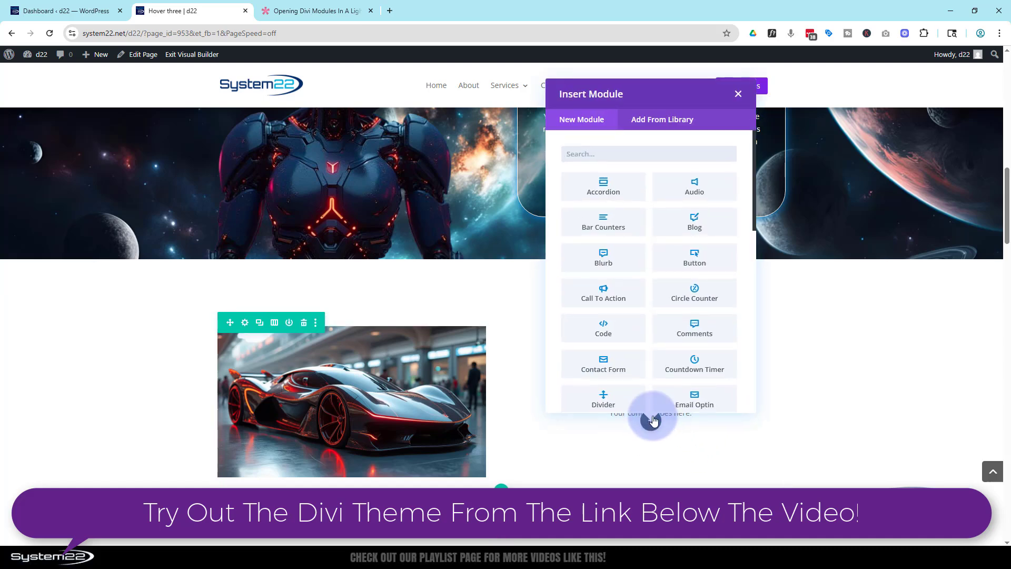
{"action": "left_click", "coordinate": [692, 263]}
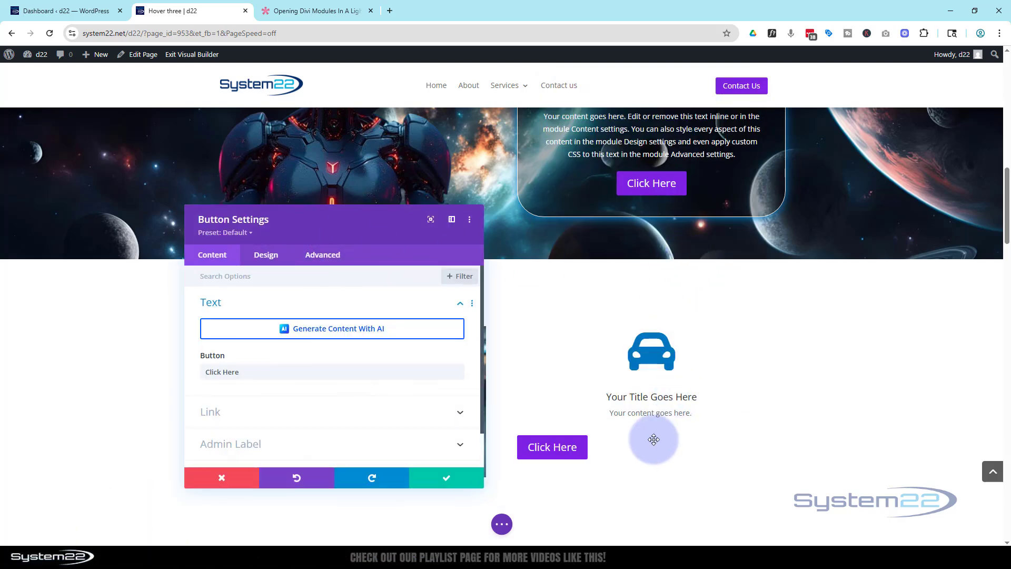
{"action": "left_click", "coordinate": [232, 413]}
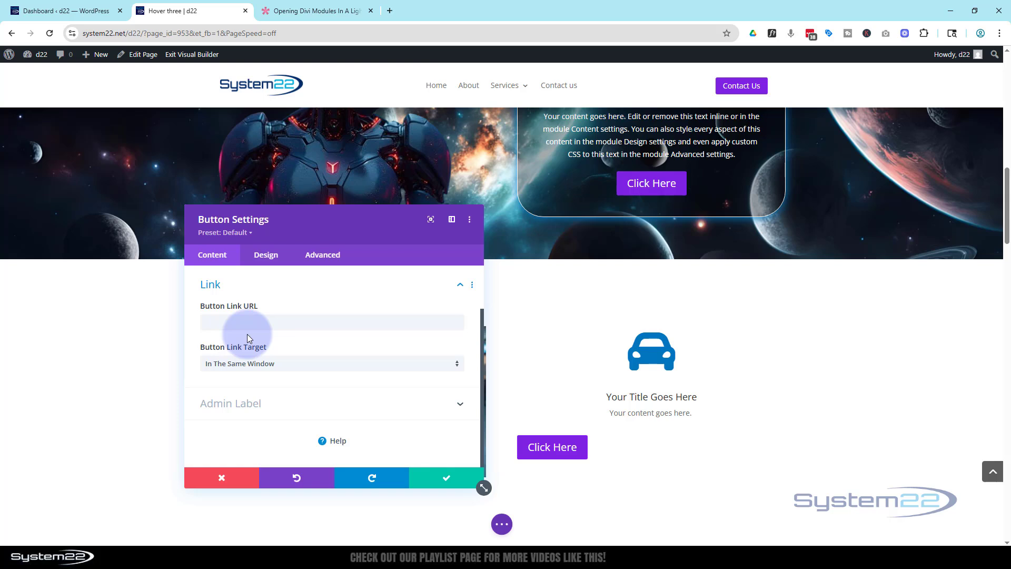
{"action": "left_click", "coordinate": [273, 260]}
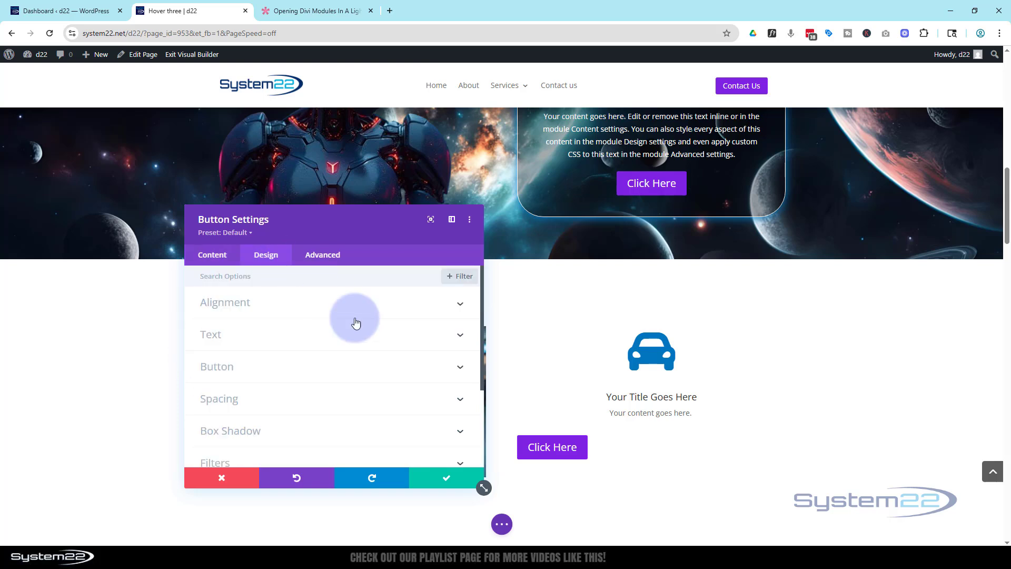
{"action": "left_click", "coordinate": [311, 313]}
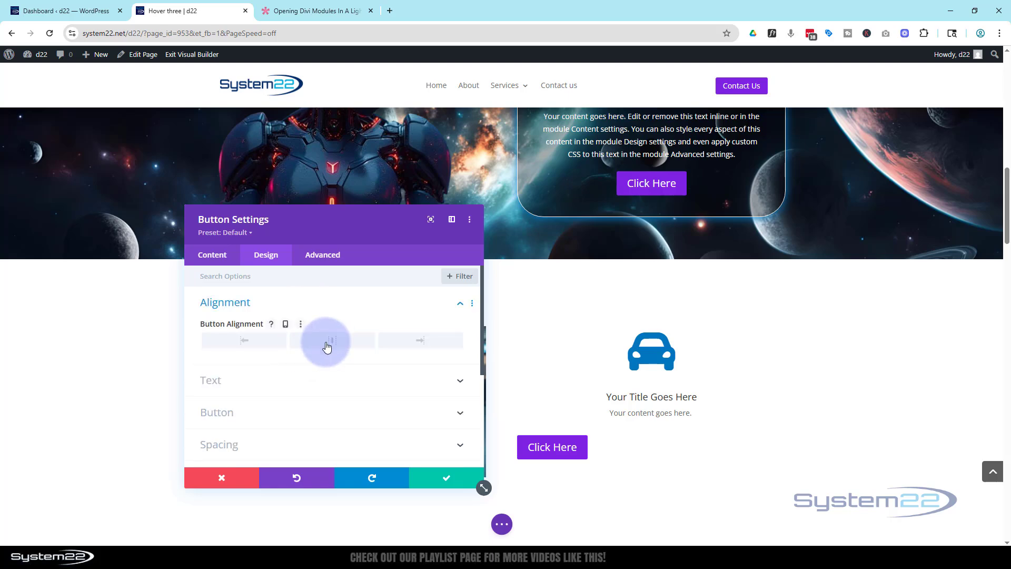
{"action": "left_click", "coordinate": [327, 345]}
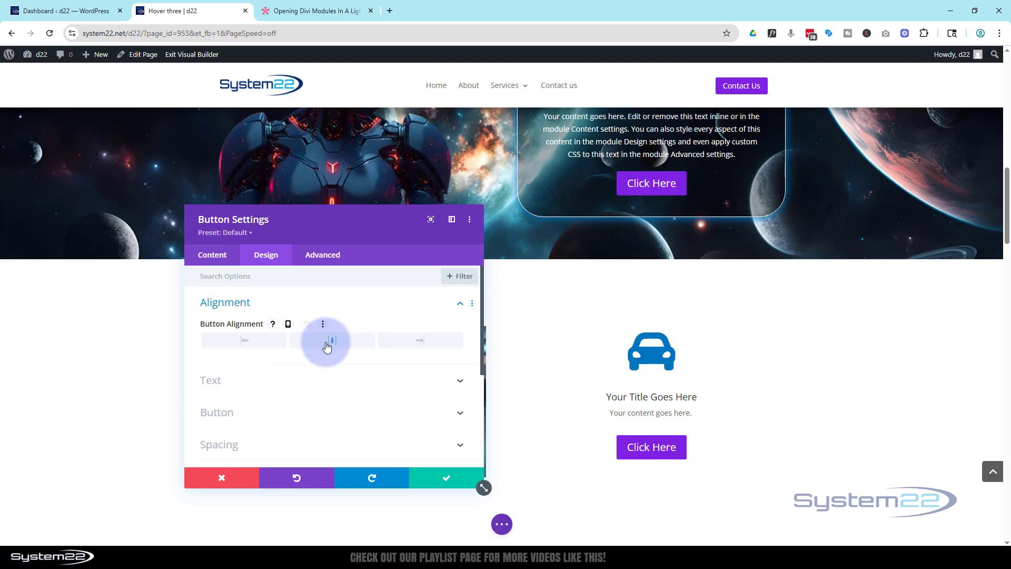
{"action": "left_click", "coordinate": [449, 481]}
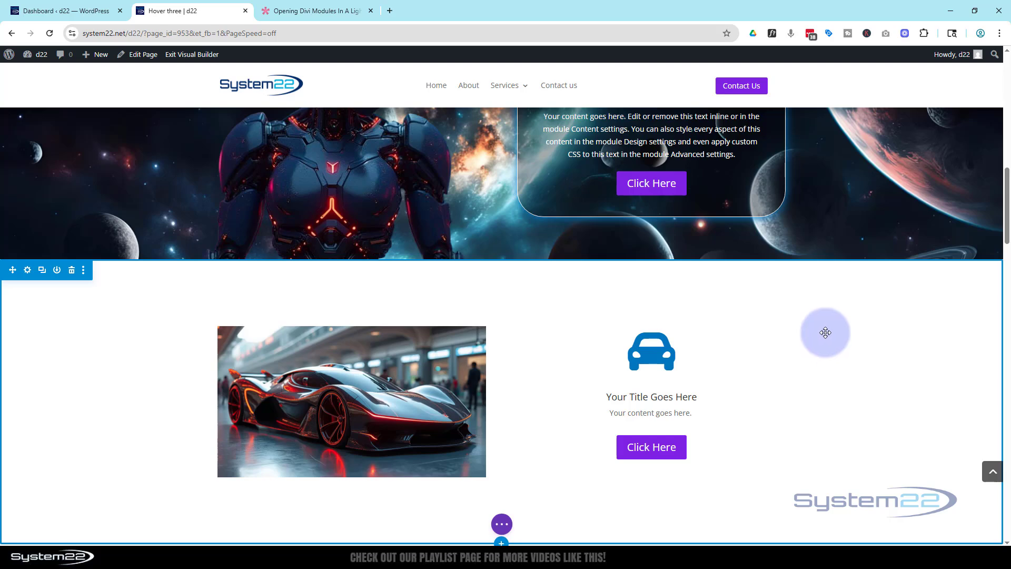
Step: Insert a regular section with a single-column row between the car section and the image gallery
{"action": "scroll", "coordinate": [825, 332], "scroll_direction": "down", "scroll_amount": 2}
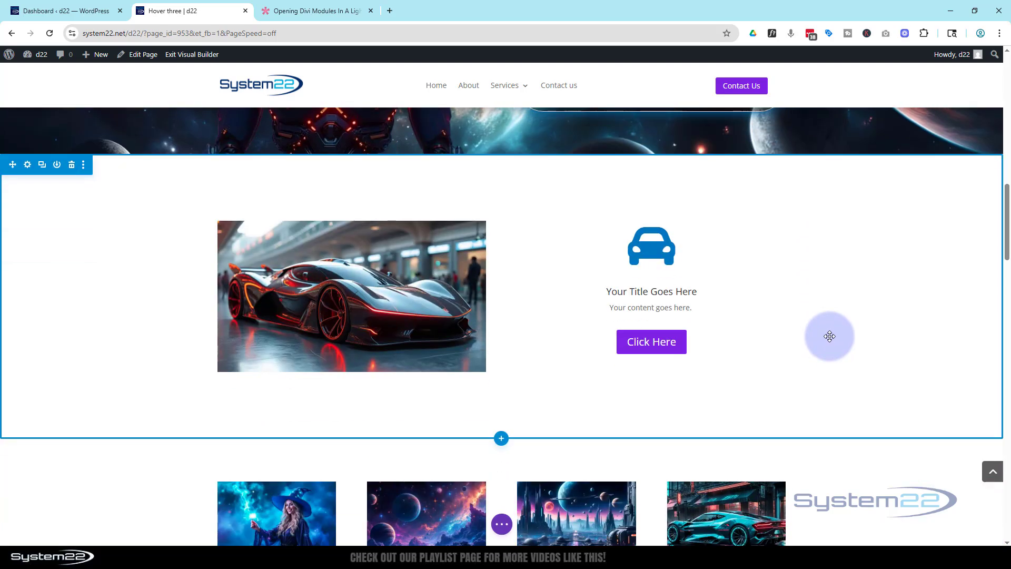
{"action": "scroll", "coordinate": [830, 335], "scroll_direction": "down", "scroll_amount": 1}
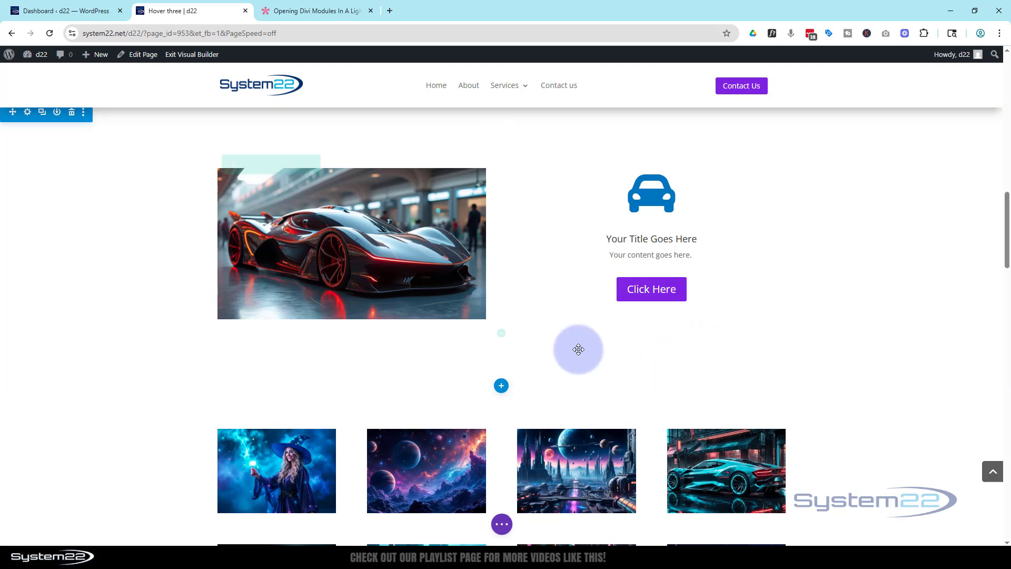
{"action": "left_click", "coordinate": [501, 387]}
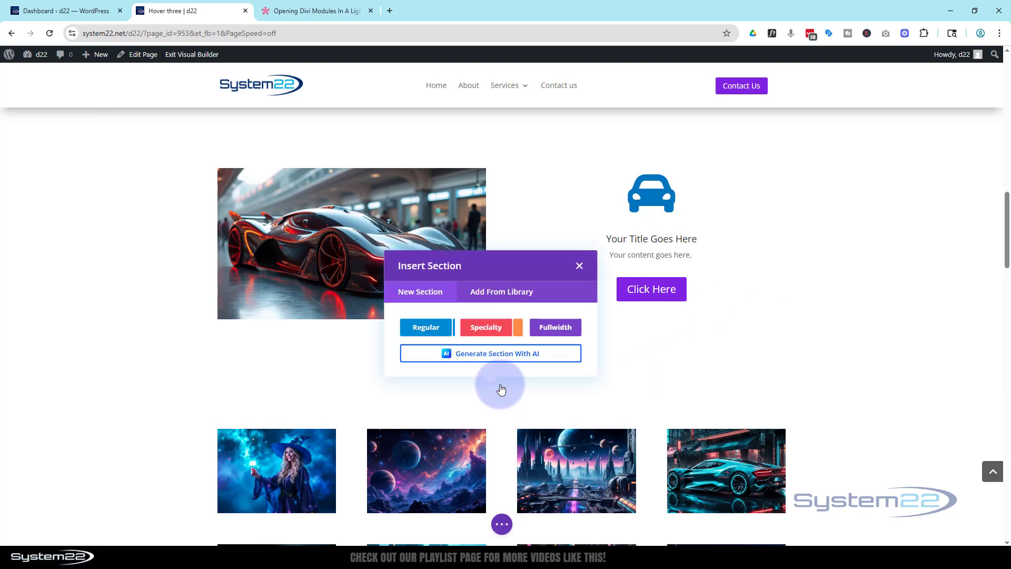
{"action": "left_click", "coordinate": [426, 331]}
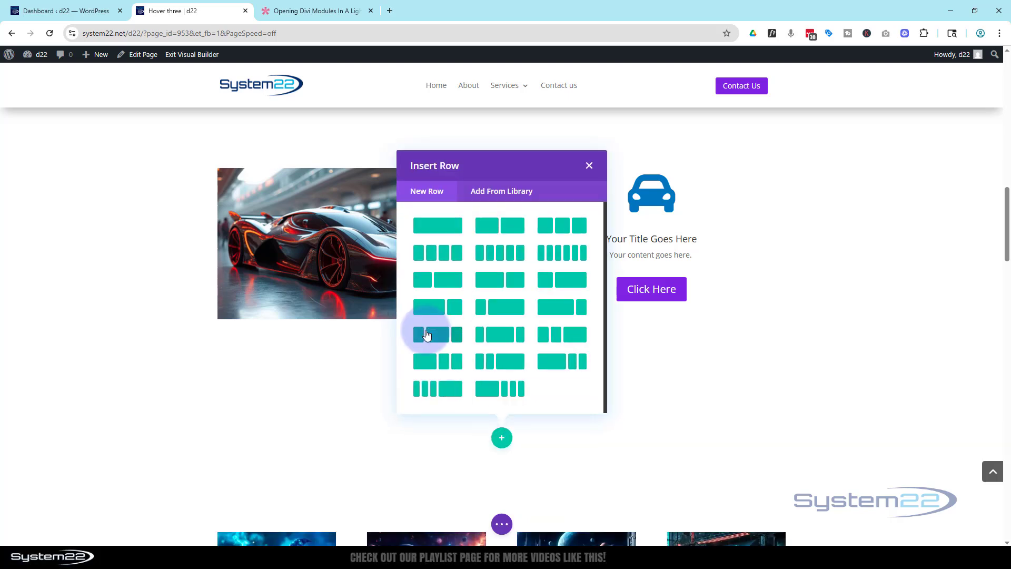
{"action": "left_click", "coordinate": [450, 228]}
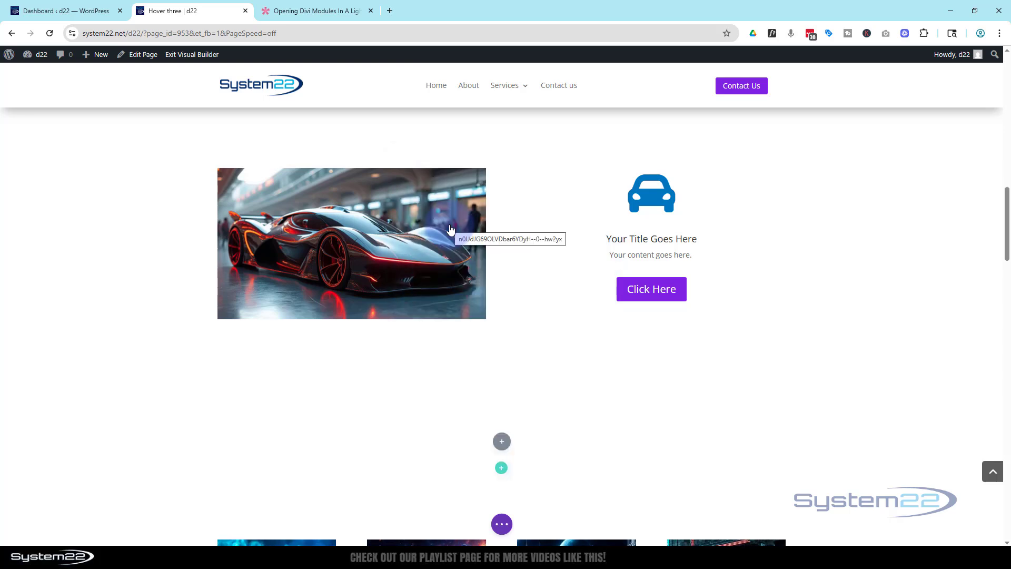
Step: Add a Call To Action module to the new row and set its title to "Popup 1"
{"action": "left_click", "coordinate": [457, 300]}
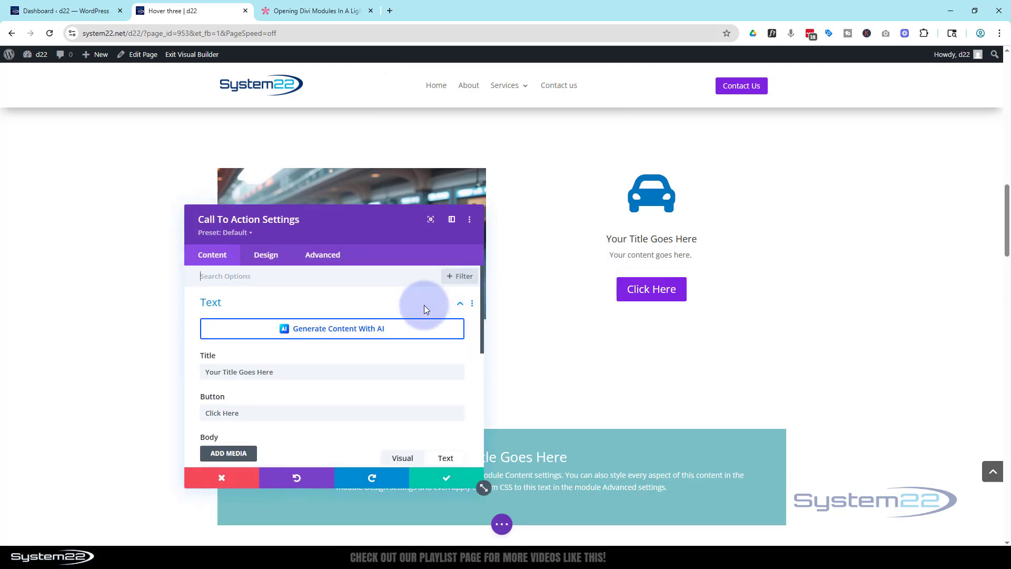
{"action": "scroll", "coordinate": [595, 322], "scroll_direction": "down", "scroll_amount": 6}
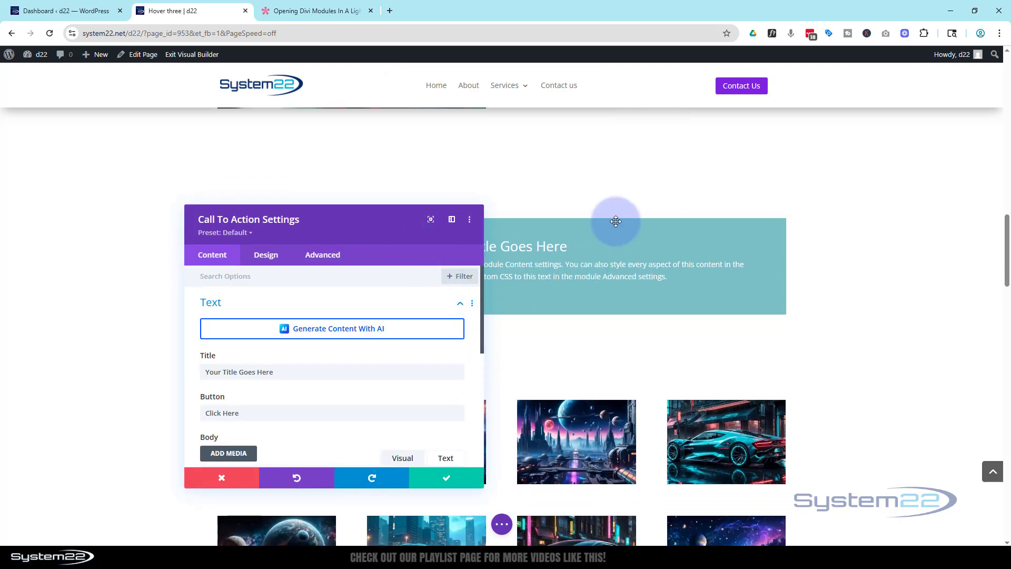
{"action": "left_click_drag", "start_coordinate": [281, 377], "coordinate": [151, 374]}
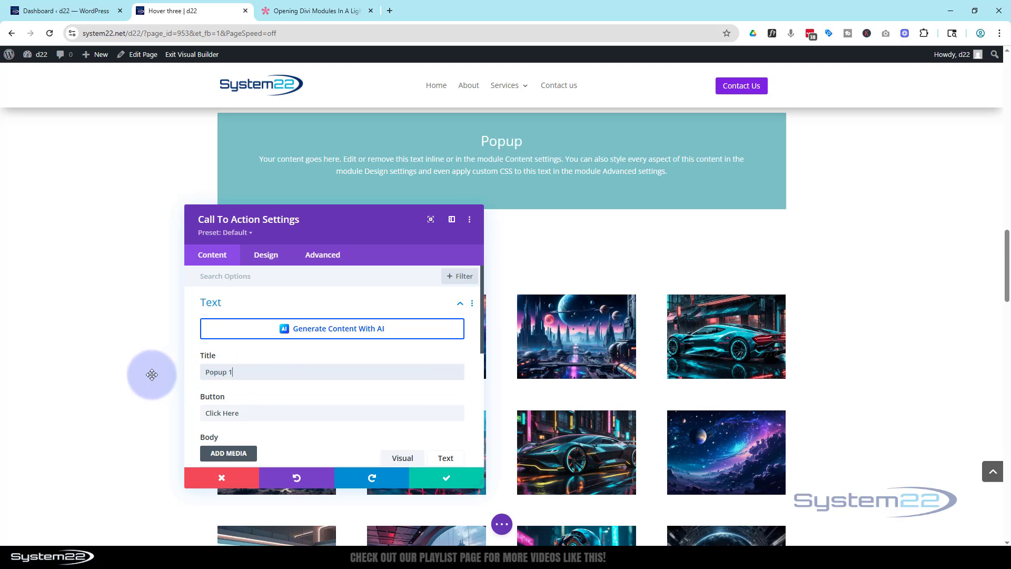
Step: Change the Popup 1 call to action's background color to blue and save the module settings
{"action": "scroll", "coordinate": [305, 406], "scroll_direction": "down", "scroll_amount": 5}
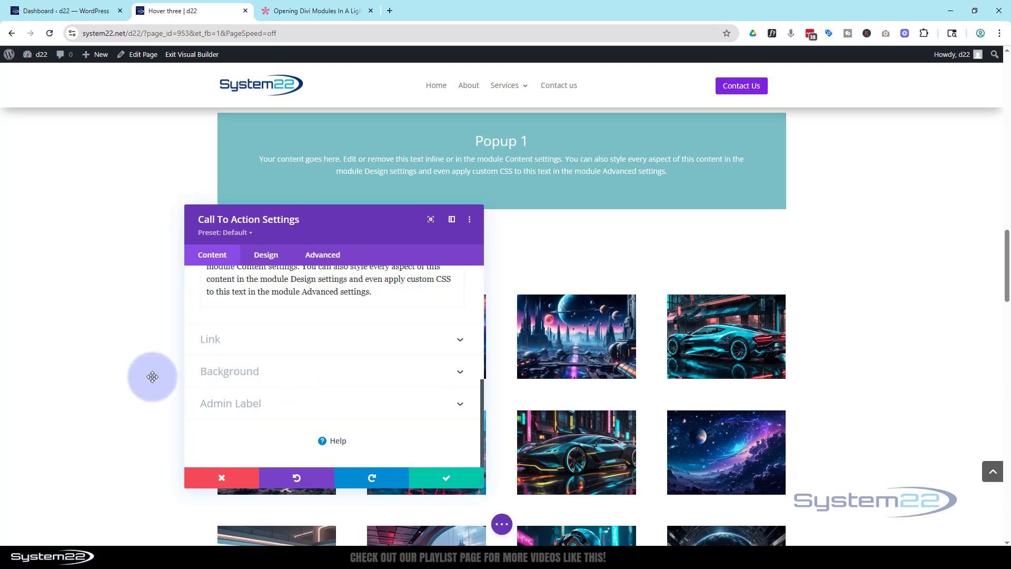
{"action": "left_click", "coordinate": [300, 373]}
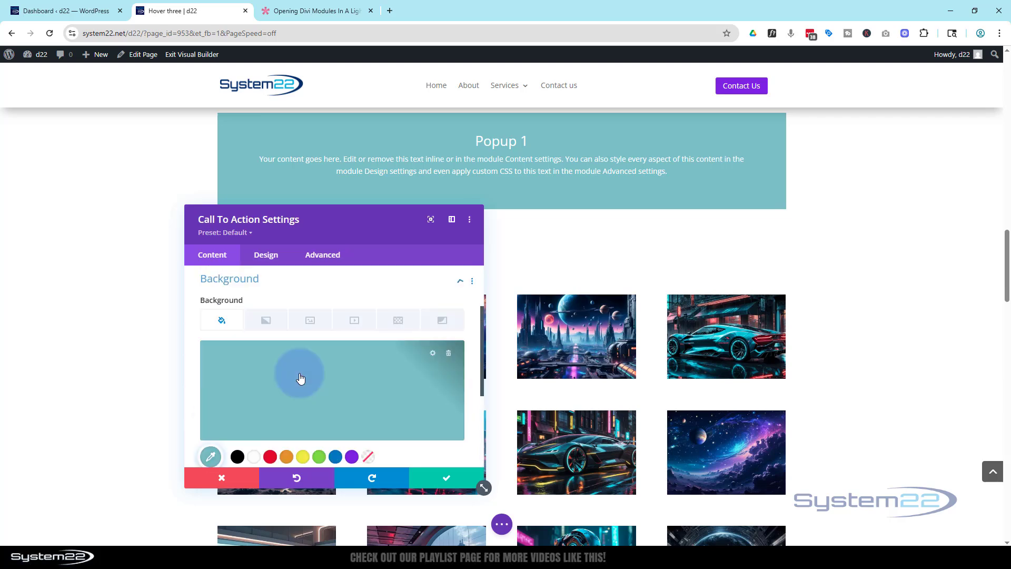
{"action": "left_click", "coordinate": [336, 460]}
{"action": "left_click", "coordinate": [444, 480]}
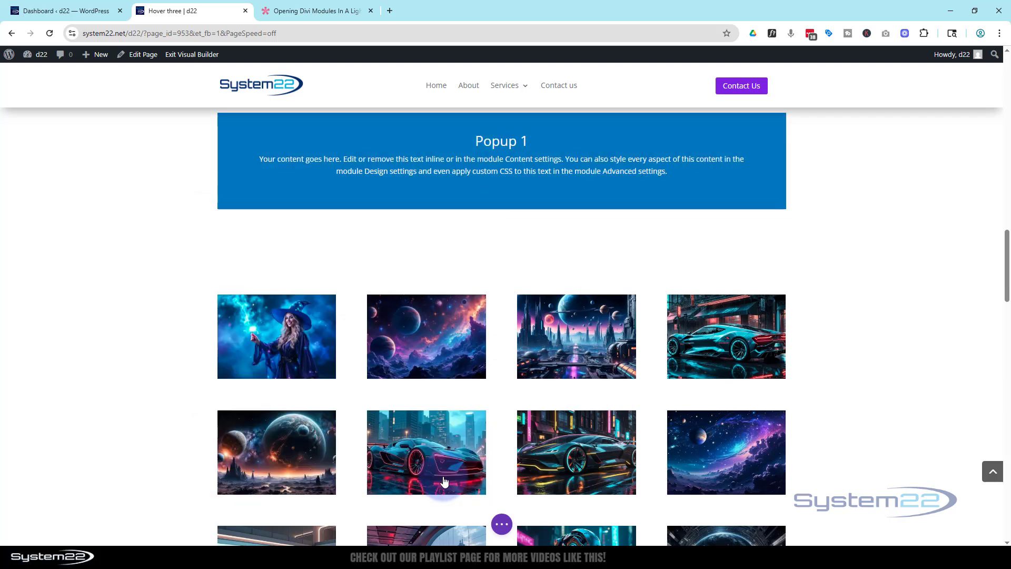
Step: Set the background color of the section containing Popup 1 to dark grey #242424
{"action": "scroll", "coordinate": [102, 402], "scroll_direction": "up", "scroll_amount": 3}
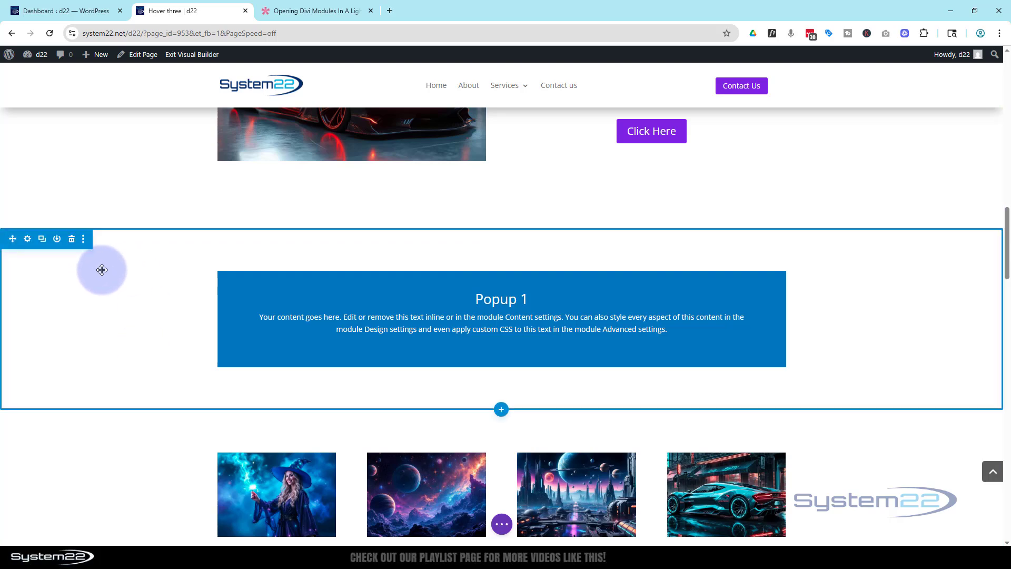
{"action": "left_click", "coordinate": [28, 240]}
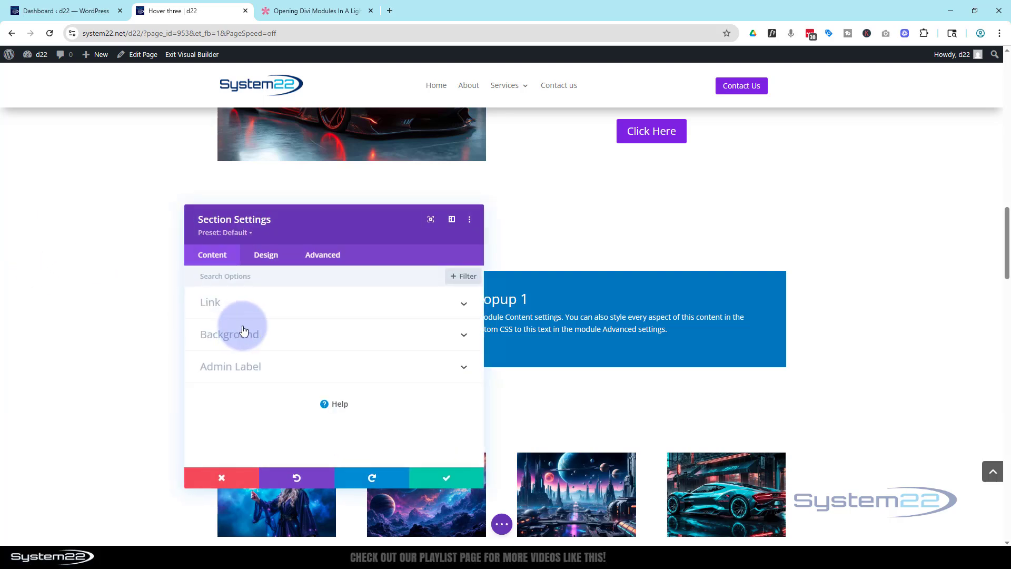
{"action": "left_click", "coordinate": [268, 335]}
{"action": "scroll", "coordinate": [274, 348], "scroll_direction": "down", "scroll_amount": 2}
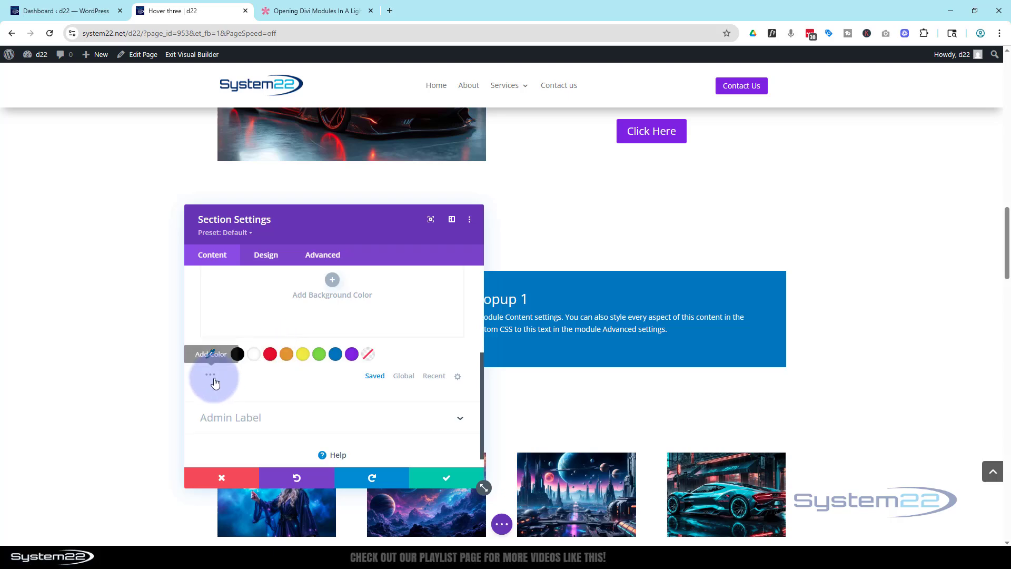
{"action": "left_click", "coordinate": [212, 376]}
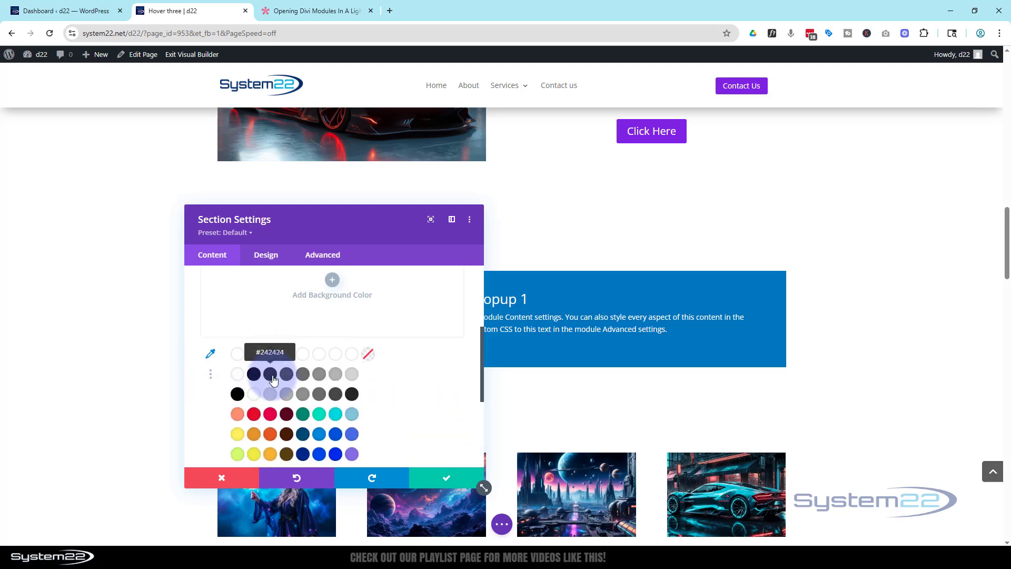
{"action": "left_click", "coordinate": [271, 375]}
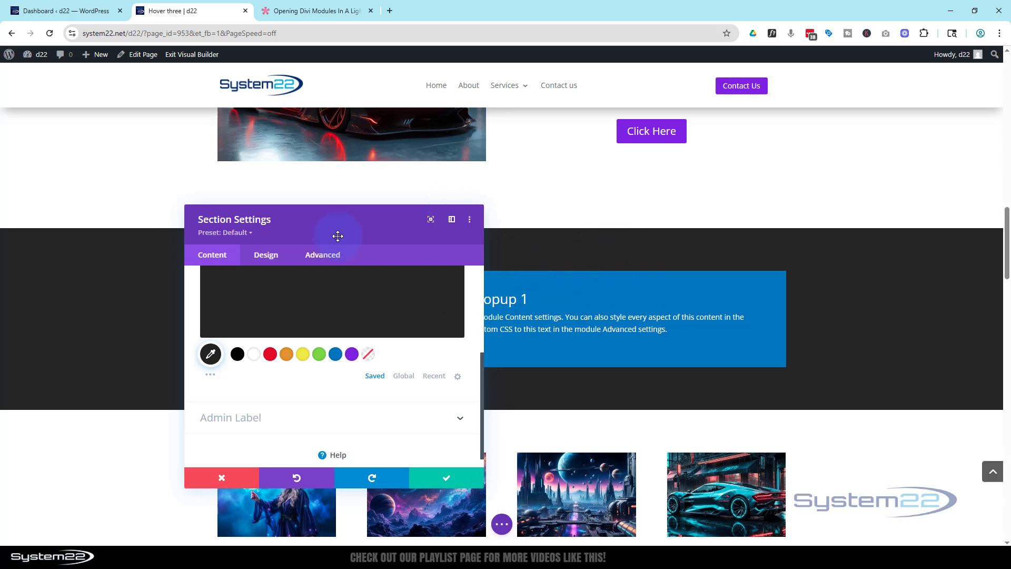
{"action": "scroll", "coordinate": [711, 235], "scroll_direction": "down", "scroll_amount": 2}
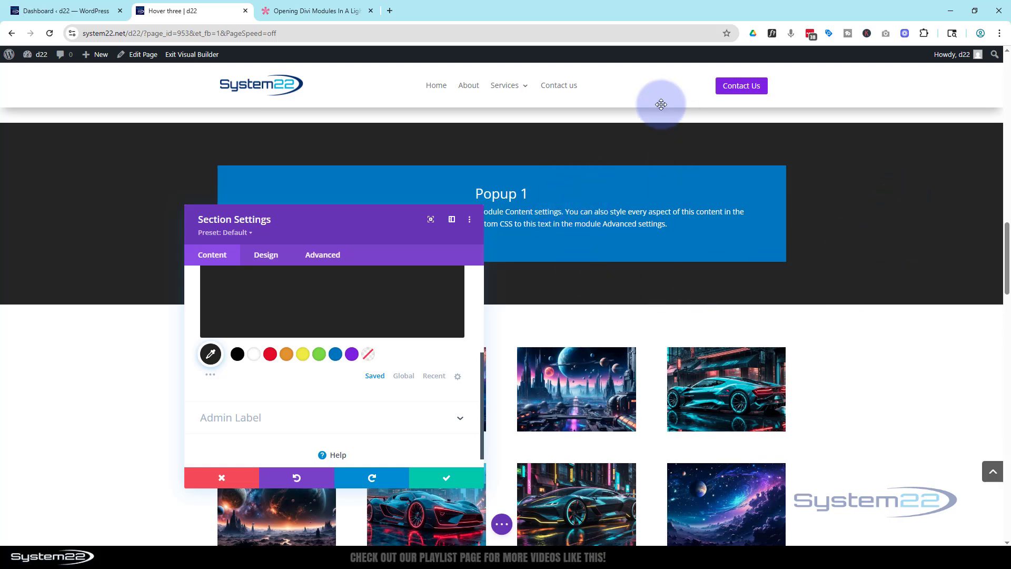
{"action": "scroll", "coordinate": [554, 217], "scroll_direction": "up", "scroll_amount": 1}
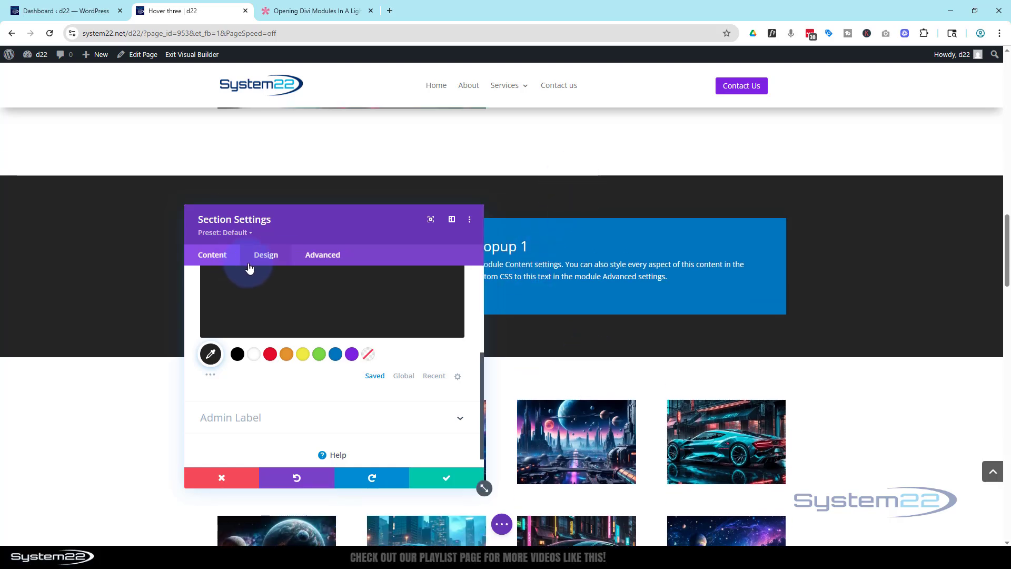
Step: Try setting the Popup 1 section's horizontal and vertical overflow to Scroll
{"action": "left_click", "coordinate": [320, 255]}
{"action": "scroll", "coordinate": [367, 330], "scroll_direction": "down", "scroll_amount": 2}
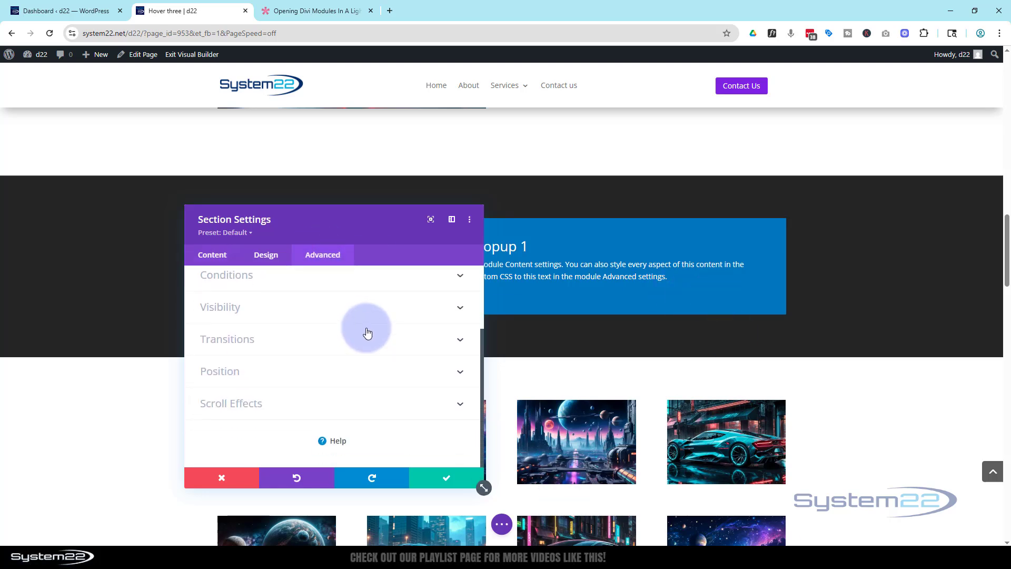
{"action": "left_click", "coordinate": [379, 315]}
{"action": "scroll", "coordinate": [381, 318], "scroll_direction": "down", "scroll_amount": 1}
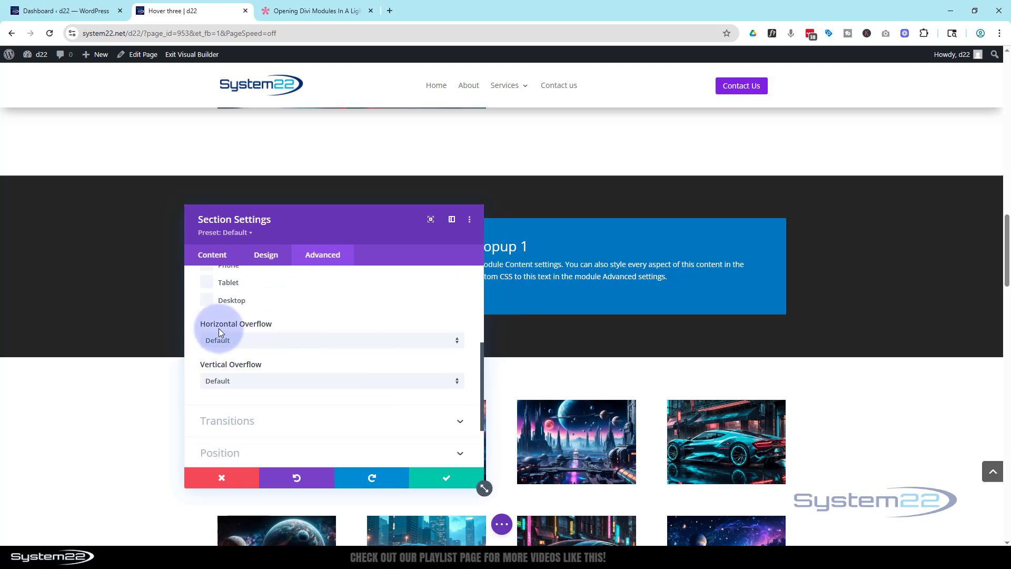
{"action": "left_click", "coordinate": [301, 343]}
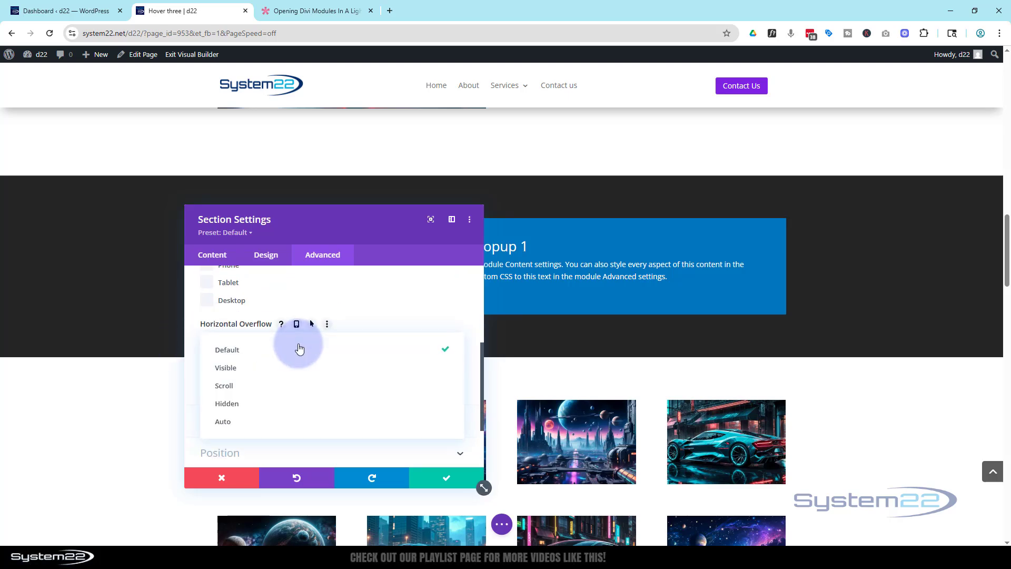
{"action": "left_click", "coordinate": [275, 387]}
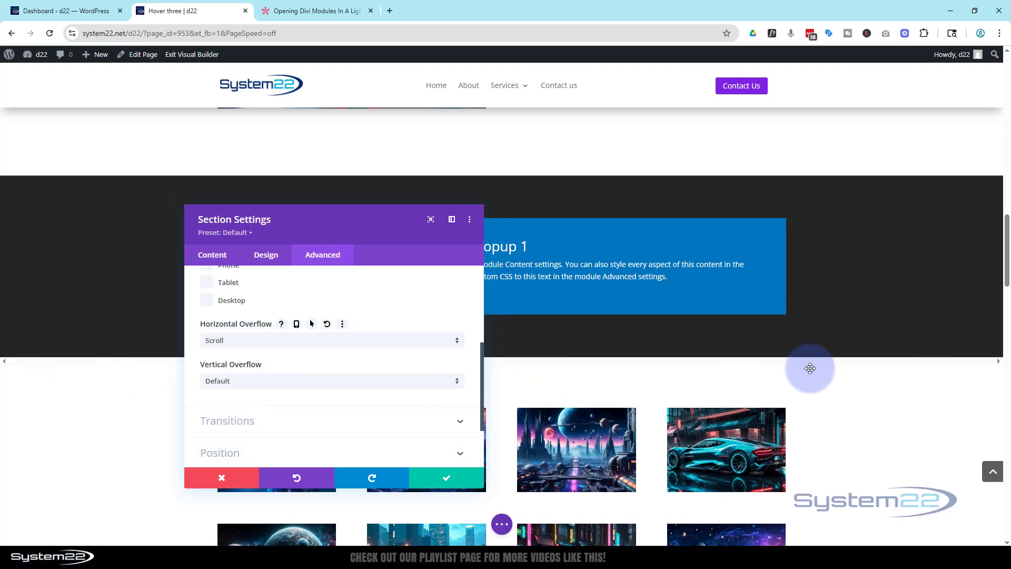
{"action": "left_click", "coordinate": [251, 387]}
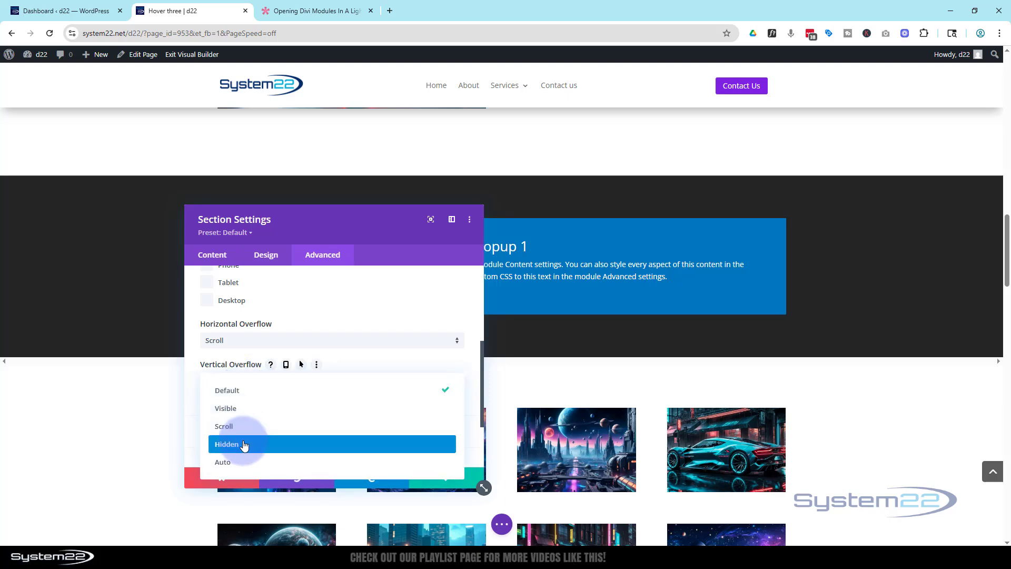
{"action": "left_click", "coordinate": [232, 426]}
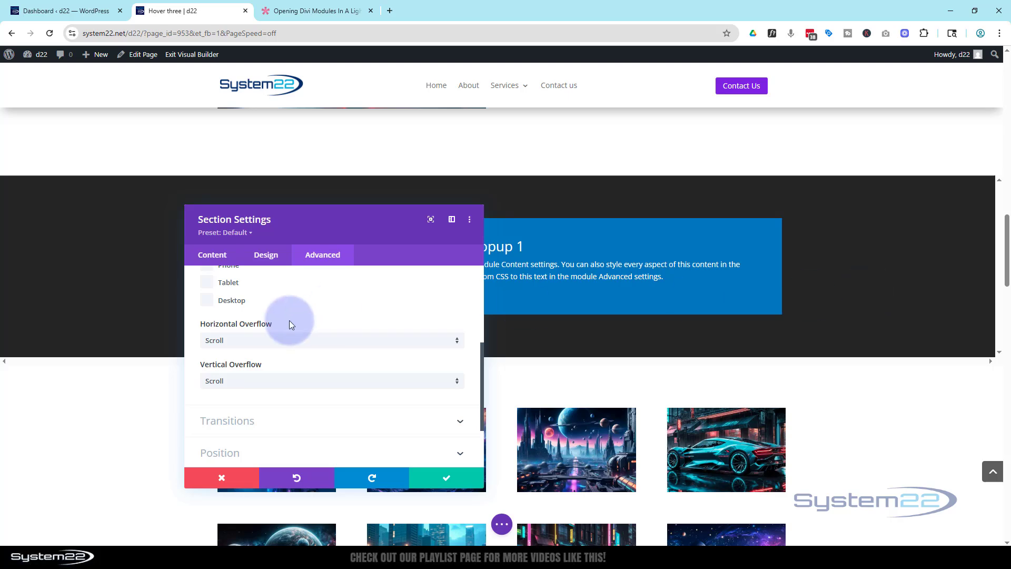
Step: Set the Popup 1 section's vertical and horizontal overflow back to Default and save the section settings
{"action": "left_click", "coordinate": [264, 380]}
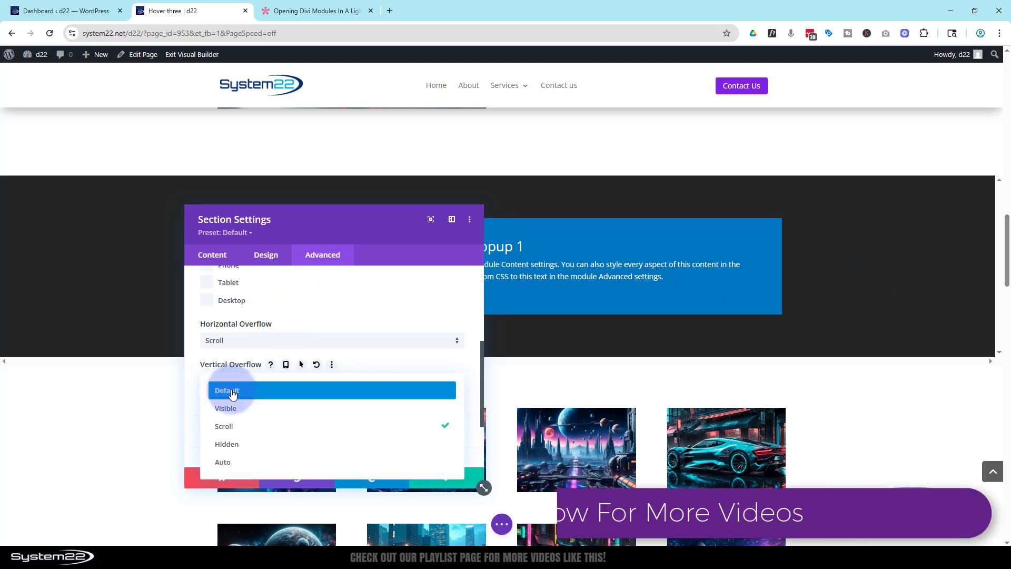
{"action": "left_click", "coordinate": [228, 389]}
{"action": "left_click", "coordinate": [241, 341]}
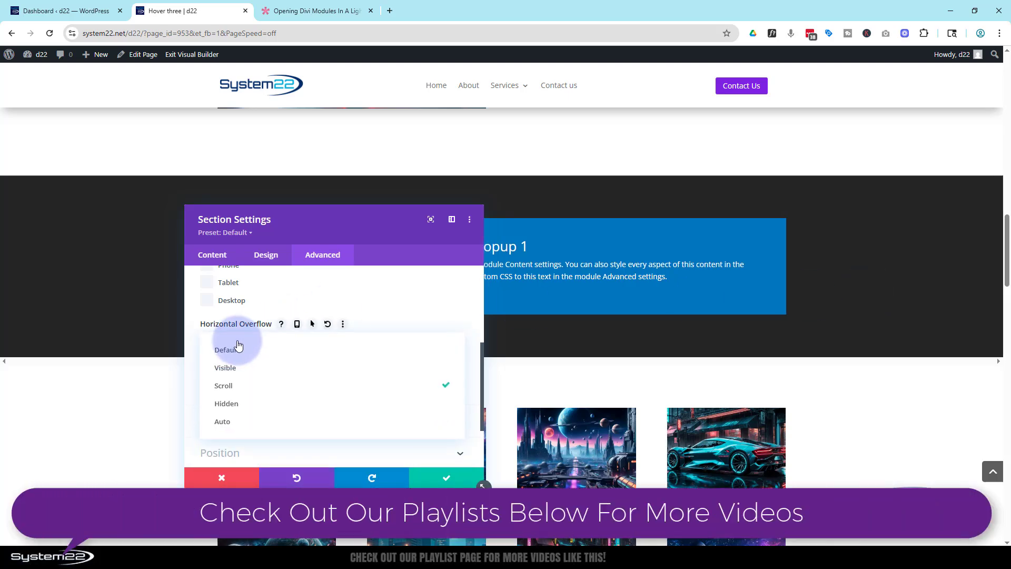
{"action": "left_click", "coordinate": [236, 350]}
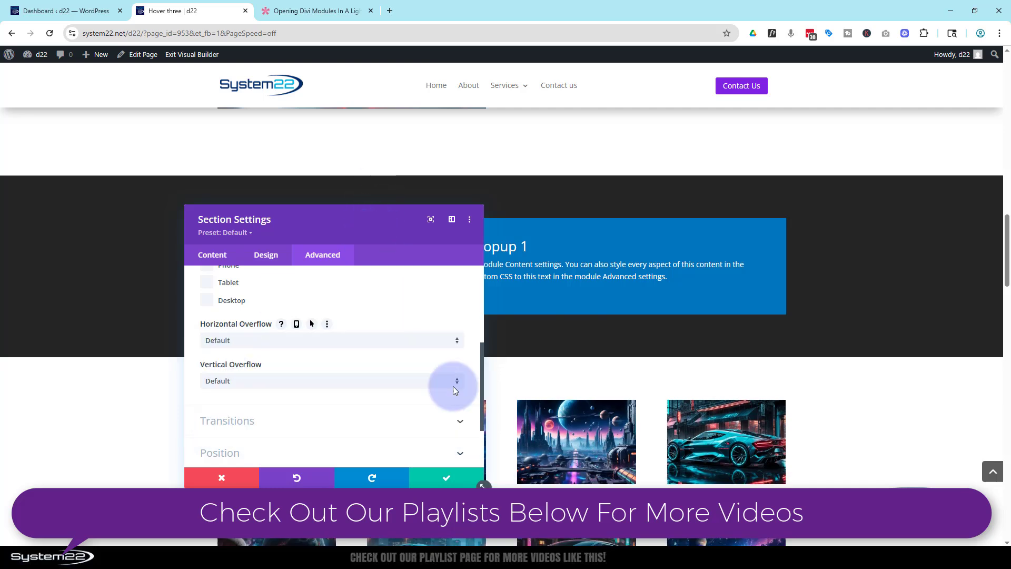
{"action": "left_click", "coordinate": [447, 478]}
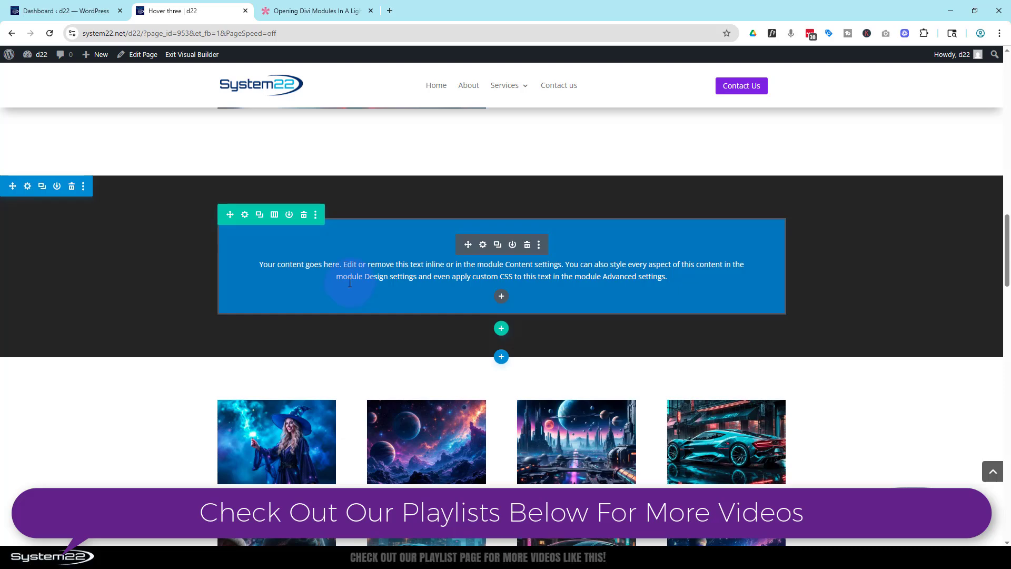
Step: Duplicate the Popup 1 section and give the lower copy the purple lightning landscape from the media library as its background image
{"action": "left_click", "coordinate": [42, 187]}
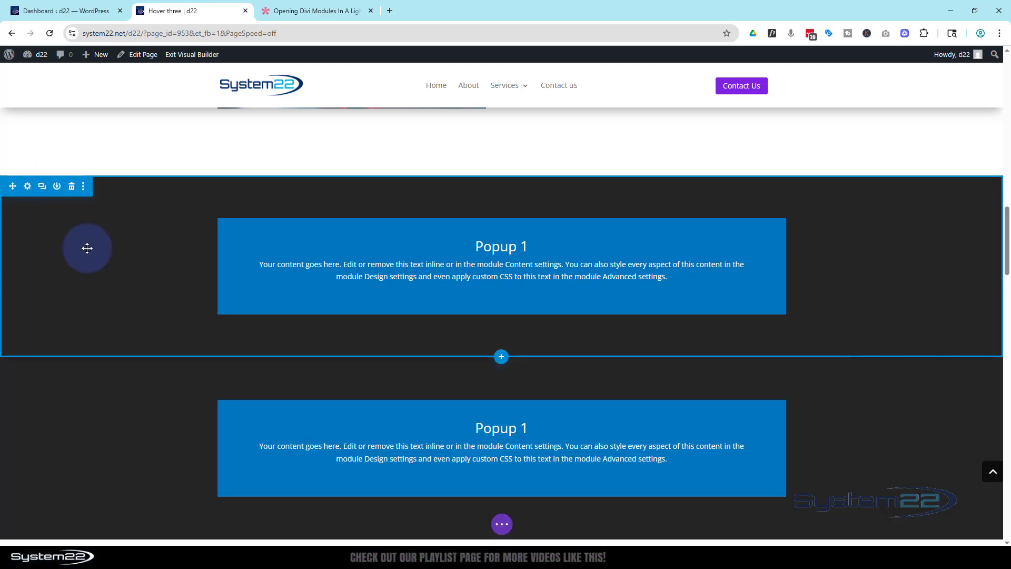
{"action": "scroll", "coordinate": [86, 248], "scroll_direction": "down", "scroll_amount": 2}
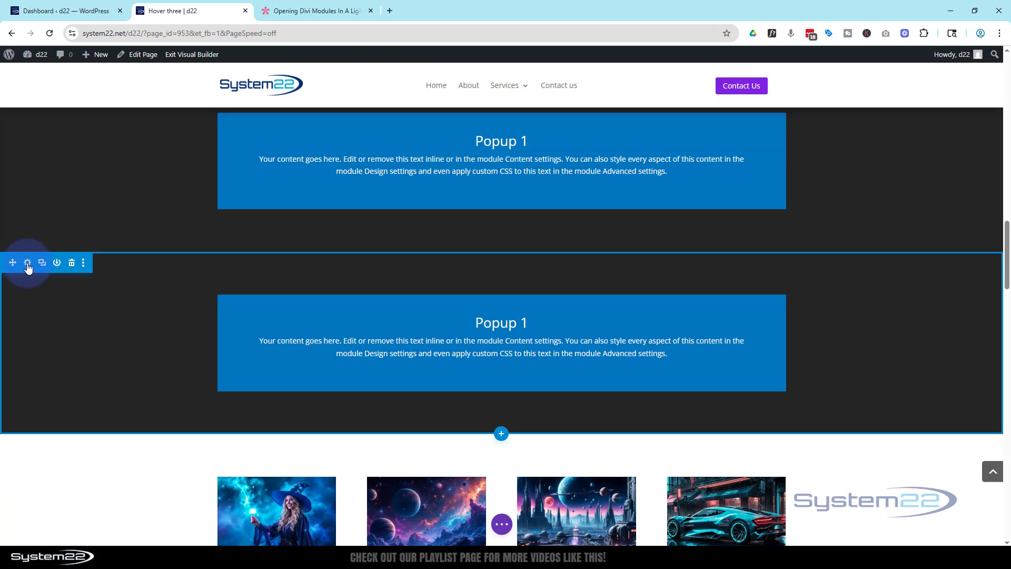
{"action": "left_click", "coordinate": [28, 265]}
{"action": "left_click", "coordinate": [266, 339]}
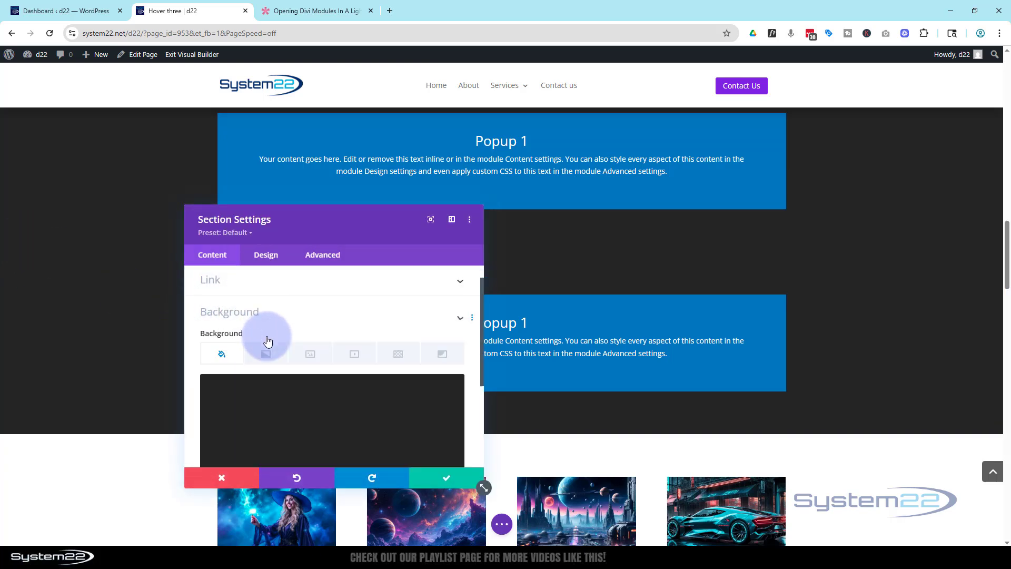
{"action": "left_click", "coordinate": [312, 325]}
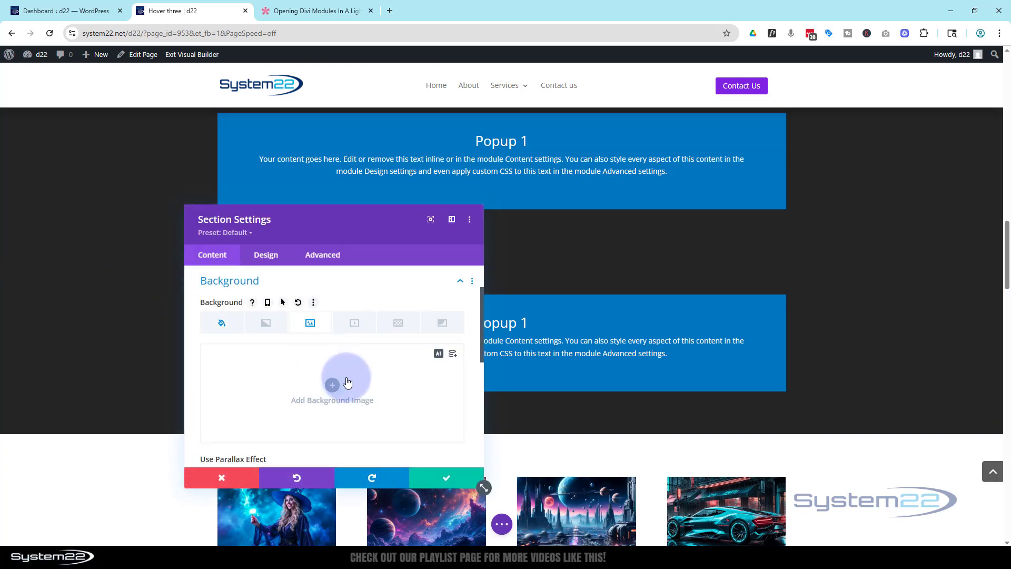
{"action": "left_click", "coordinate": [347, 382]}
{"action": "left_click", "coordinate": [241, 172]}
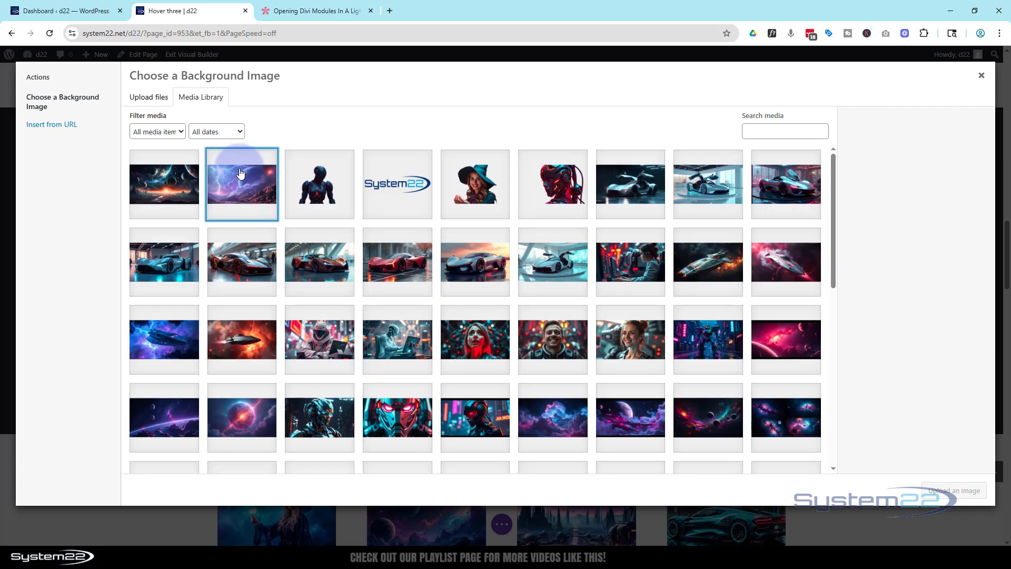
{"action": "left_click", "coordinate": [956, 490]}
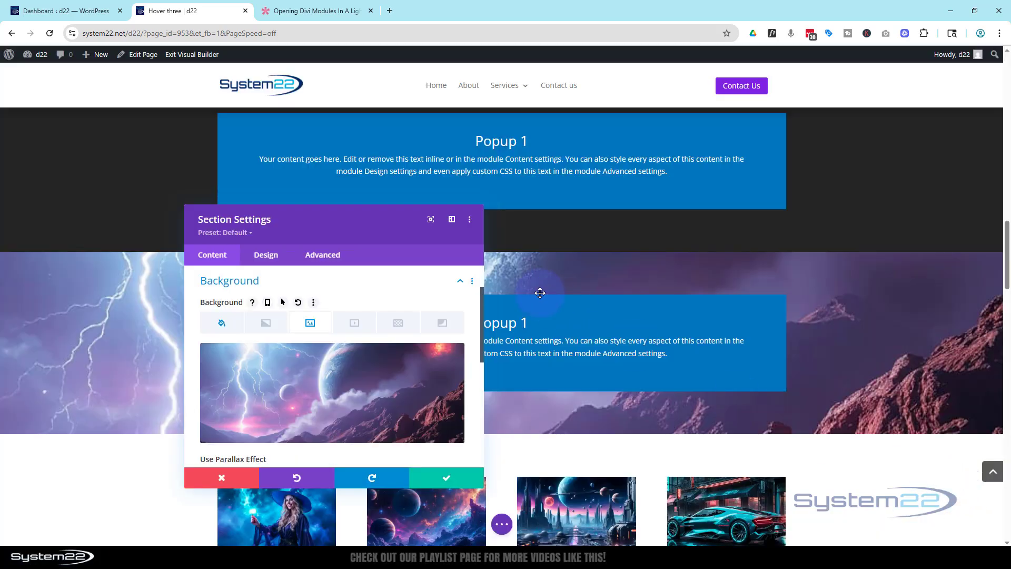
{"action": "left_click", "coordinate": [446, 479]}
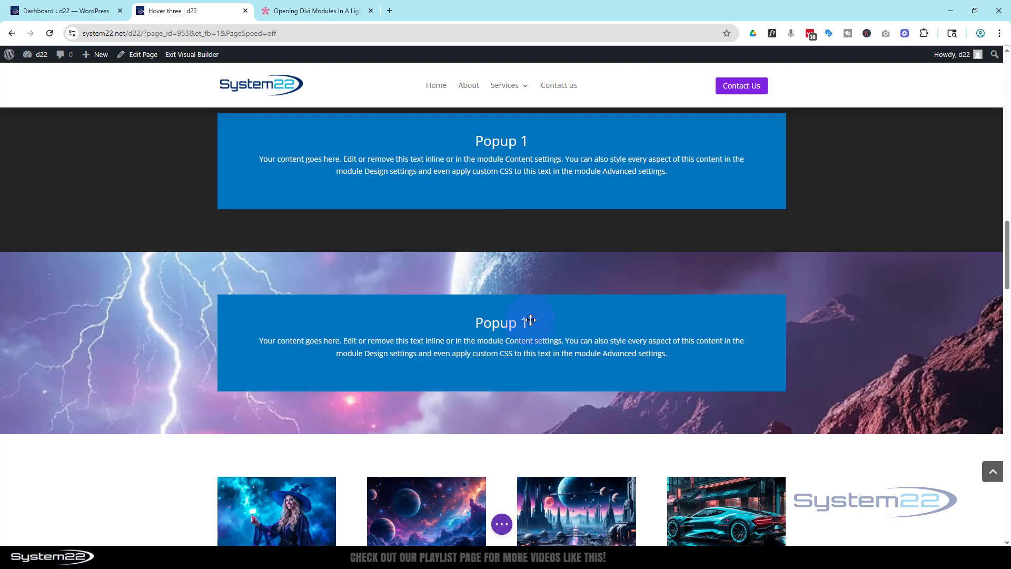
Step: Change the title of the call to action in the lightning-background section to "Popup 2" and save the module
{"action": "mouse_move", "coordinate": [528, 328]}
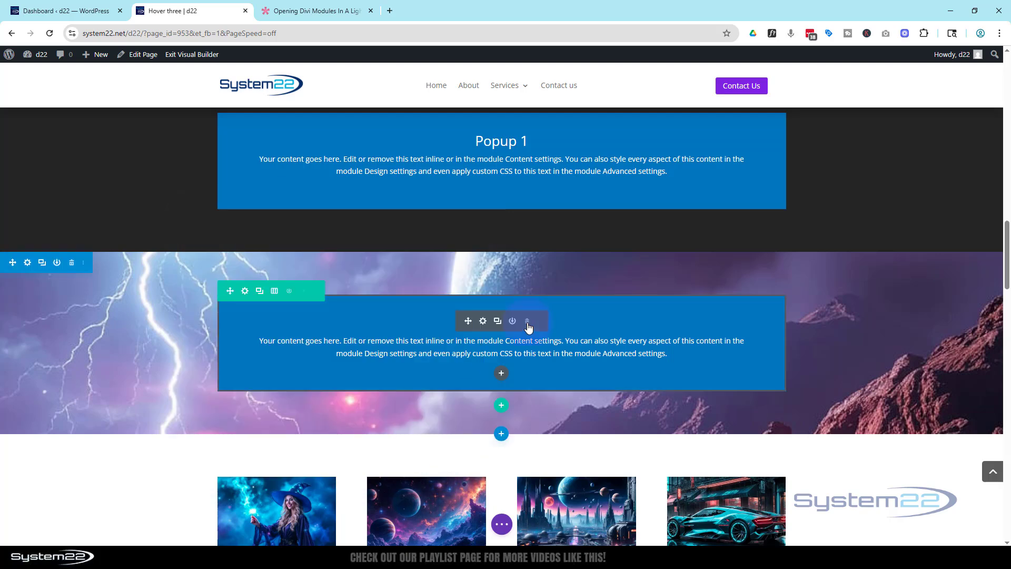
{"action": "left_click", "coordinate": [483, 319]}
{"action": "left_click", "coordinate": [237, 372]}
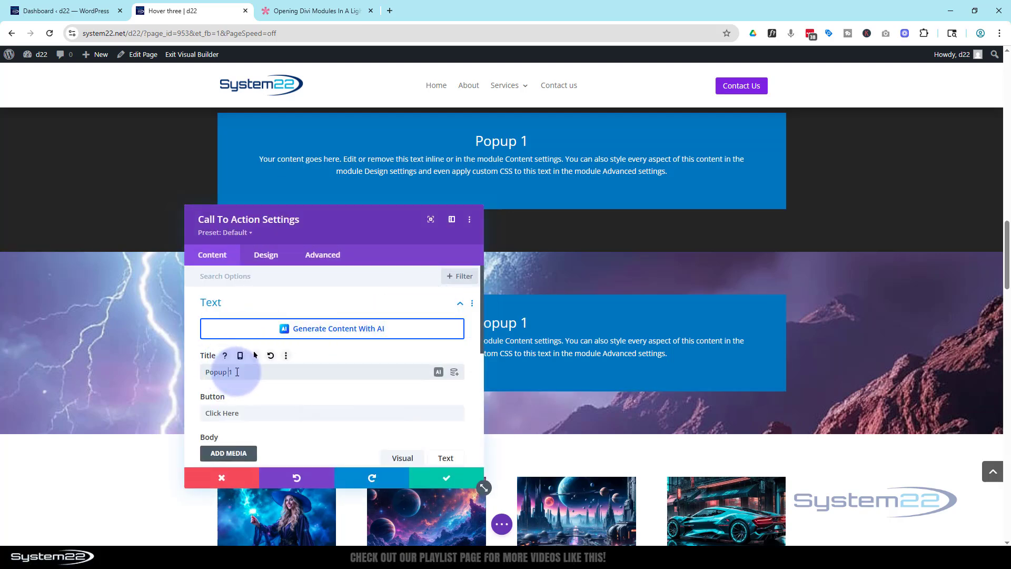
{"action": "key", "text": "Delete"}
{"action": "type", "text": "2"}
{"action": "left_click", "coordinate": [446, 478]}
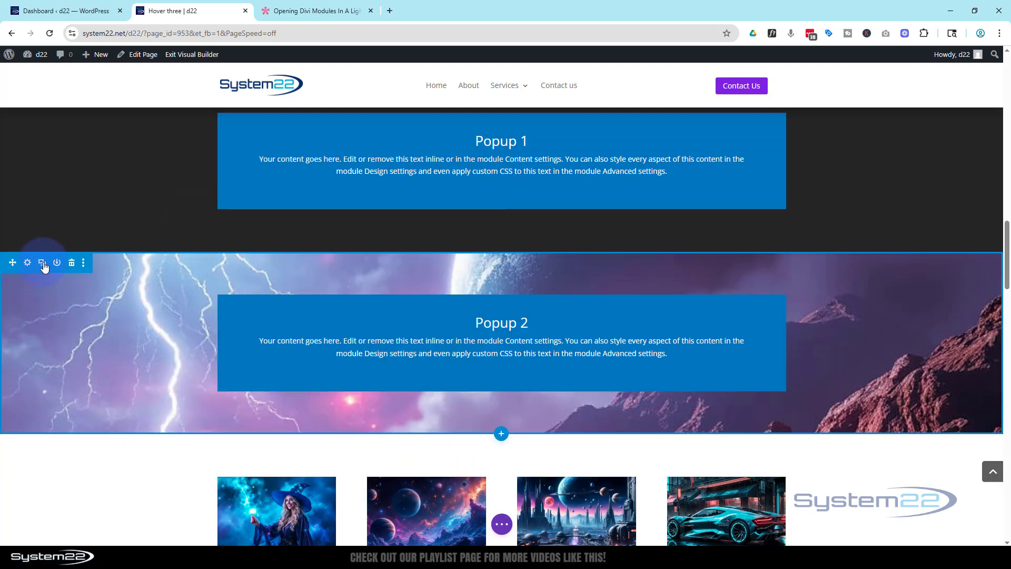
Step: Duplicate the Popup 2 section and replace the lower copy's background image with the dark planets-and-orange-glow landscape from the media library
{"action": "left_click", "coordinate": [42, 263]}
{"action": "scroll", "coordinate": [47, 269], "scroll_direction": "down", "scroll_amount": 3}
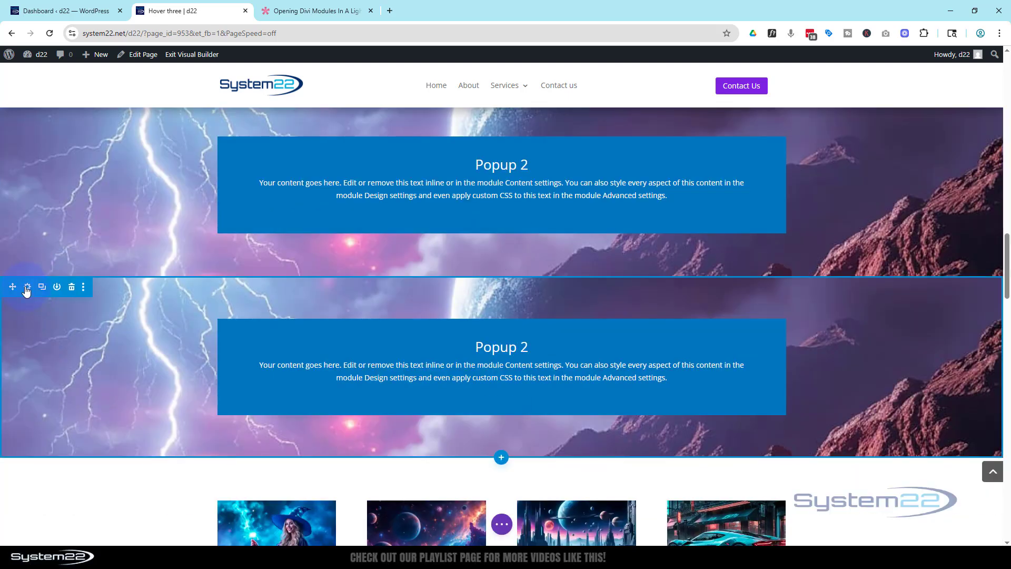
{"action": "left_click", "coordinate": [27, 287]}
{"action": "left_click", "coordinate": [230, 332]}
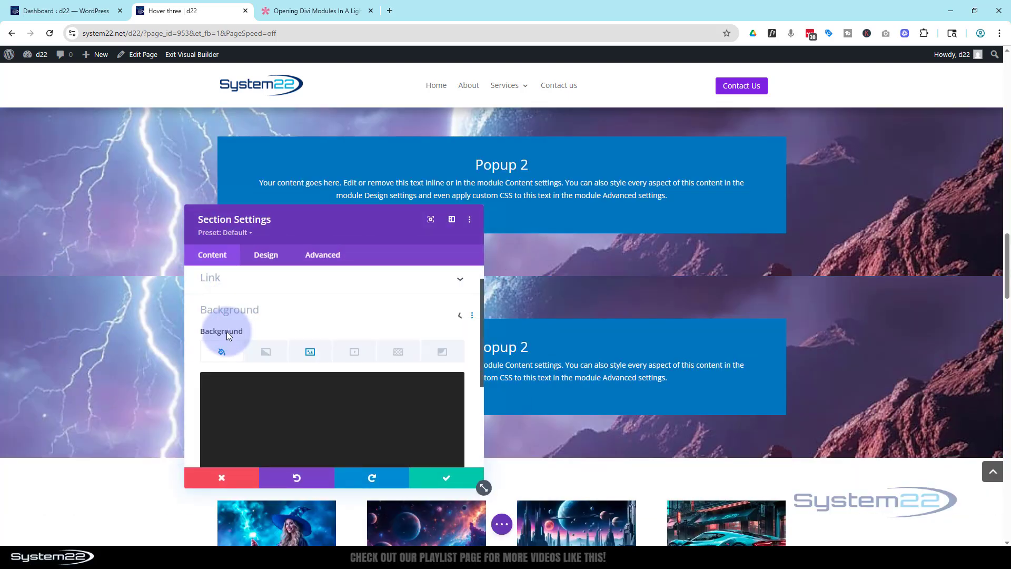
{"action": "left_click", "coordinate": [310, 324]}
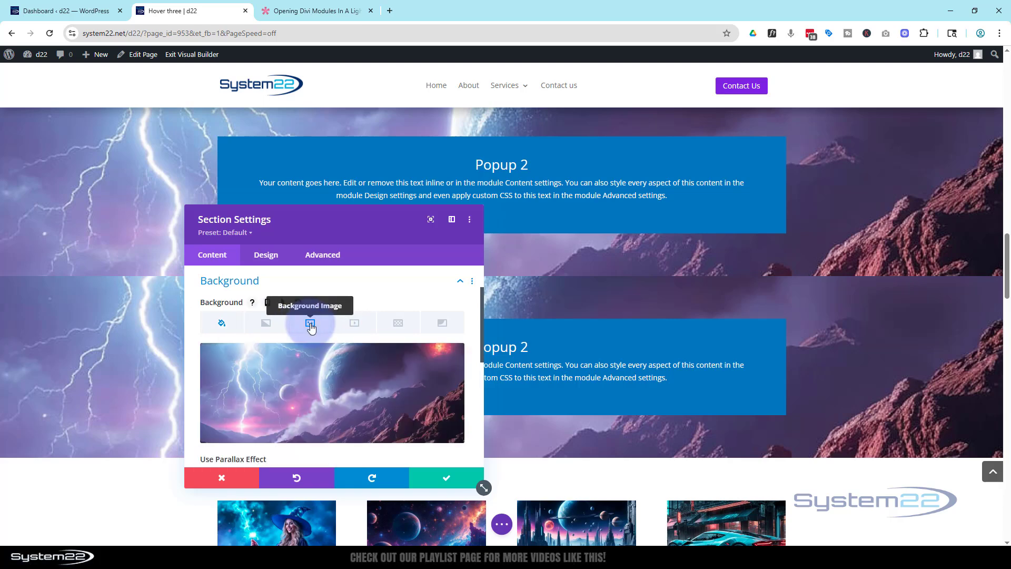
{"action": "left_click", "coordinate": [288, 388]}
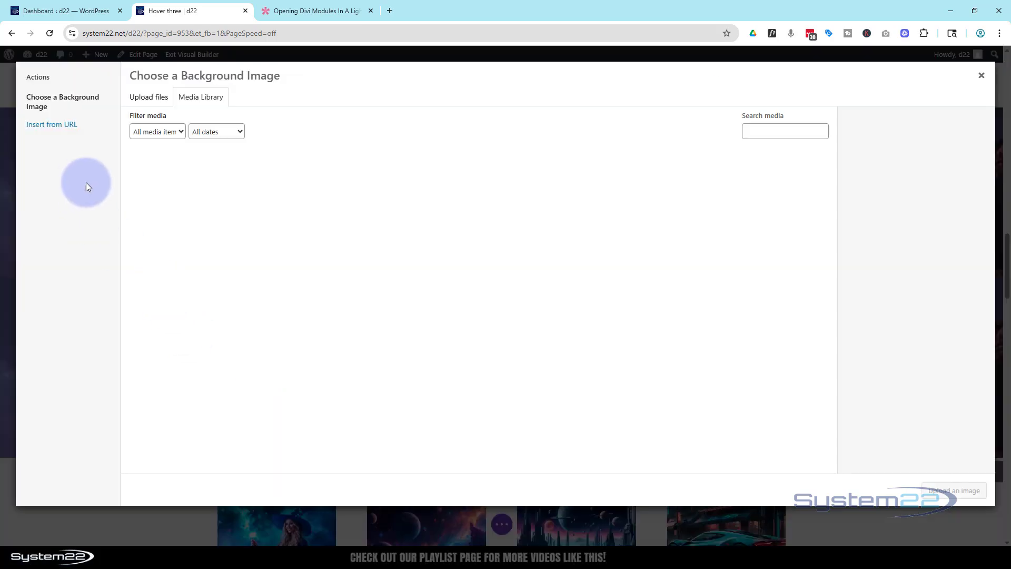
{"action": "left_click", "coordinate": [161, 184]}
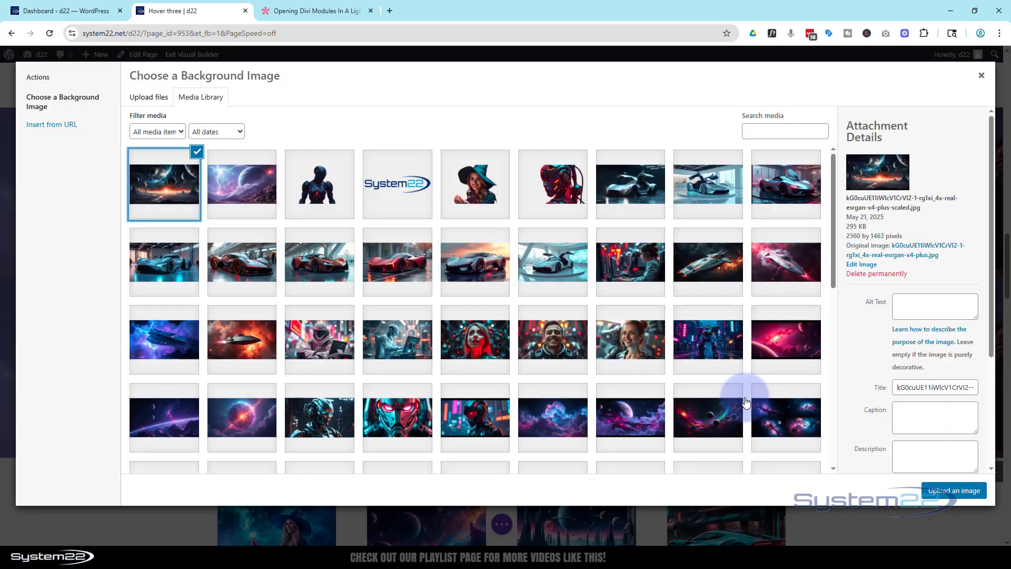
{"action": "left_click", "coordinate": [954, 491]}
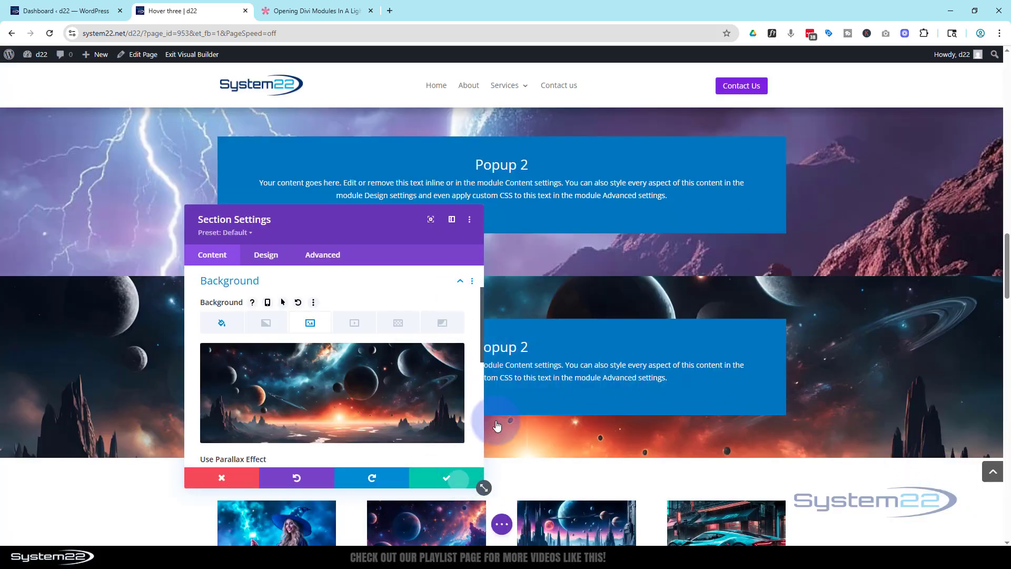
{"action": "left_click", "coordinate": [451, 477]}
Step: Change the title of the call to action in the planets-background section to "Popup 3" and save the module
{"action": "left_click", "coordinate": [511, 350]}
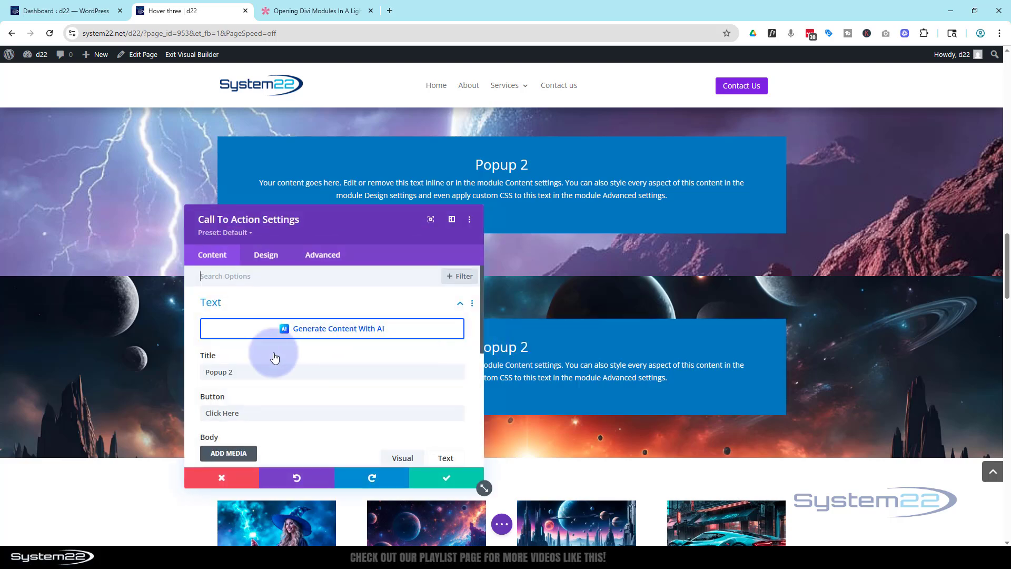
{"action": "left_click", "coordinate": [237, 373]}
{"action": "key", "text": "BackSpace"}
{"action": "key", "text": "BackSpace"}
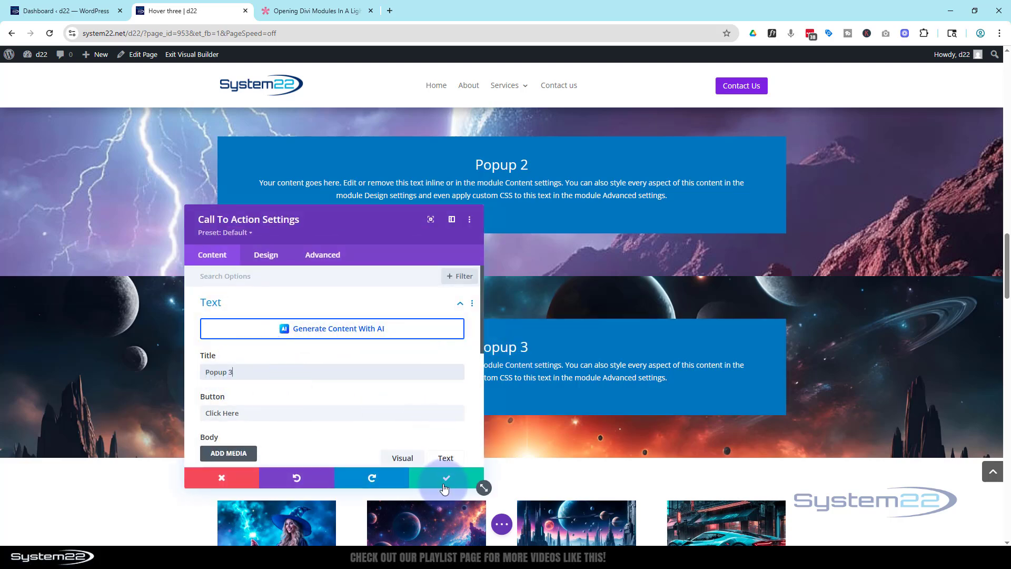
{"action": "left_click", "coordinate": [444, 481]}
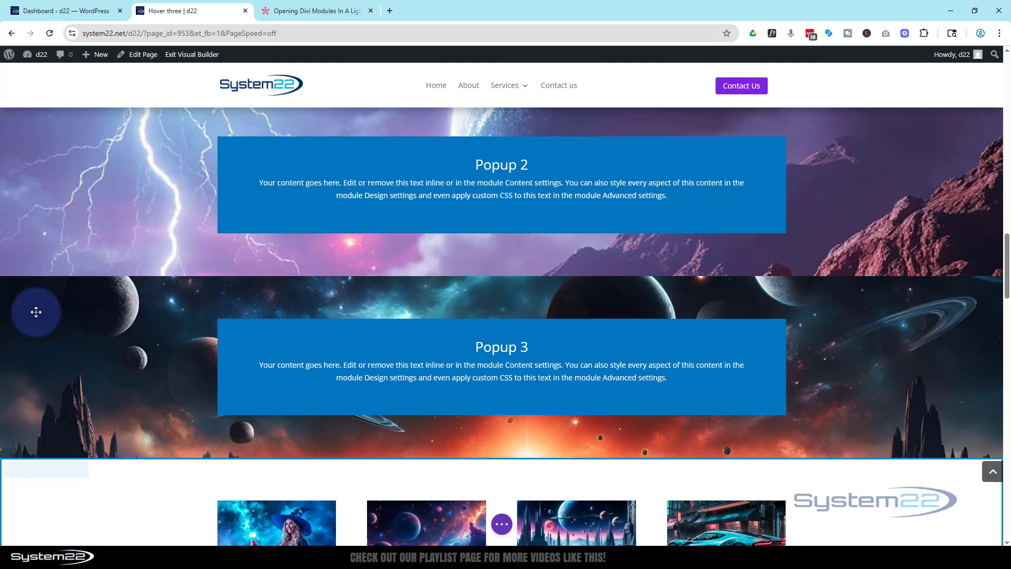
Step: Duplicate the Popup 3 section and replace the lower copy's background image with a solid purple background color
{"action": "left_click", "coordinate": [42, 288]}
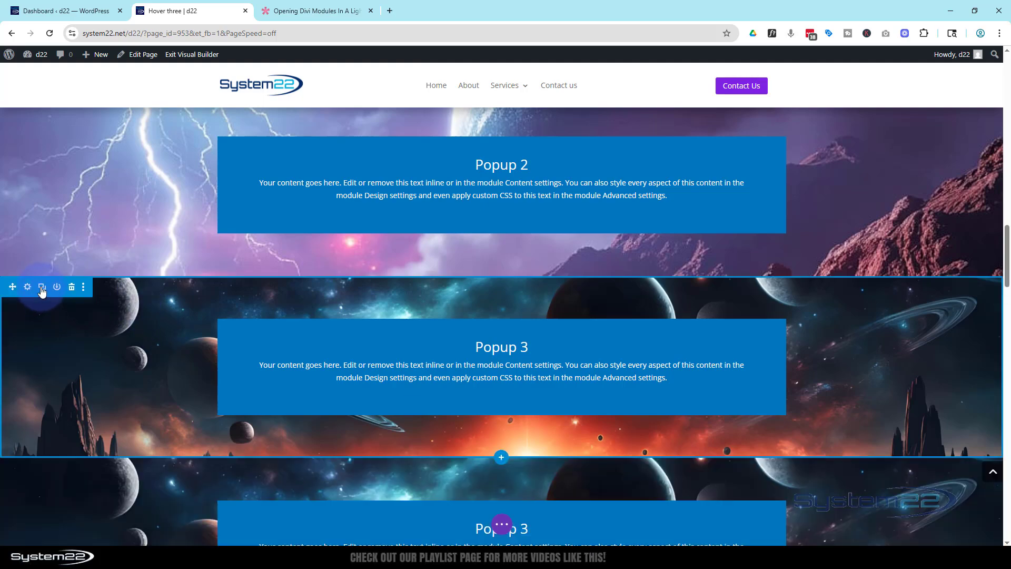
{"action": "scroll", "coordinate": [58, 289], "scroll_direction": "down", "scroll_amount": 4}
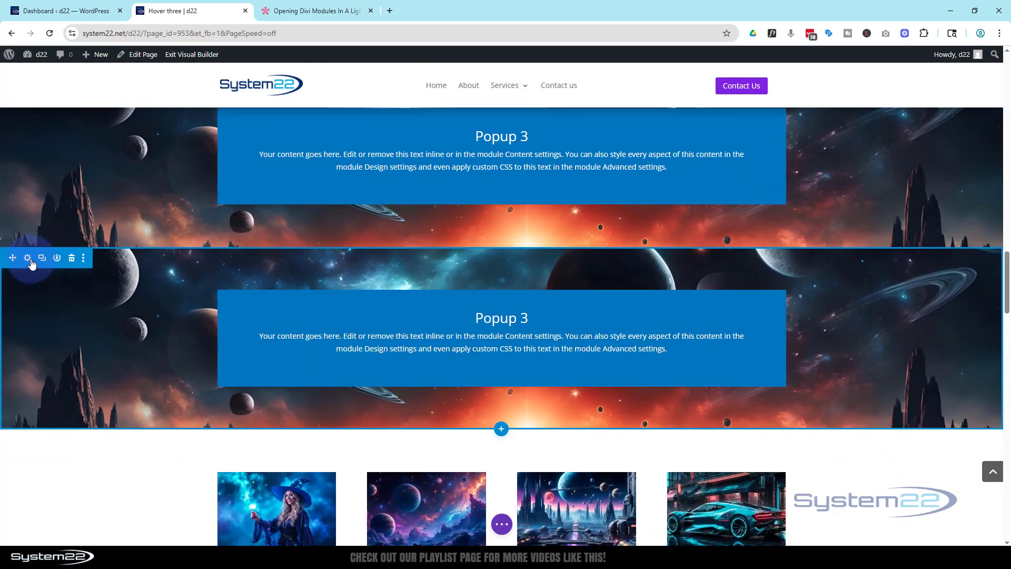
{"action": "left_click", "coordinate": [28, 258]}
{"action": "left_click", "coordinate": [255, 343]}
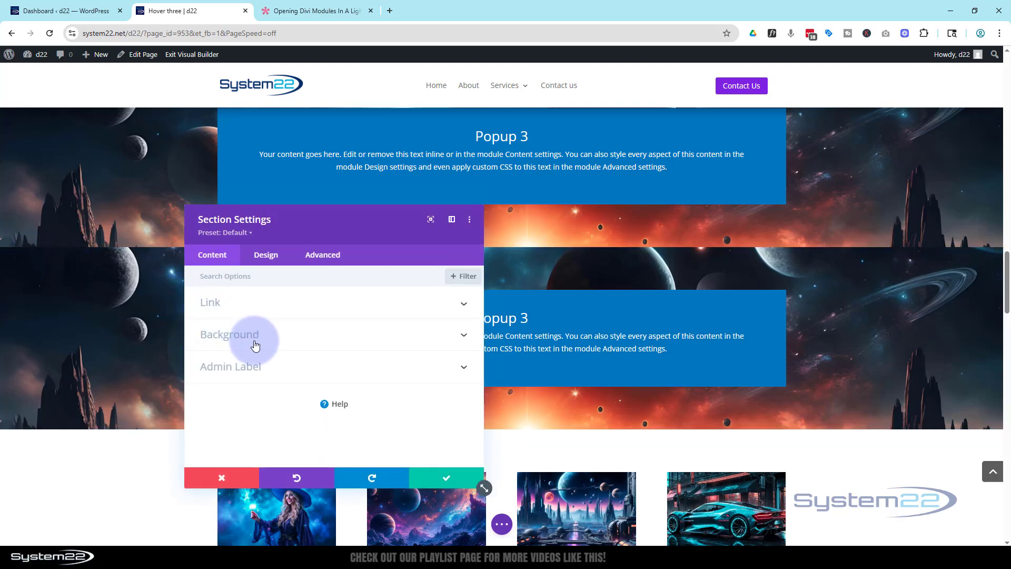
{"action": "scroll", "coordinate": [266, 347], "scroll_direction": "down", "scroll_amount": 1}
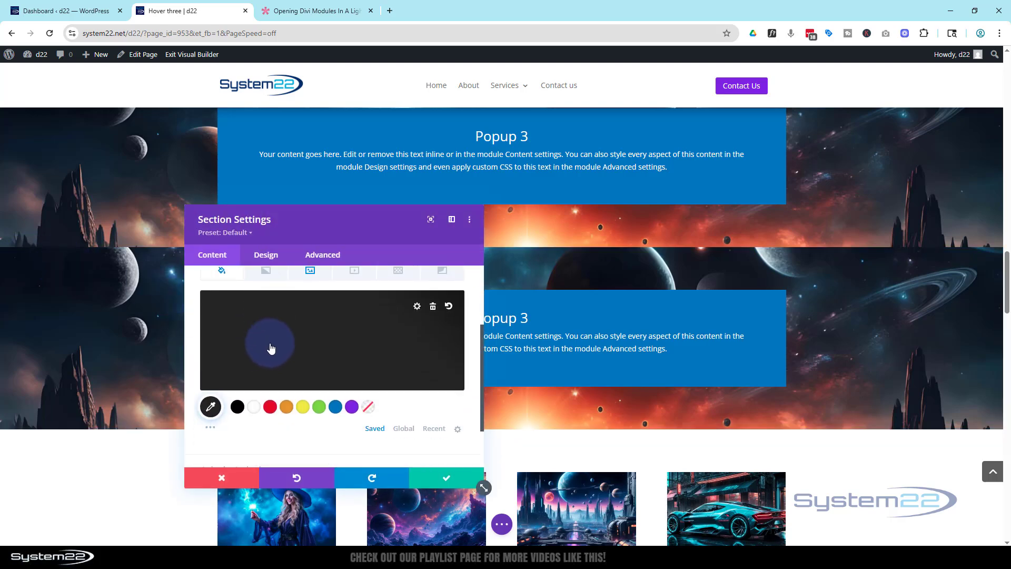
{"action": "left_click", "coordinate": [357, 412]}
{"action": "scroll", "coordinate": [316, 374], "scroll_direction": "up", "scroll_amount": 2}
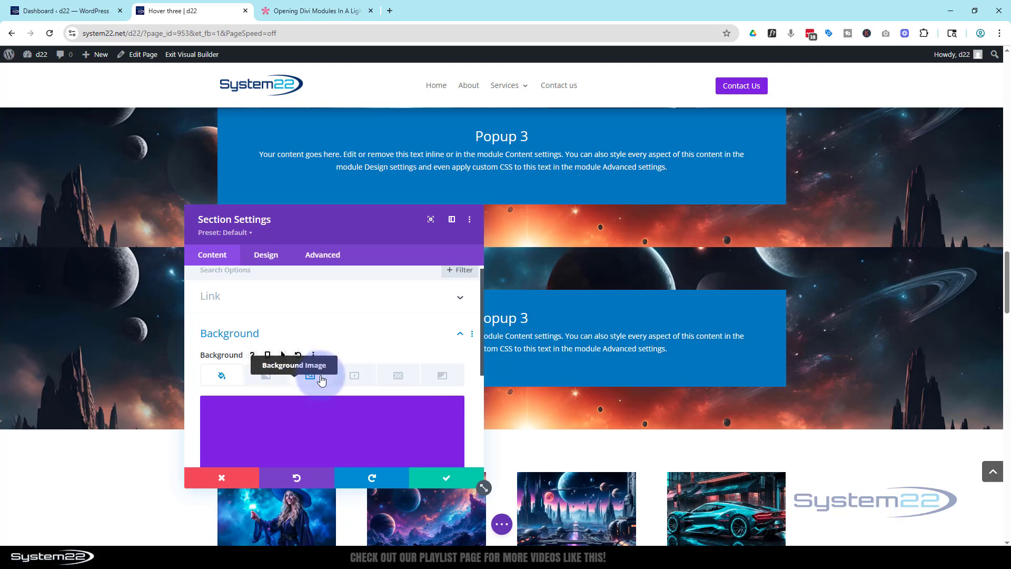
{"action": "left_click", "coordinate": [325, 385]}
{"action": "left_click", "coordinate": [430, 413]}
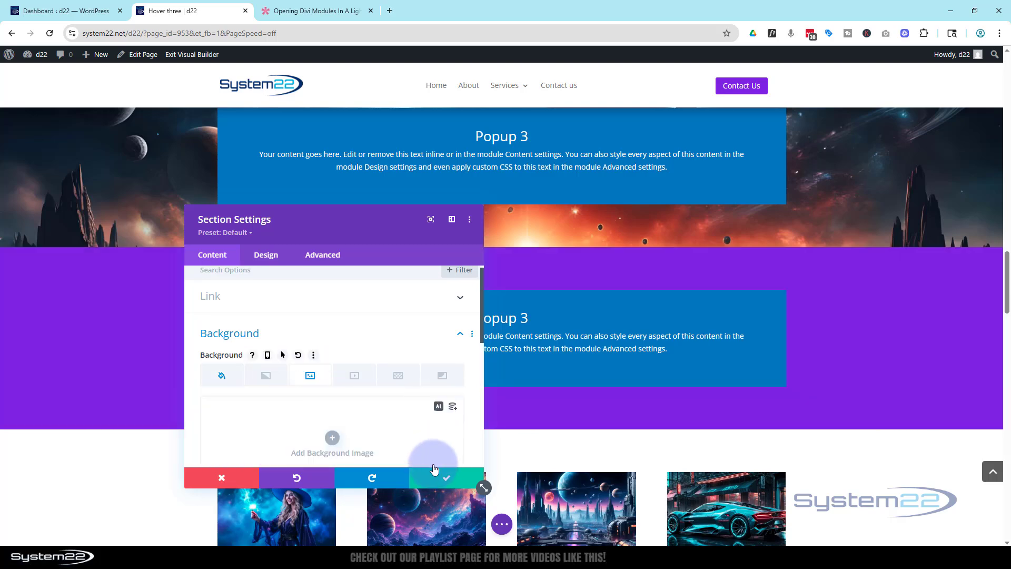
Step: Save the purple section's settings, change its call to action title to "Popup 4", and save the module
{"action": "left_click", "coordinate": [438, 483]}
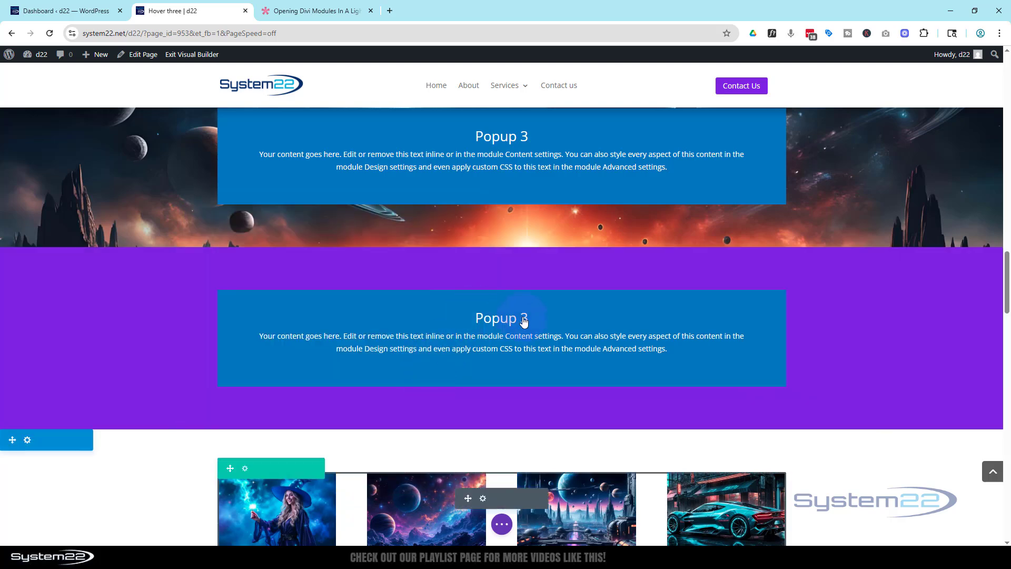
{"action": "left_click", "coordinate": [483, 317]}
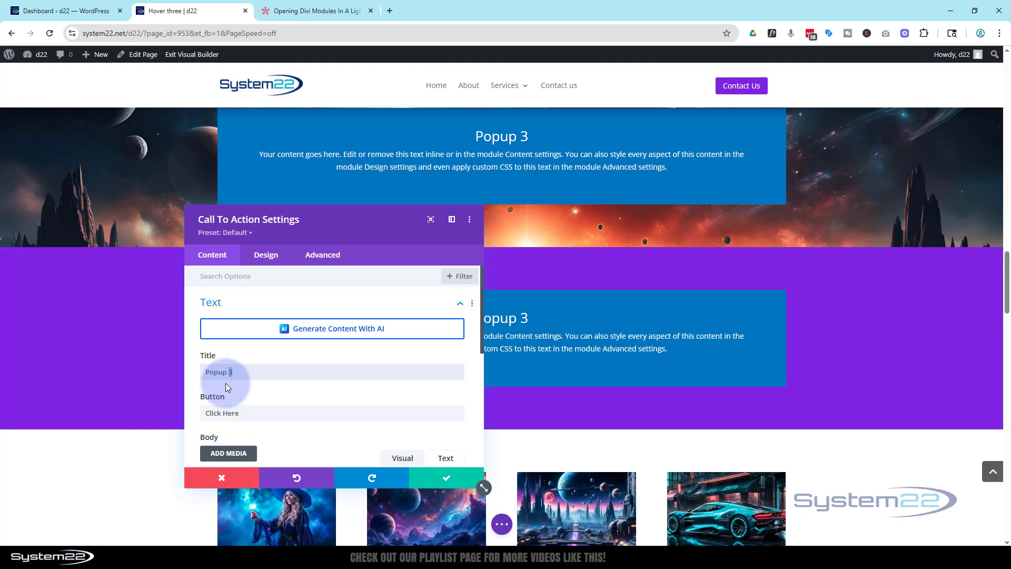
{"action": "type", "text": "4"}
{"action": "left_click", "coordinate": [447, 478]}
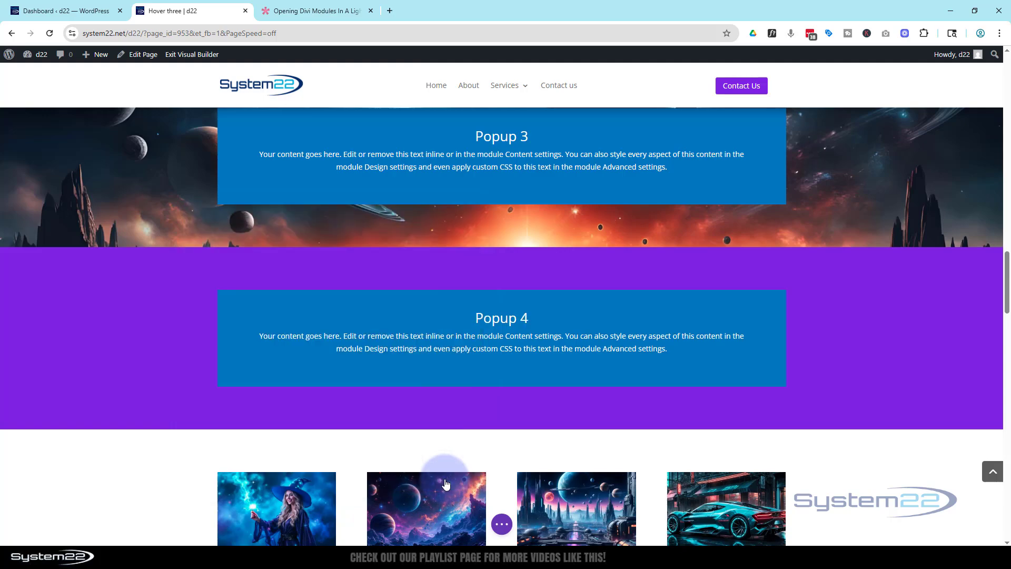
Step: Switch to the Elegant Themes lightbox help article and copy the entire CSS code block intended for the Custom CSS field
{"action": "scroll", "coordinate": [469, 376], "scroll_direction": "up", "scroll_amount": 14}
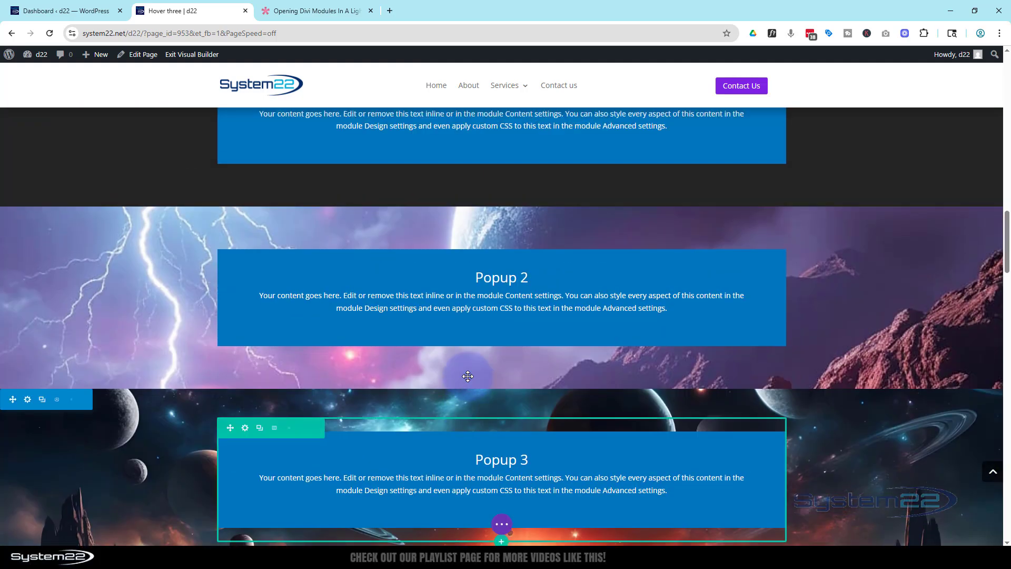
{"action": "scroll", "coordinate": [469, 375], "scroll_direction": "up", "scroll_amount": 3}
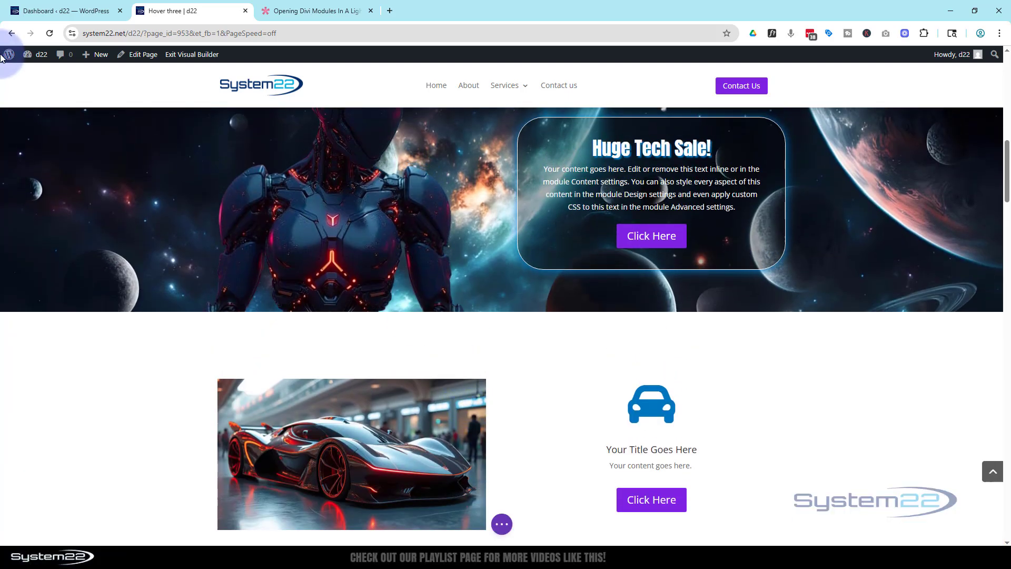
{"action": "left_click", "coordinate": [312, 11]}
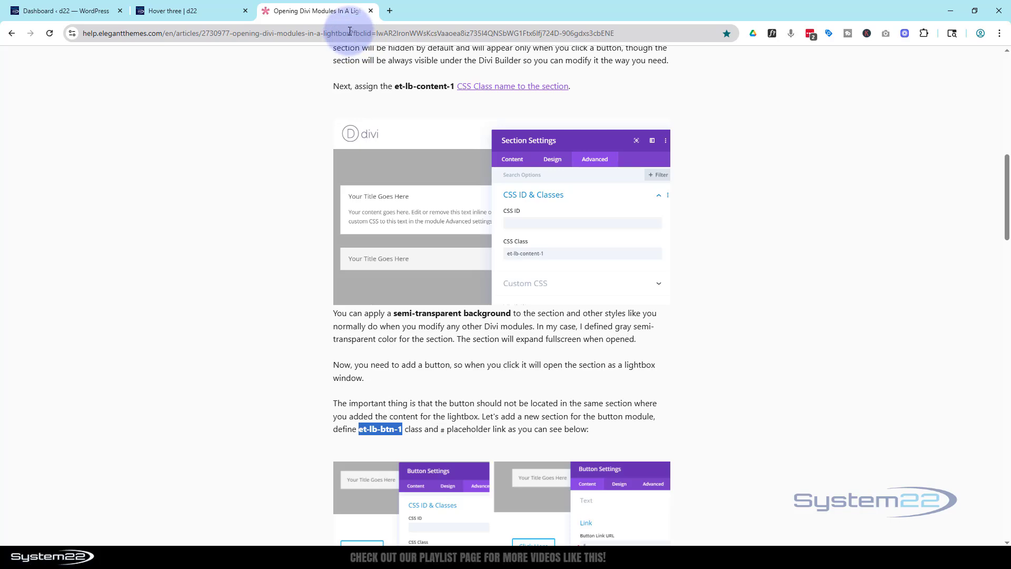
{"action": "left_click_drag", "start_coordinate": [350, 33], "coordinate": [42, 33]}
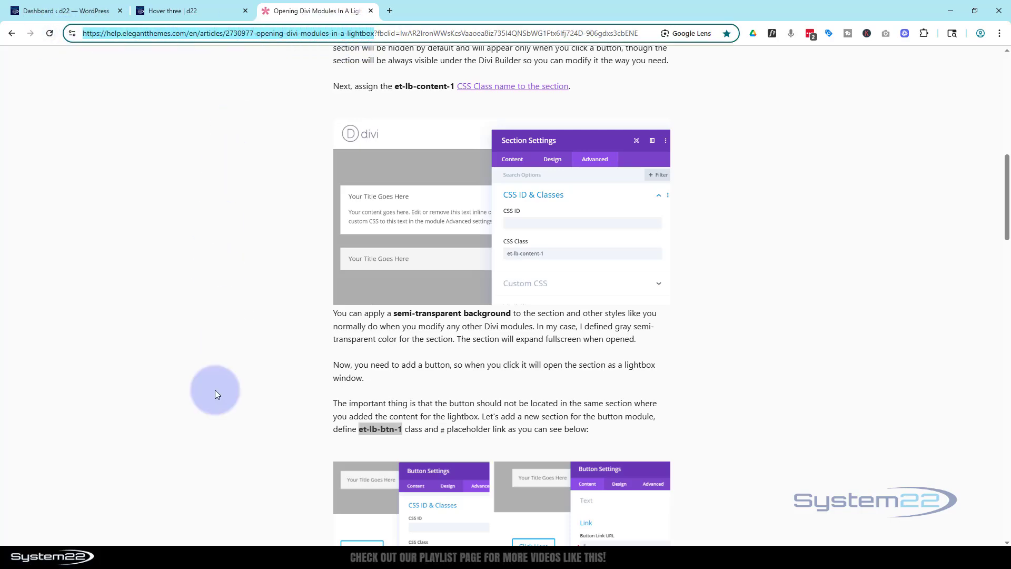
{"action": "scroll", "coordinate": [215, 394], "scroll_direction": "up", "scroll_amount": 13}
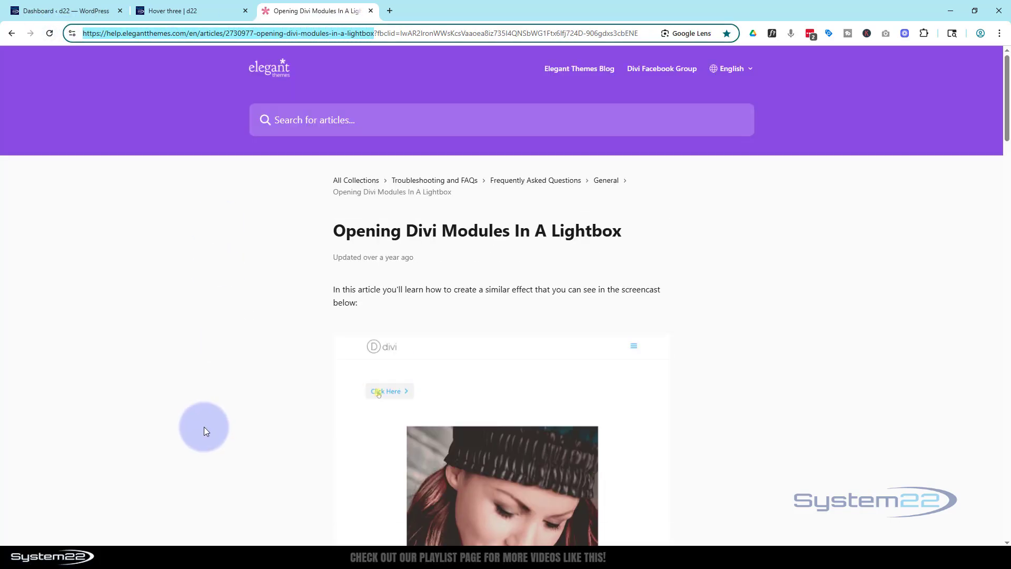
{"action": "scroll", "coordinate": [204, 427], "scroll_direction": "down", "scroll_amount": 14}
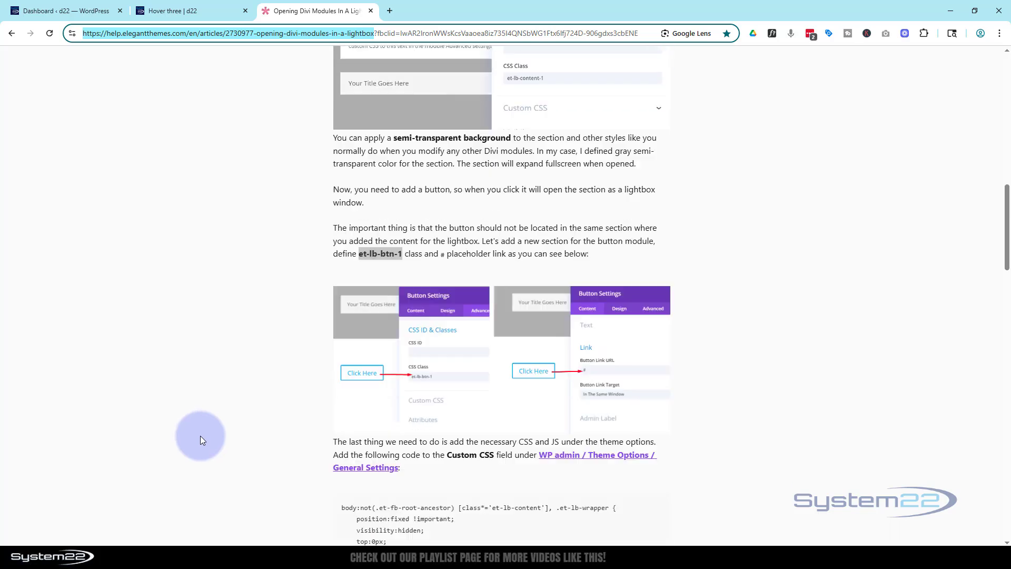
{"action": "scroll", "coordinate": [200, 440], "scroll_direction": "down", "scroll_amount": 6}
{"action": "scroll", "coordinate": [200, 446], "scroll_direction": "down", "scroll_amount": 1}
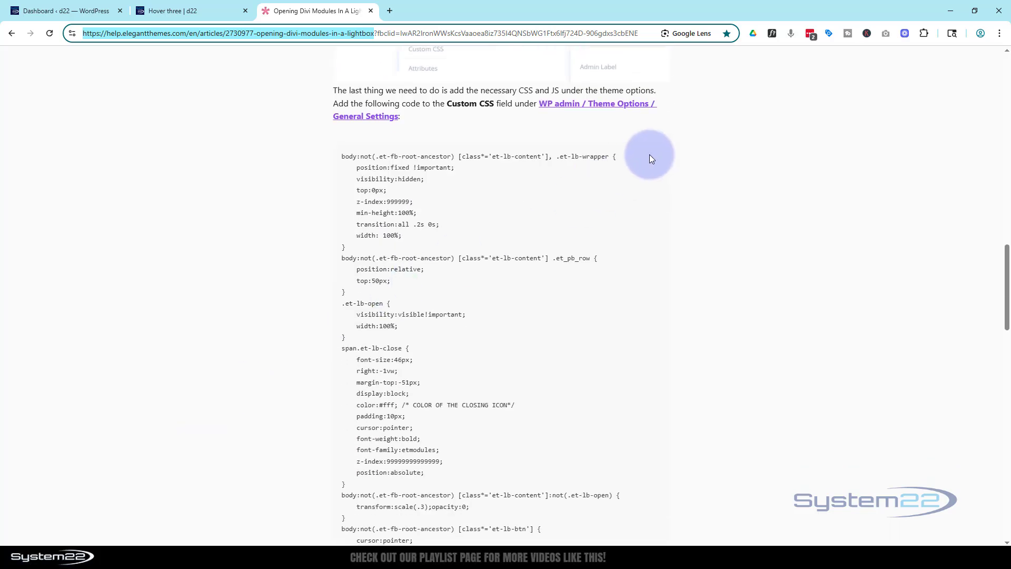
{"action": "scroll", "coordinate": [507, 207], "scroll_direction": "down", "scroll_amount": 1}
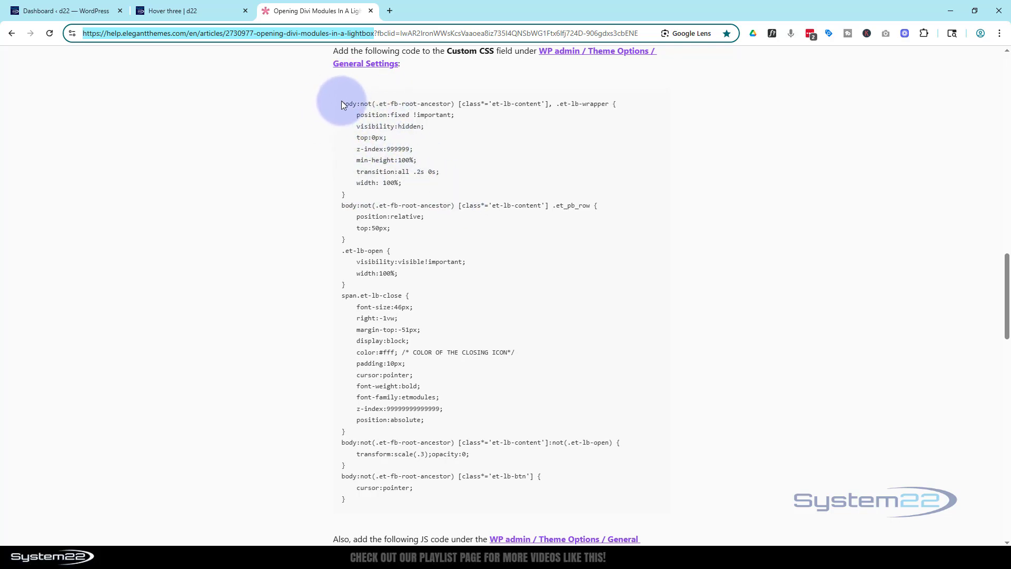
{"action": "left_click_drag", "start_coordinate": [341, 104], "coordinate": [397, 511]}
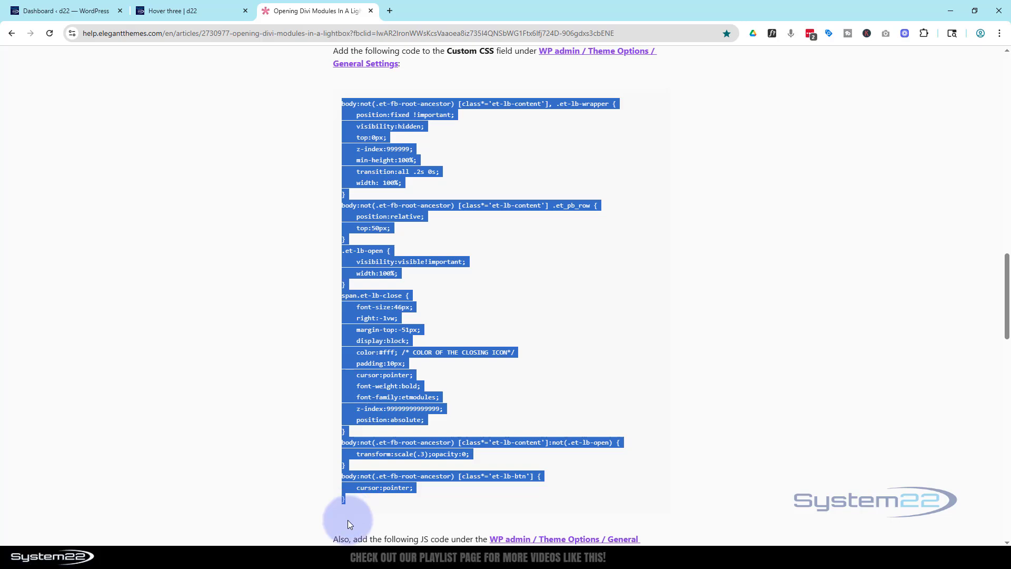
Step: Open Divi's Theme Options in the WordPress dashboard and insert four blank lines above the existing Custom CSS code
{"action": "left_click", "coordinate": [58, 11]}
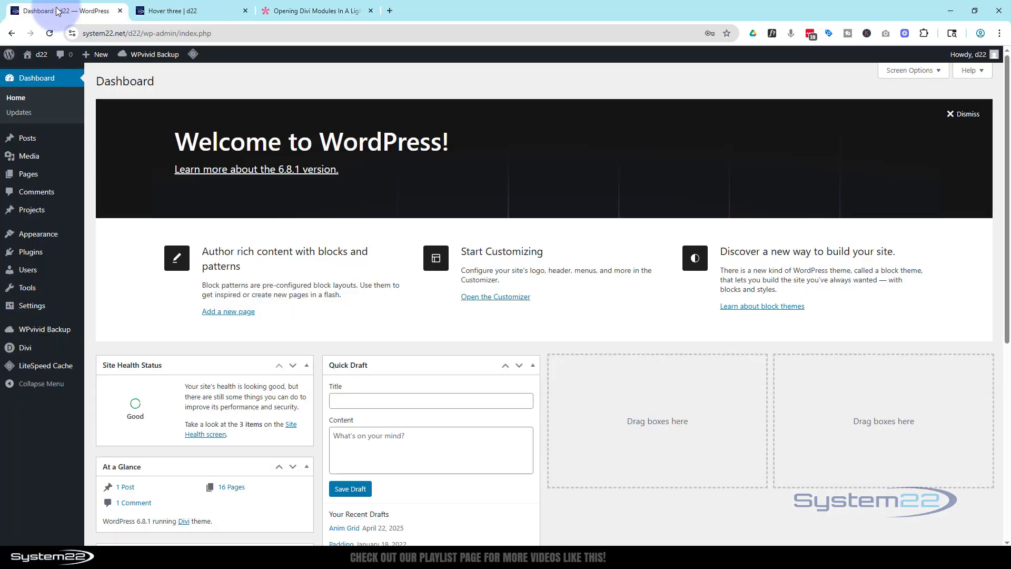
{"action": "mouse_move", "coordinate": [21, 348]}
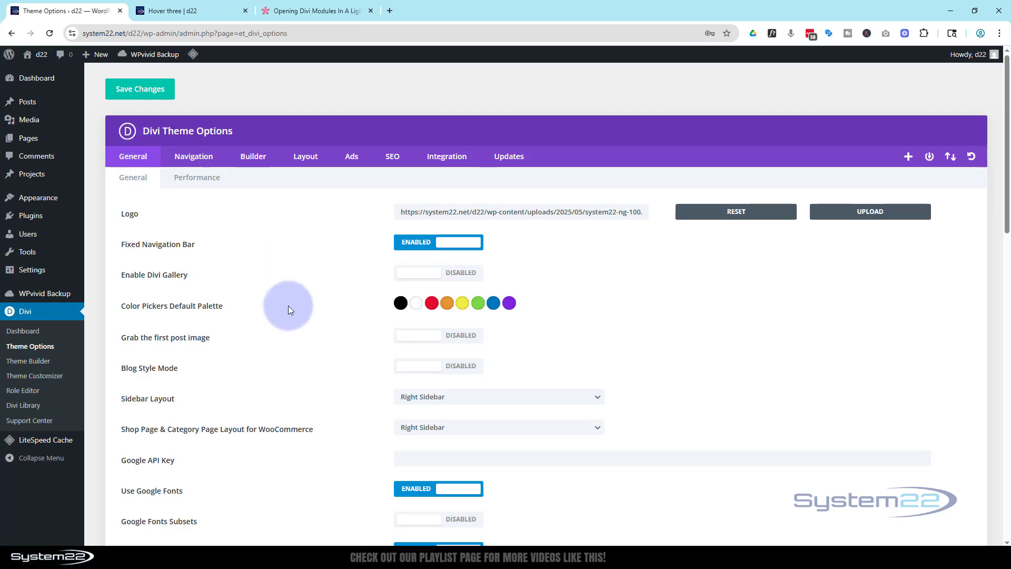
{"action": "scroll", "coordinate": [288, 306], "scroll_direction": "down", "scroll_amount": 8}
{"action": "scroll", "coordinate": [290, 311], "scroll_direction": "down", "scroll_amount": 8}
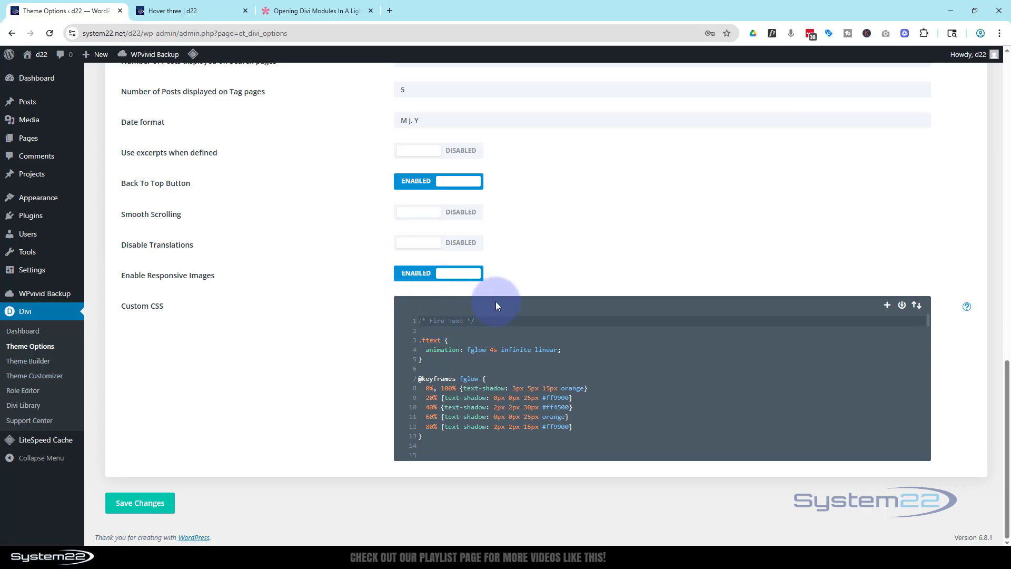
{"action": "key", "text": "Return"}
{"action": "key", "text": "Return"}
{"action": "key", "text": "Return"}
{"action": "key", "text": "Return"}
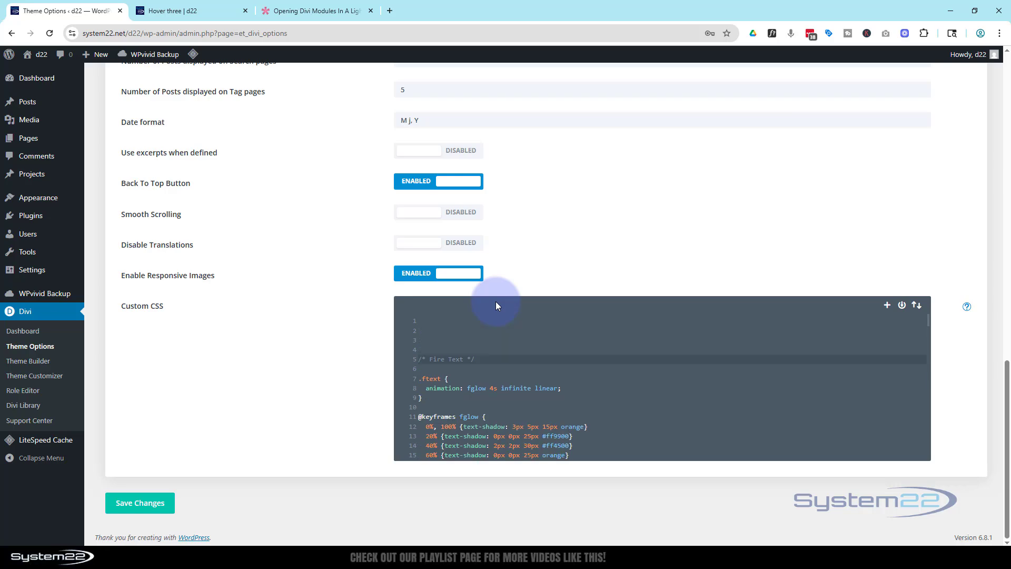
Step: Add the comment "/* Popup */" on the first line of the Custom CSS and paste the copied lightbox CSS below it
{"action": "left_click", "coordinate": [425, 317]}
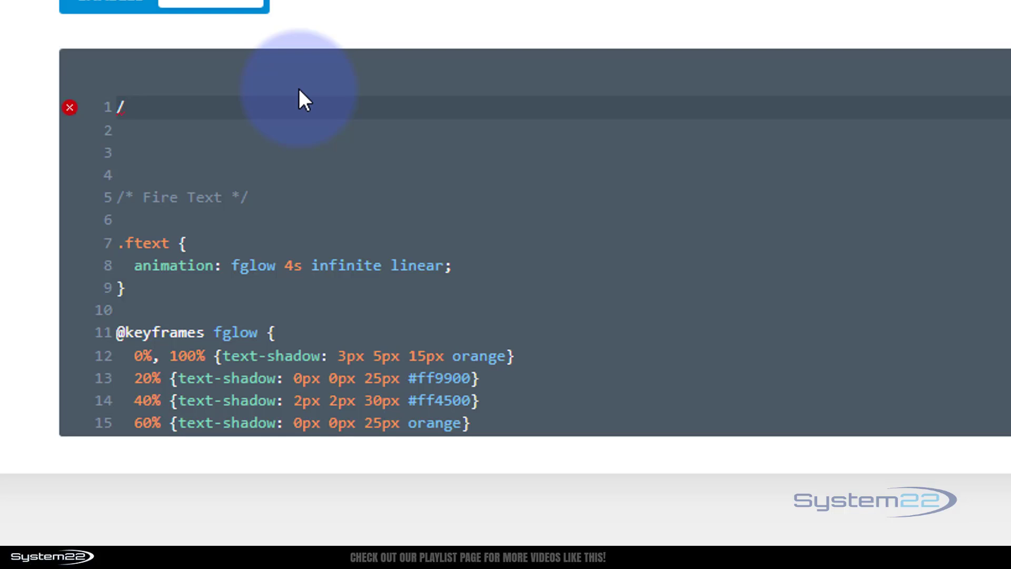
{"action": "type", "text": "/**/"}
{"action": "key", "text": "Left"}
{"action": "key", "text": "Left"}
{"action": "key", "text": "Left"}
{"action": "type", "text": "Popup"}
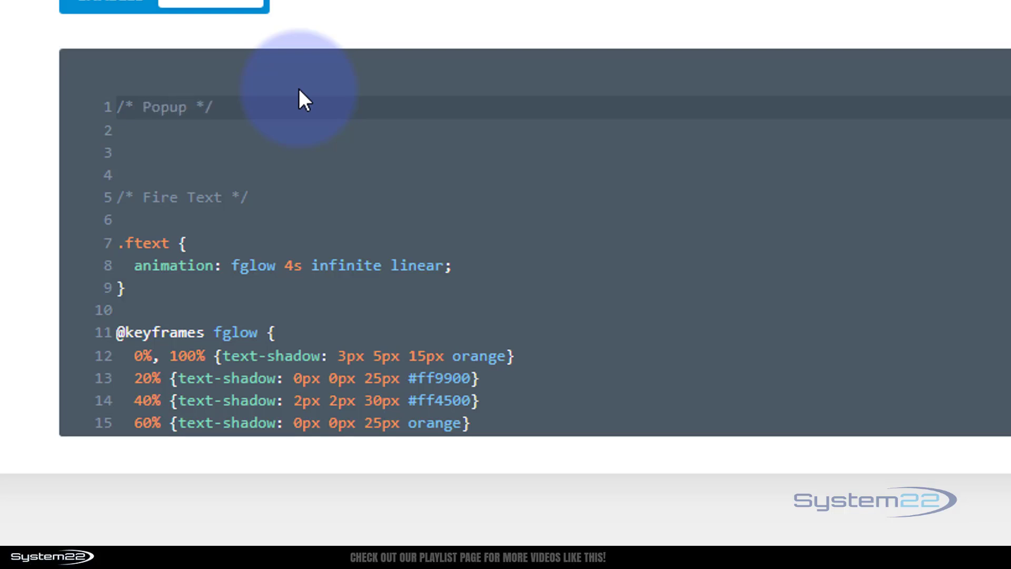
{"action": "left_click", "coordinate": [267, 108]}
{"action": "key", "text": "Return"}
{"action": "key", "text": "Return"}
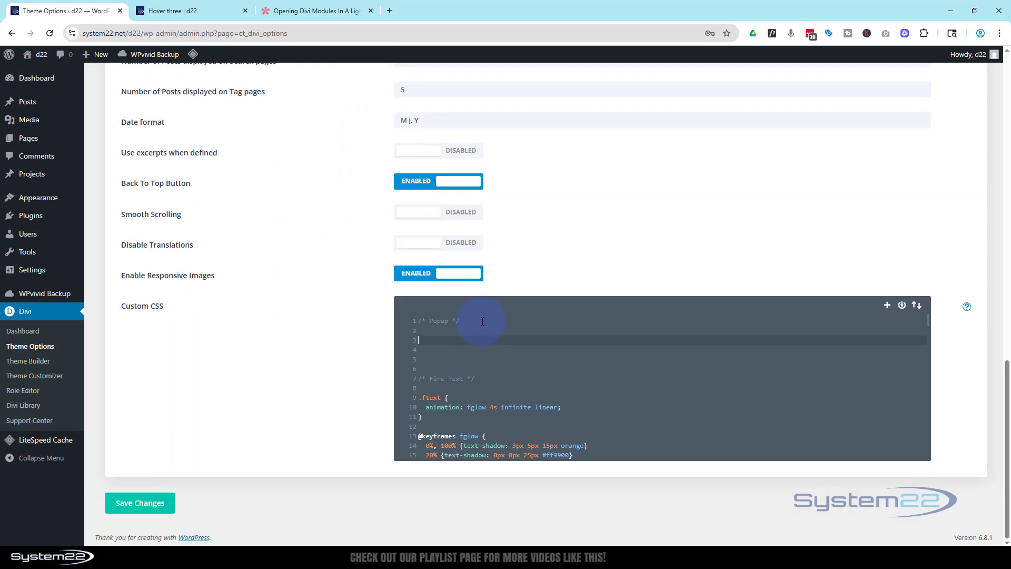
{"action": "key", "text": "ctrl+v"}
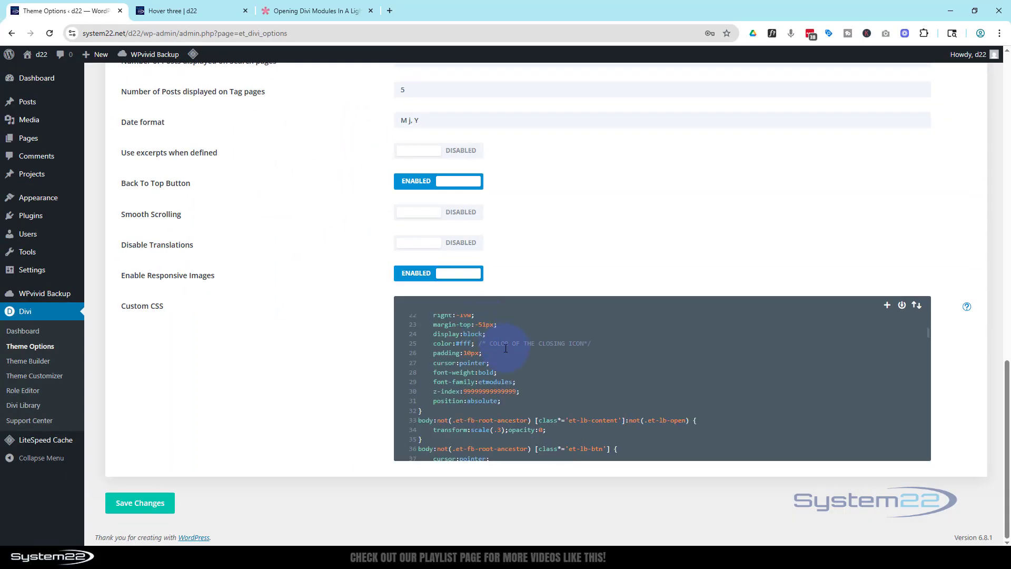
{"action": "scroll", "coordinate": [505, 383], "scroll_direction": "up", "scroll_amount": 3}
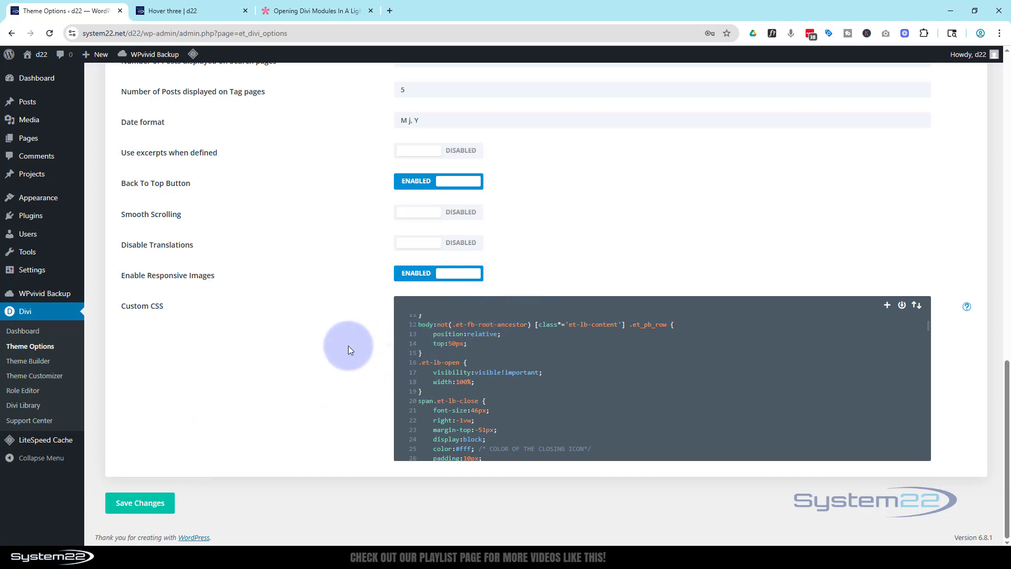
Step: Return to the lightbox help article and copy the full JS code block from <script> to </script>
{"action": "left_click", "coordinate": [323, 11]}
{"action": "scroll", "coordinate": [559, 386], "scroll_direction": "down", "scroll_amount": 8}
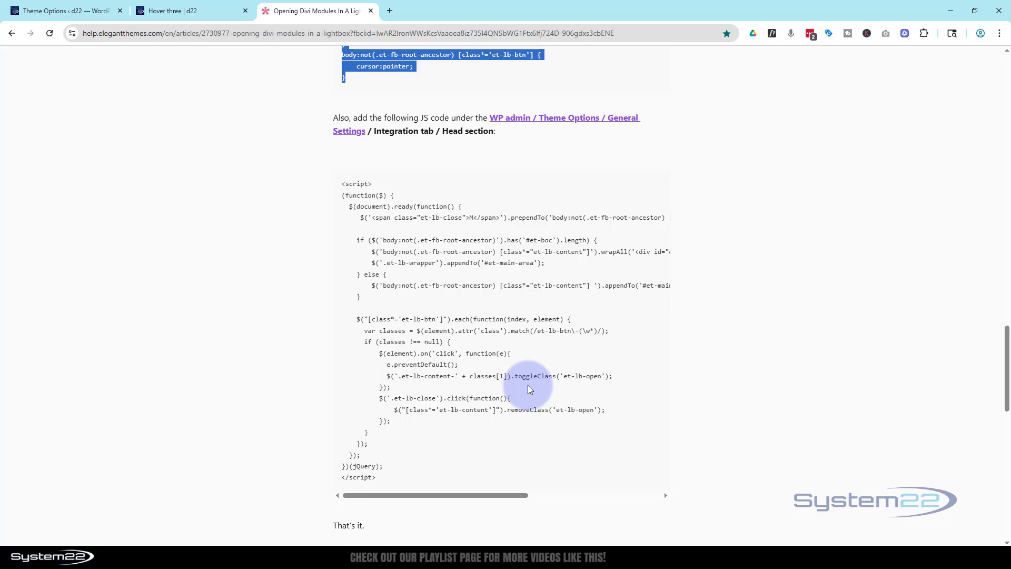
{"action": "scroll", "coordinate": [526, 387], "scroll_direction": "down", "scroll_amount": 1}
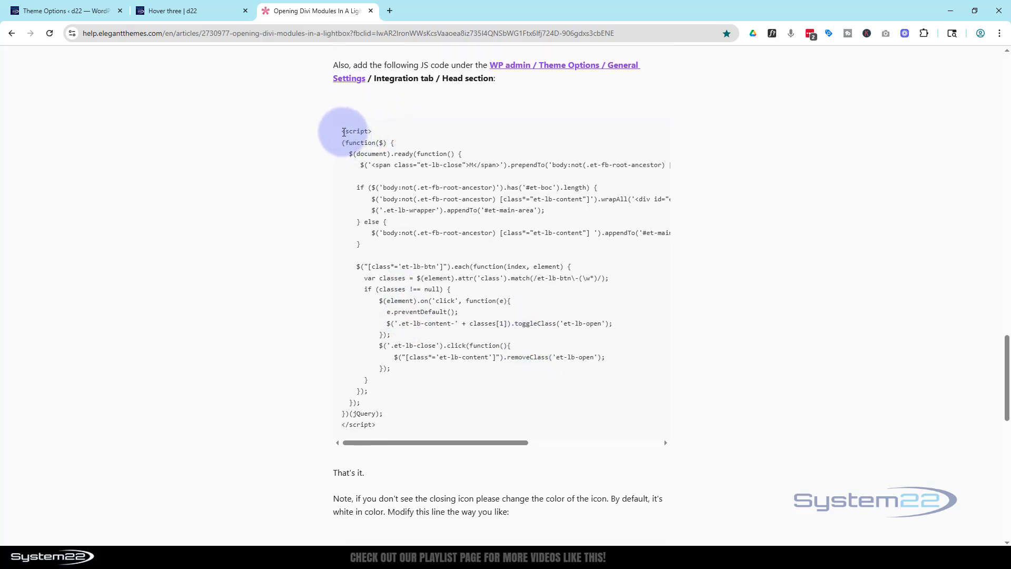
{"action": "left_click_drag", "start_coordinate": [343, 133], "coordinate": [341, 432]}
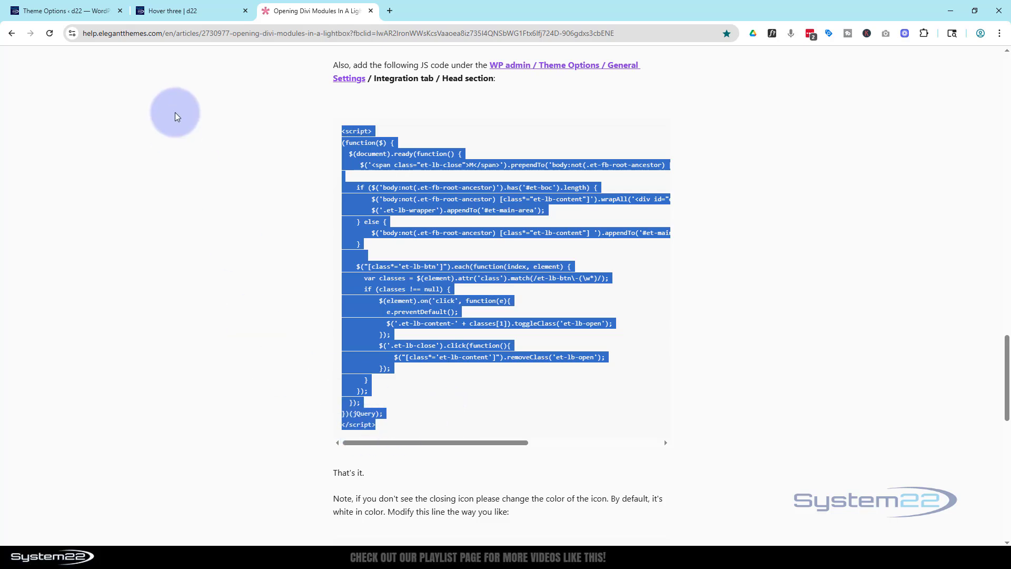
Step: Go back to Divi Theme Options and open the Integration settings at the code field for the blog's head
{"action": "left_click", "coordinate": [63, 16]}
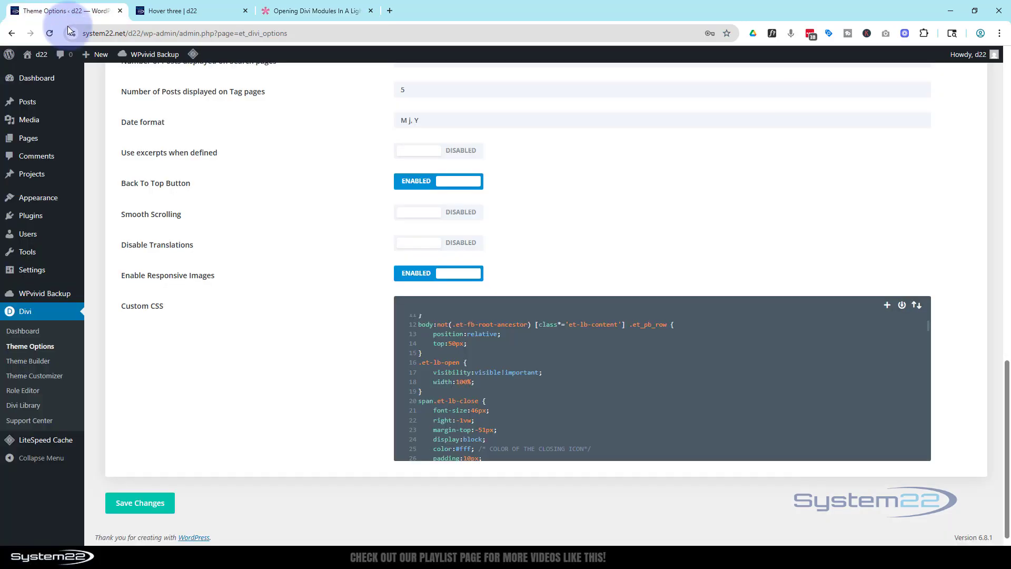
{"action": "scroll", "coordinate": [279, 361], "scroll_direction": "up", "scroll_amount": 4}
{"action": "scroll", "coordinate": [272, 360], "scroll_direction": "up", "scroll_amount": 15}
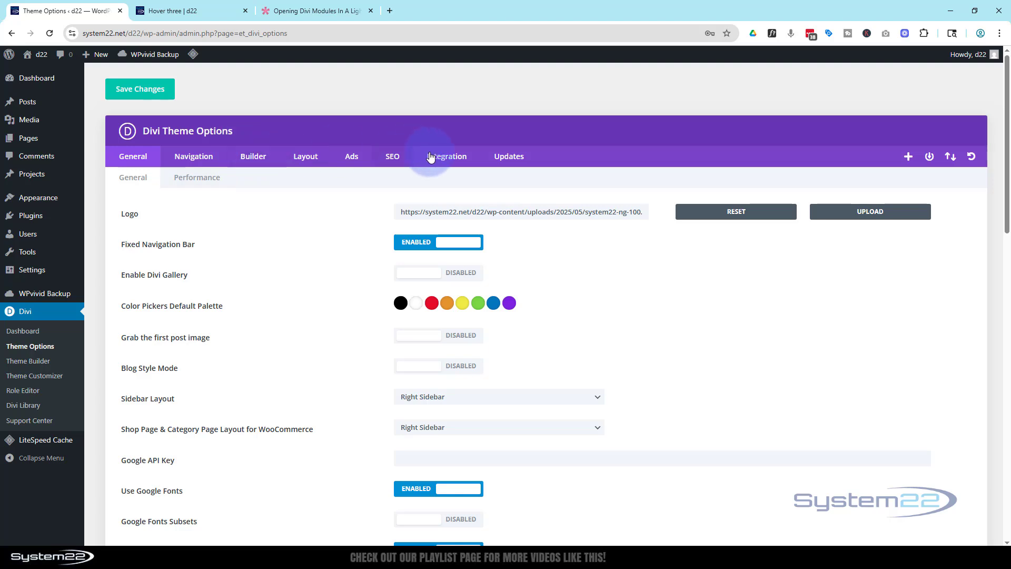
{"action": "left_click", "coordinate": [441, 160]}
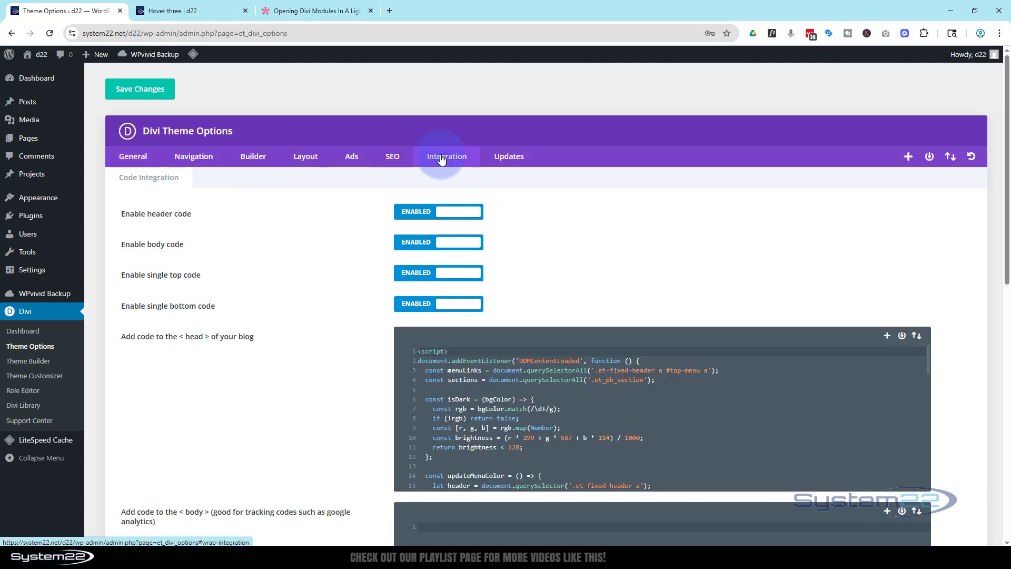
{"action": "scroll", "coordinate": [317, 339], "scroll_direction": "down", "scroll_amount": 2}
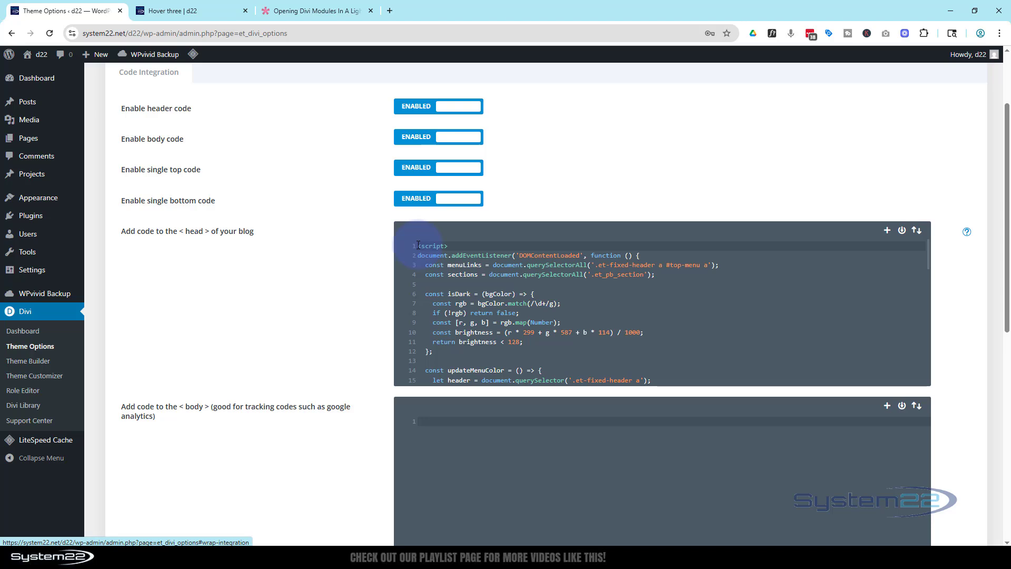
Step: Insert three blank lines above the existing head code and paste the copied lightbox script on the first line
{"action": "left_click", "coordinate": [515, 257]}
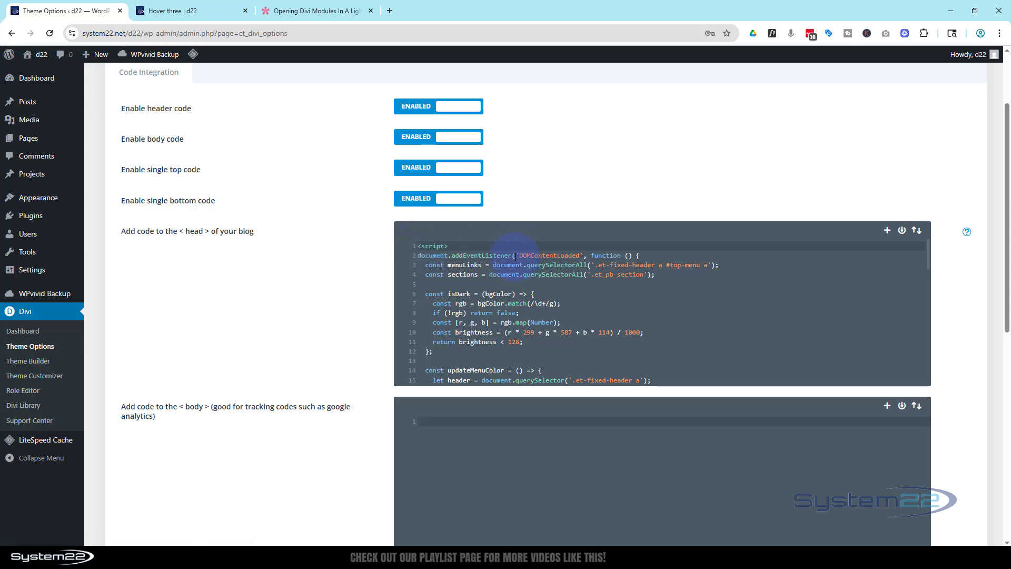
{"action": "key", "text": "Return"}
{"action": "key", "text": "Return"}
{"action": "key", "text": "Return"}
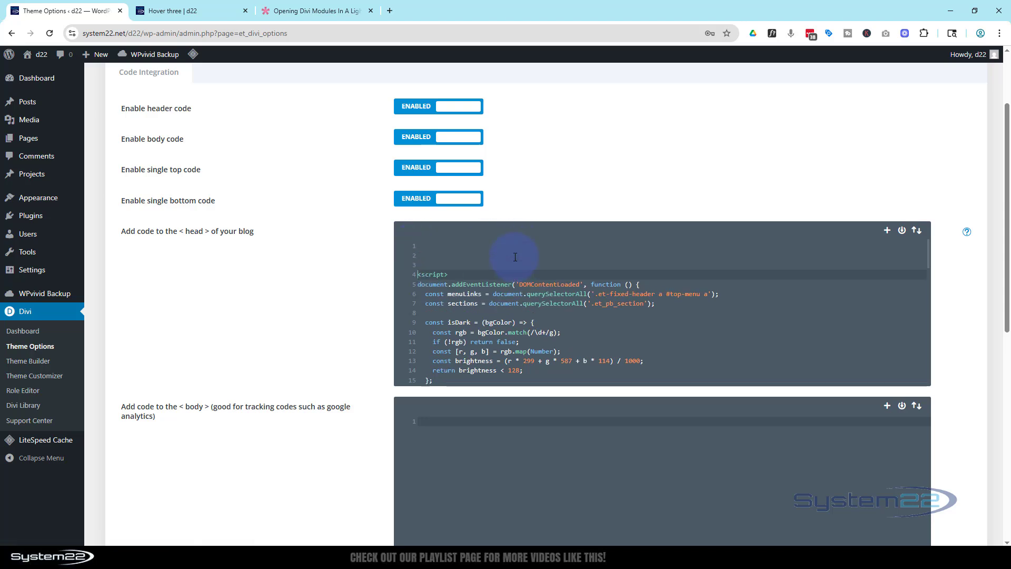
{"action": "left_click", "coordinate": [429, 244]}
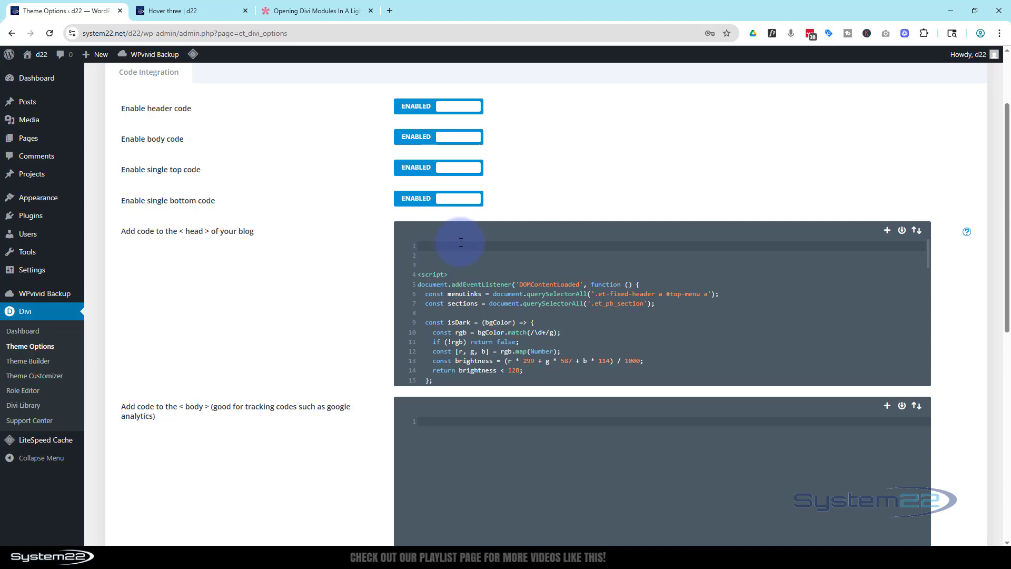
{"action": "key", "text": "ctrl+v"}
{"action": "scroll", "coordinate": [466, 316], "scroll_direction": "up", "scroll_amount": 4}
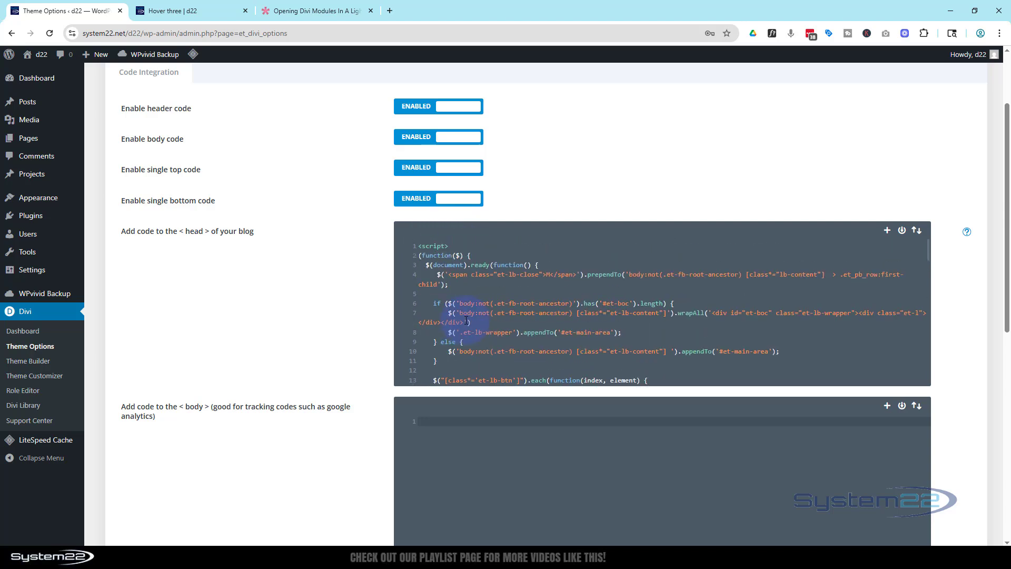
{"action": "scroll", "coordinate": [466, 321], "scroll_direction": "down", "scroll_amount": 3}
{"action": "scroll", "coordinate": [311, 306], "scroll_direction": "up", "scroll_amount": 2}
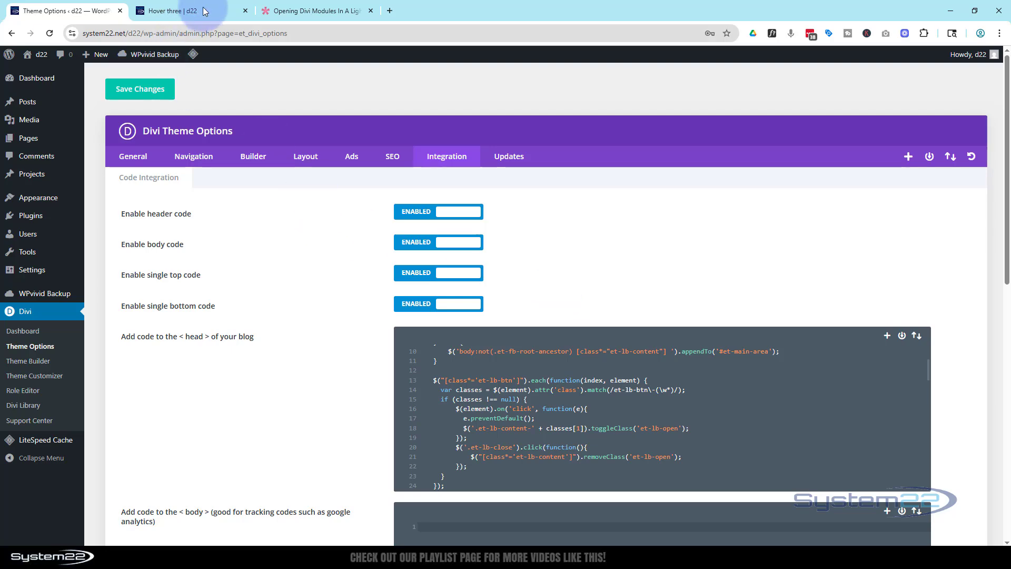
Step: Go back to the lightbox help article, locate the section and button class instructions, and copy the button class et-lb-btn-1
{"action": "left_click", "coordinate": [311, 10]}
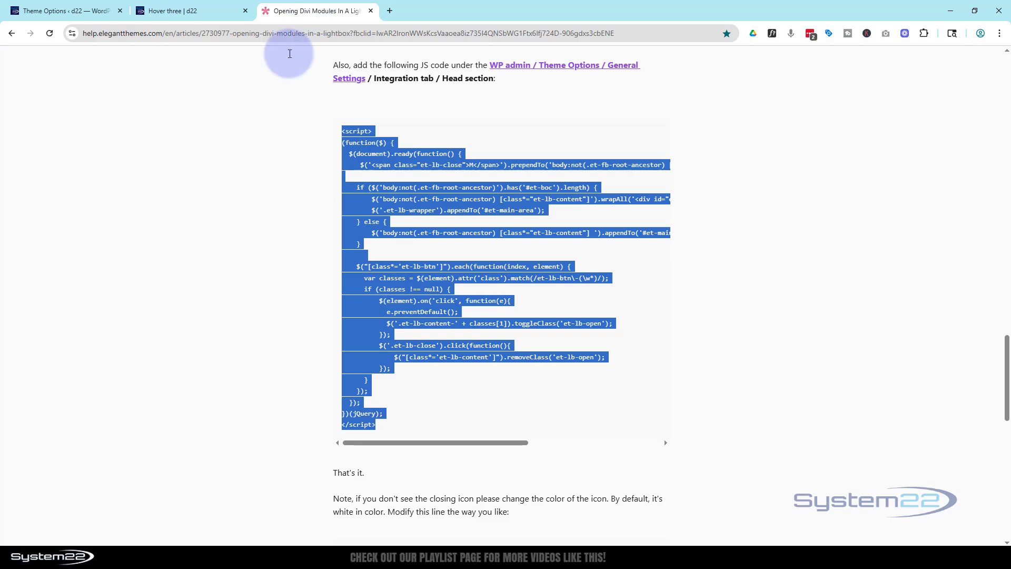
{"action": "scroll", "coordinate": [264, 255], "scroll_direction": "up", "scroll_amount": 10}
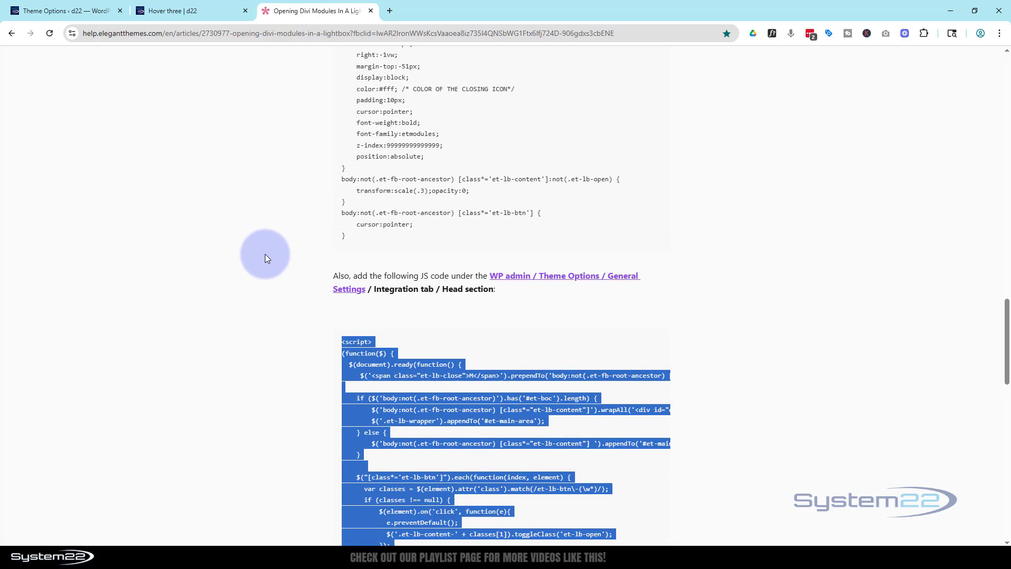
{"action": "scroll", "coordinate": [265, 258], "scroll_direction": "up", "scroll_amount": 10}
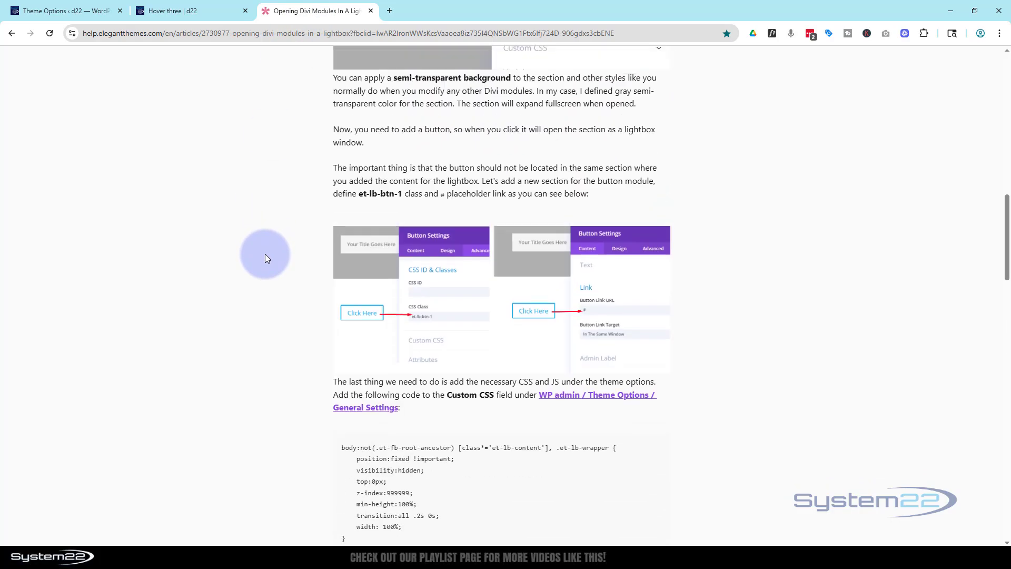
{"action": "scroll", "coordinate": [265, 254], "scroll_direction": "up", "scroll_amount": 2}
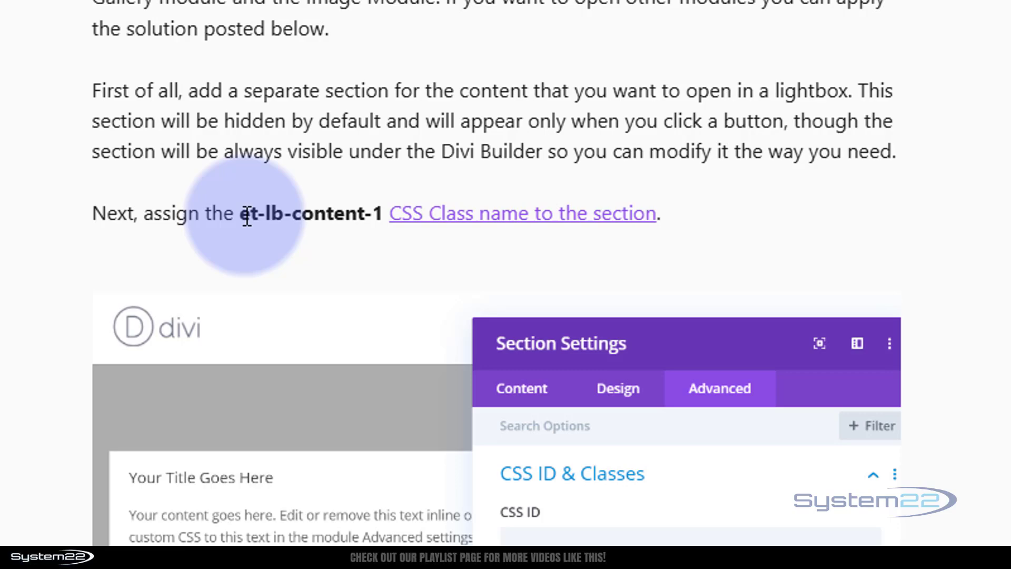
{"action": "left_click_drag", "start_coordinate": [240, 215], "coordinate": [380, 228]}
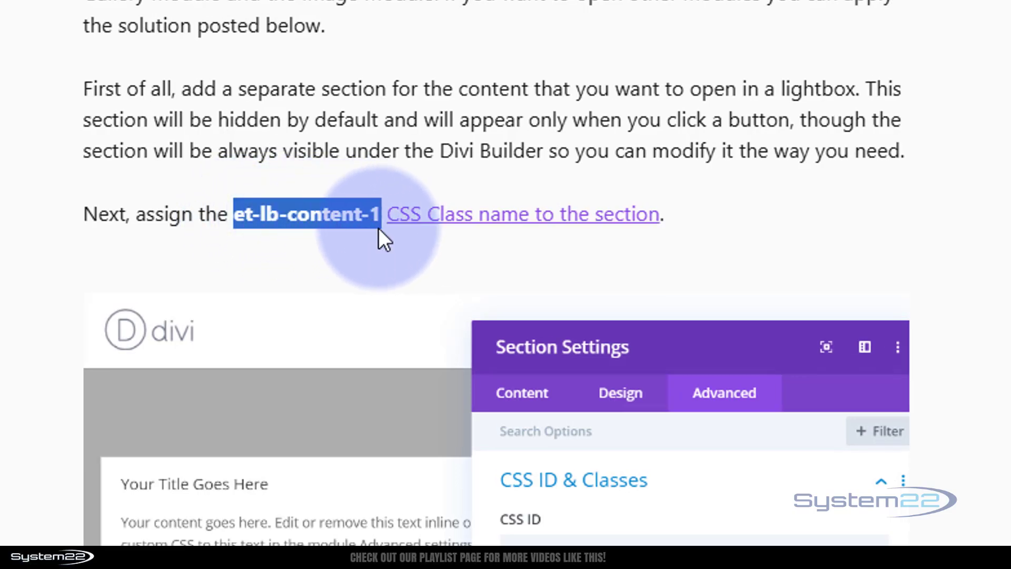
{"action": "scroll", "coordinate": [1, 332], "scroll_direction": "down", "scroll_amount": 3}
{"action": "scroll", "coordinate": [1, 124], "scroll_direction": "down", "scroll_amount": 5}
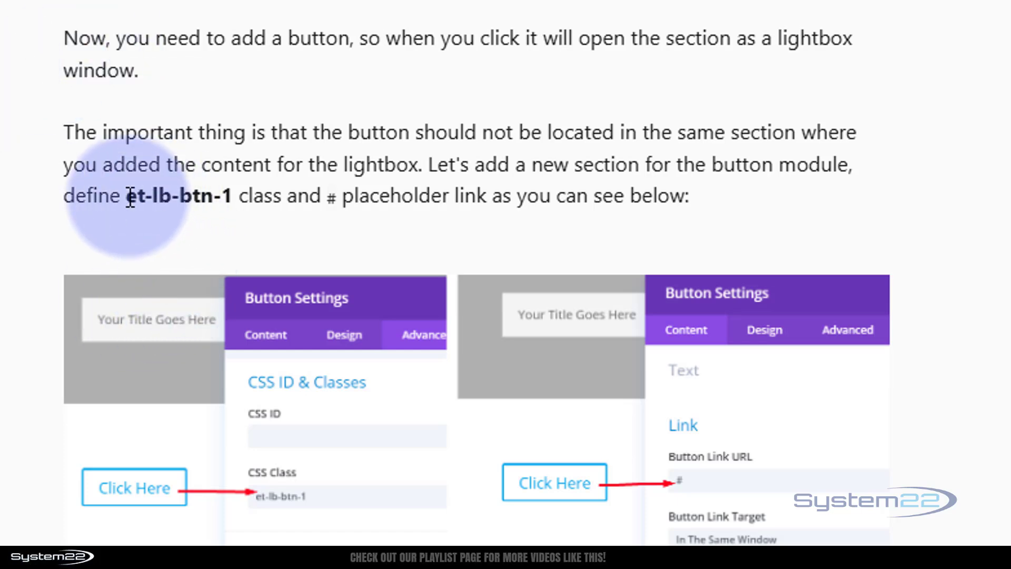
{"action": "left_click_drag", "start_coordinate": [130, 198], "coordinate": [235, 191]}
{"action": "key", "text": "ctrl+c"}
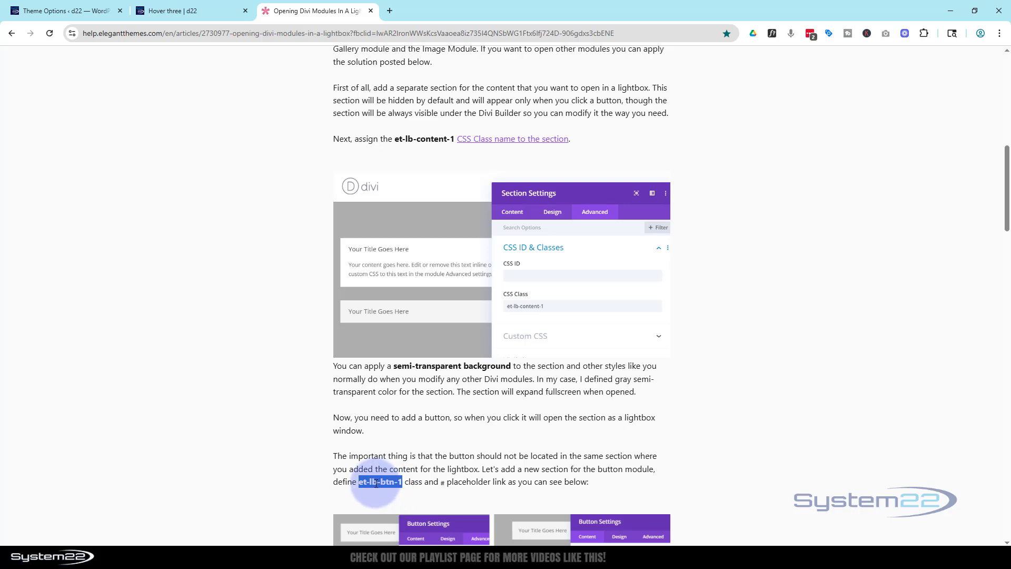
Step: Return to the Hover three page and save the car image module with the CSS class et-lb-btn-1
{"action": "left_click", "coordinate": [168, 11]}
{"action": "scroll", "coordinate": [334, 261], "scroll_direction": "down", "scroll_amount": 3}
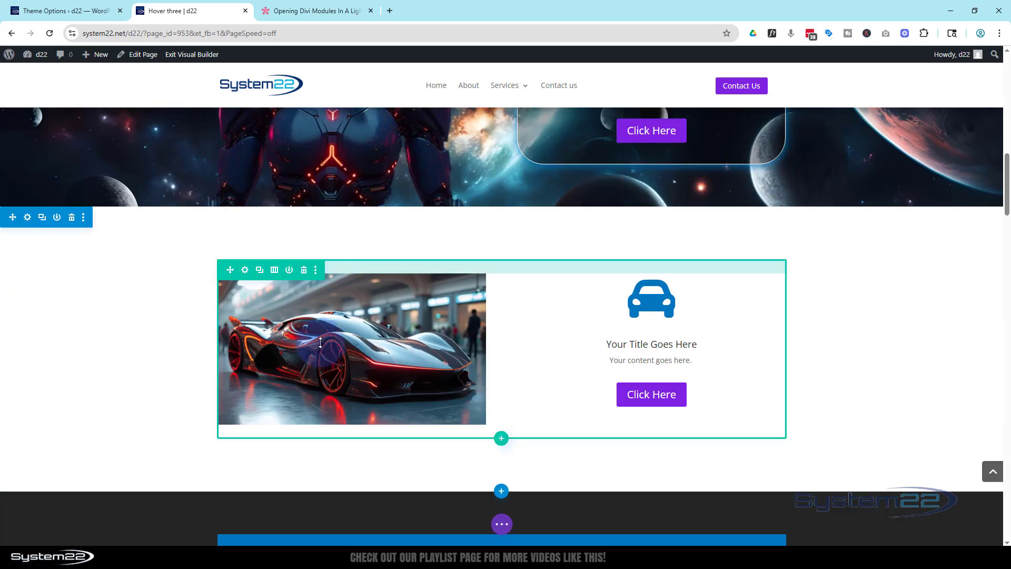
{"action": "mouse_move", "coordinate": [320, 355]}
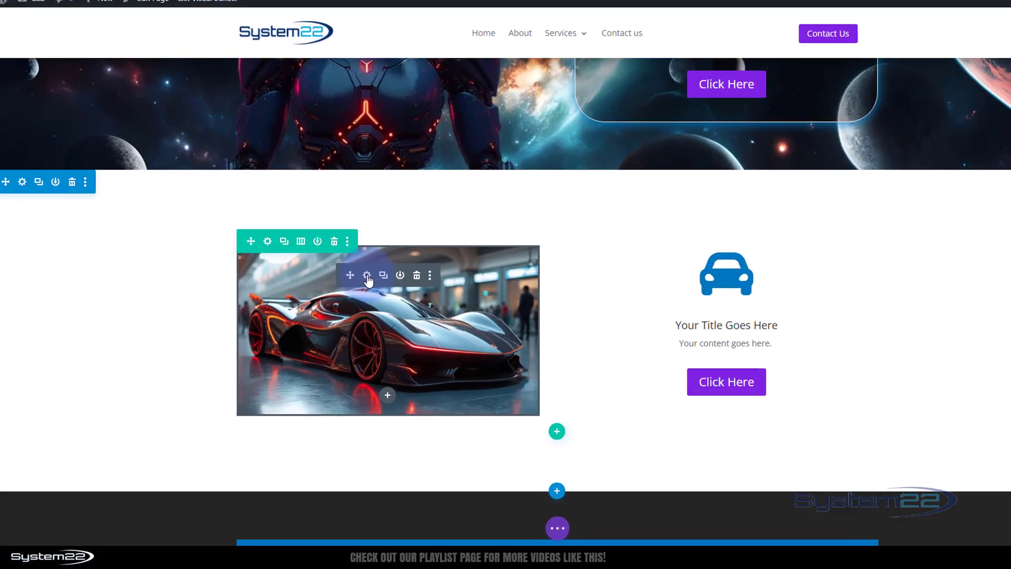
{"action": "left_click", "coordinate": [334, 301]}
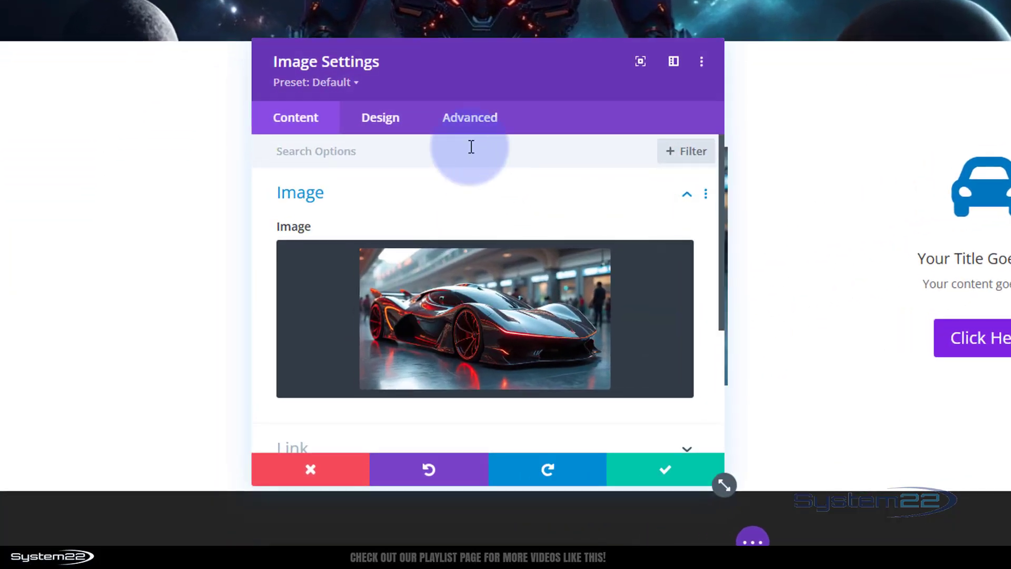
{"action": "left_click", "coordinate": [467, 125]}
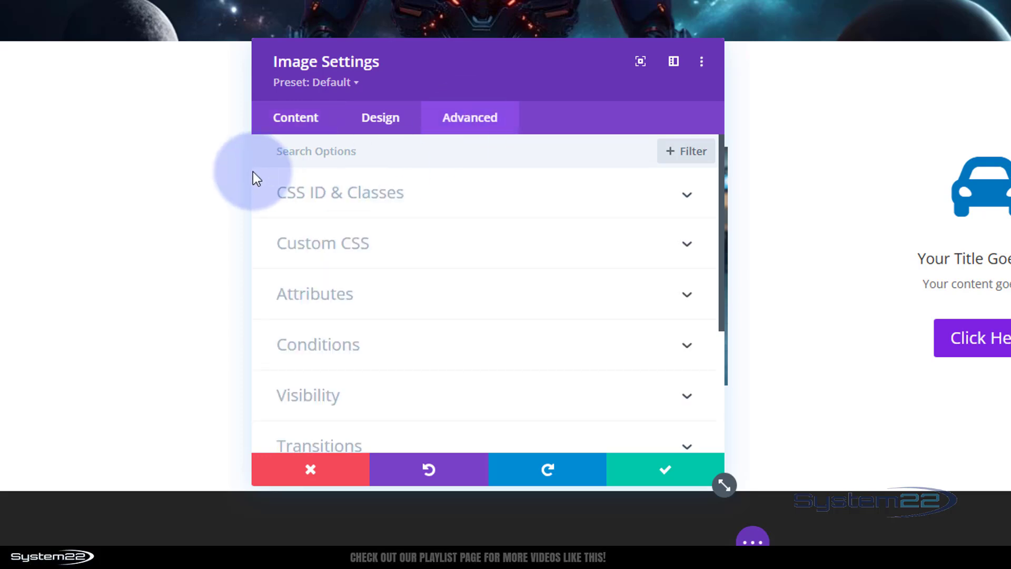
{"action": "left_click", "coordinate": [529, 204]}
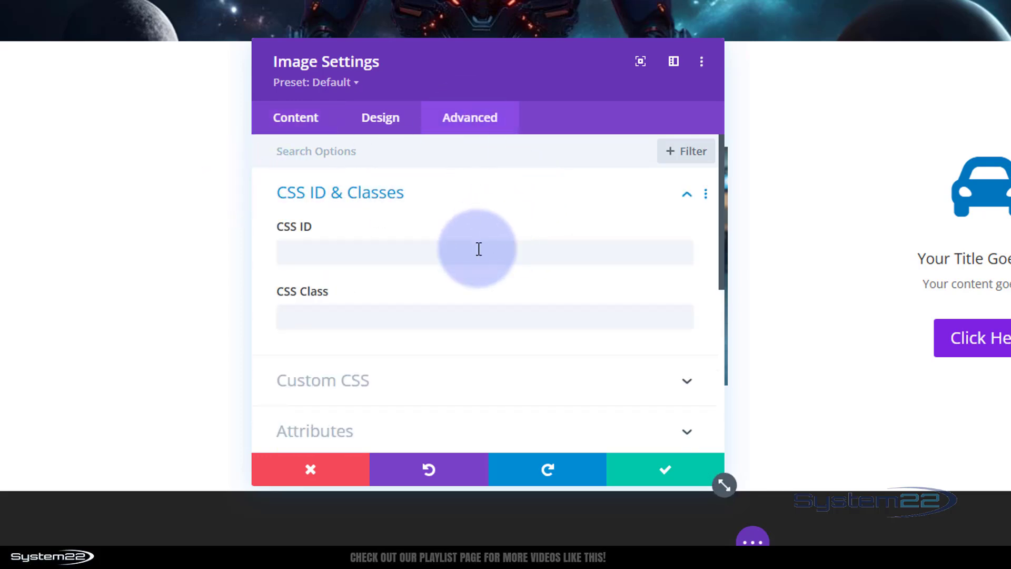
{"action": "left_click", "coordinate": [280, 316]}
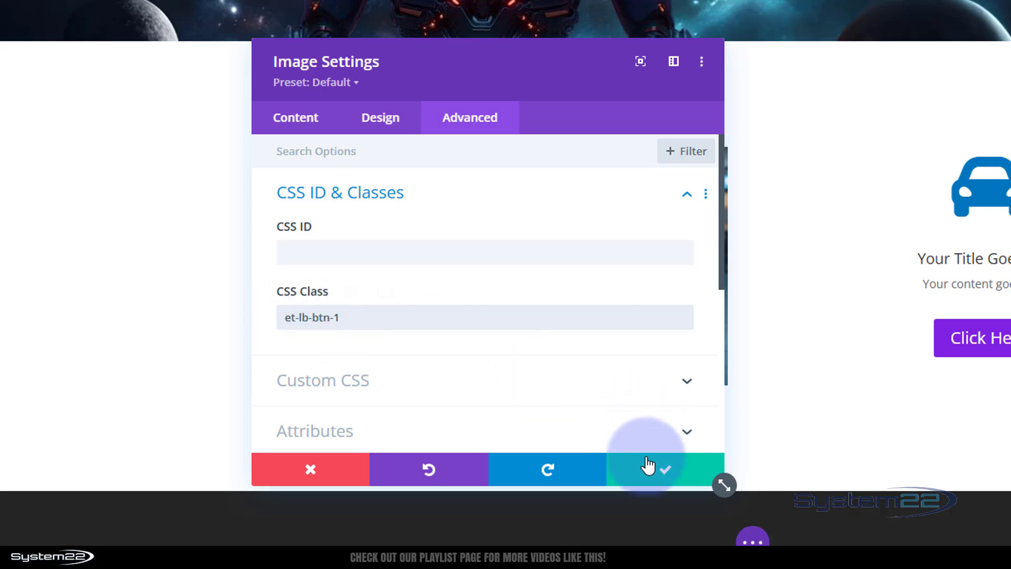
{"action": "left_click", "coordinate": [611, 472]}
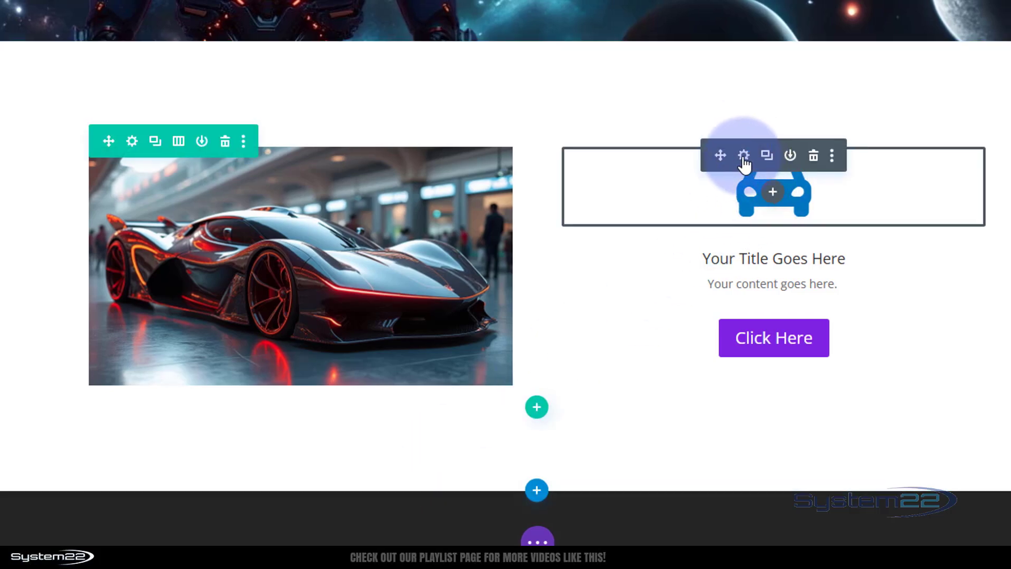
Step: Give the blue car icon module the CSS class et-lb-btn-2 and save its settings
{"action": "left_click", "coordinate": [743, 159]}
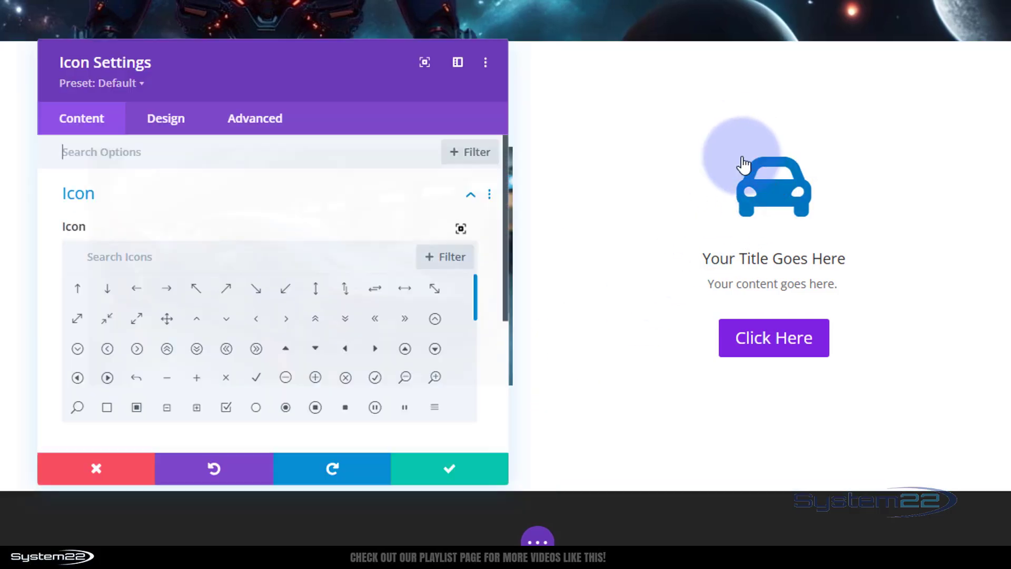
{"action": "left_click", "coordinate": [251, 126]}
{"action": "left_click", "coordinate": [238, 199]}
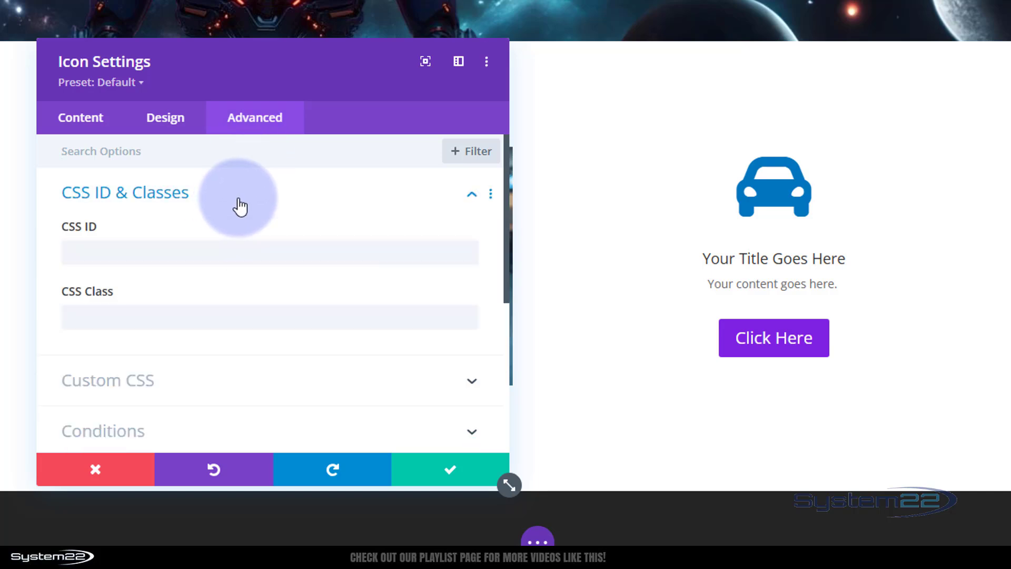
{"action": "left_click", "coordinate": [112, 312]}
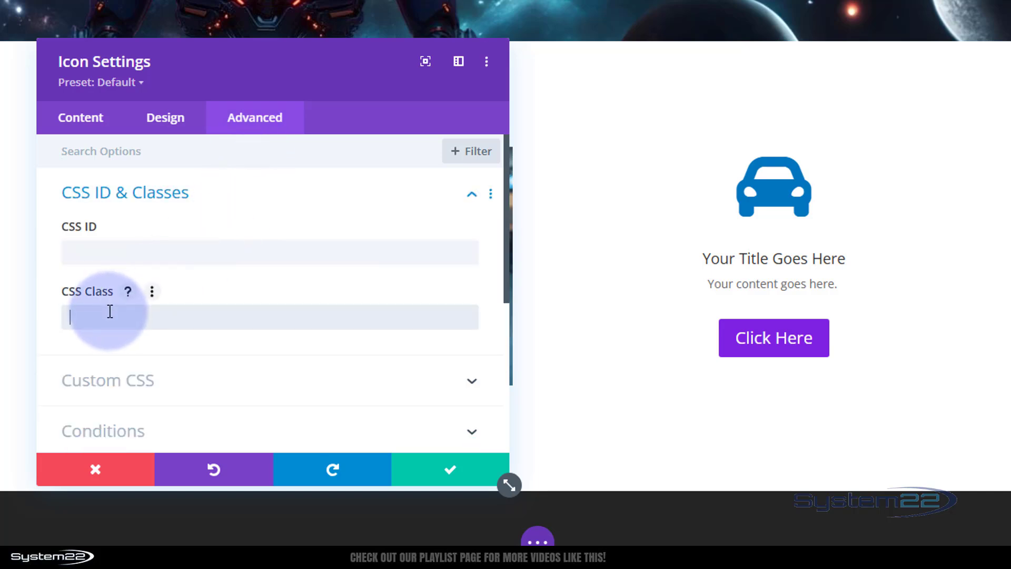
{"action": "key", "text": "ctrl+v"}
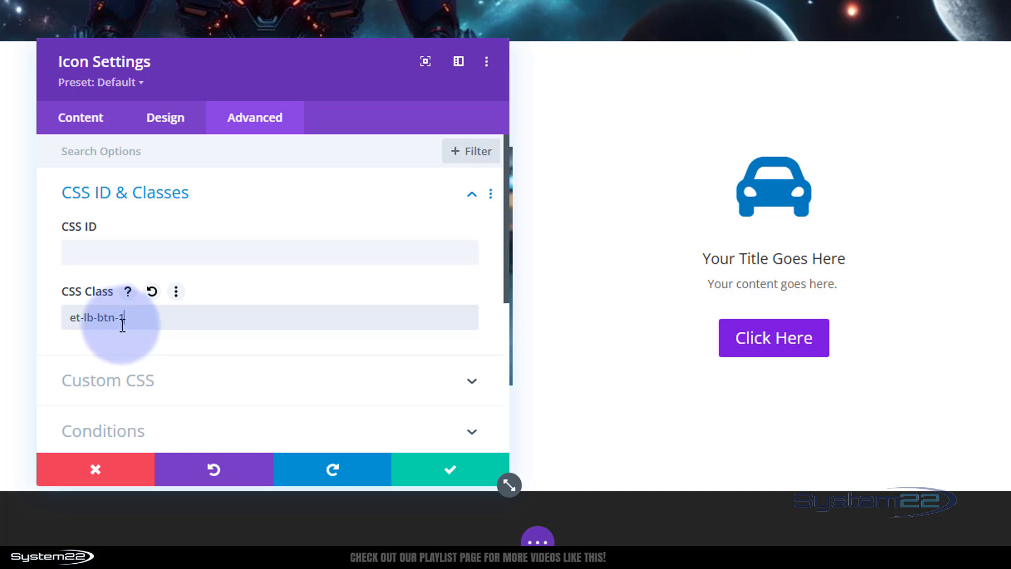
{"action": "key", "text": "shift+Left"}
{"action": "type", "text": "2"}
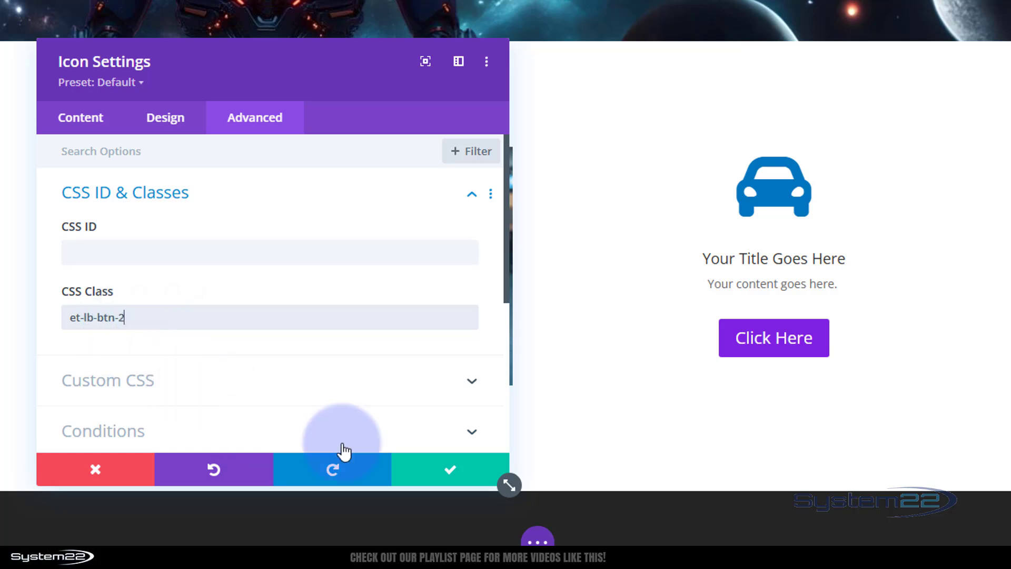
{"action": "left_click", "coordinate": [451, 468]}
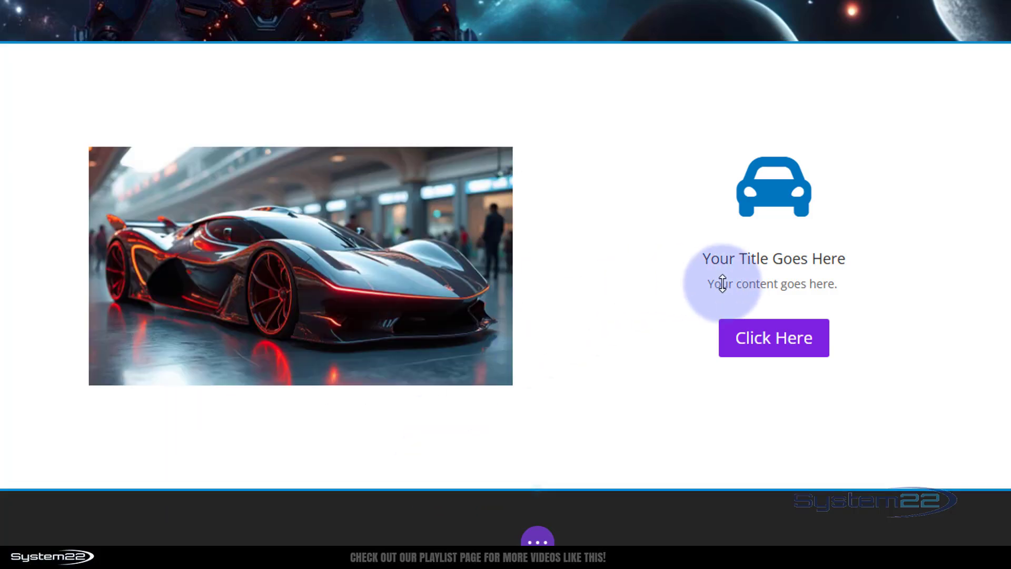
Step: Paste the copied button class into the title blurb's CSS class, change it to et-lb-btn-2 and save the blurb
{"action": "mouse_move", "coordinate": [729, 277]}
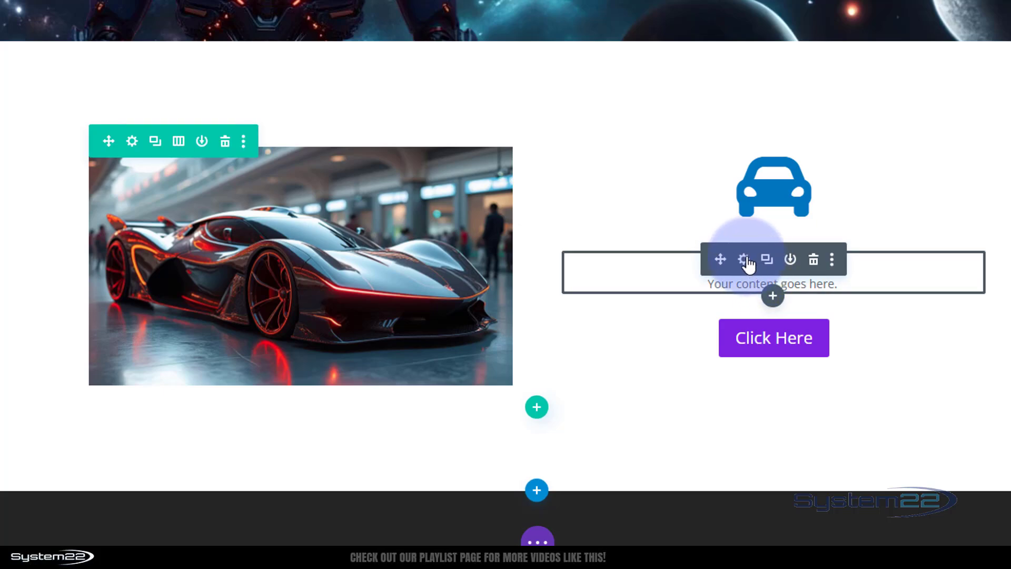
{"action": "left_click", "coordinate": [744, 260]}
{"action": "left_click", "coordinate": [258, 123]}
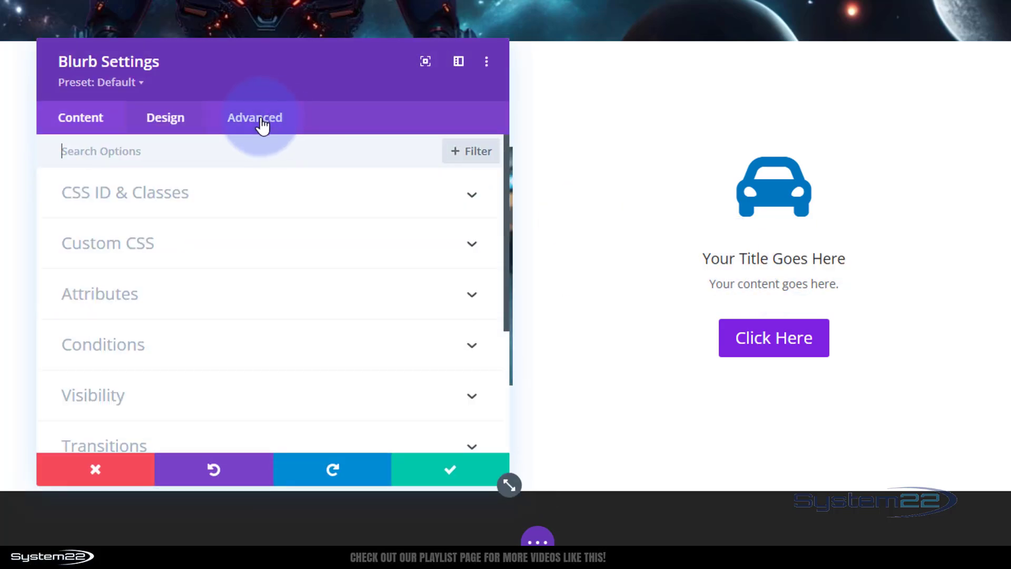
{"action": "left_click", "coordinate": [297, 200]}
{"action": "left_click", "coordinate": [164, 311]}
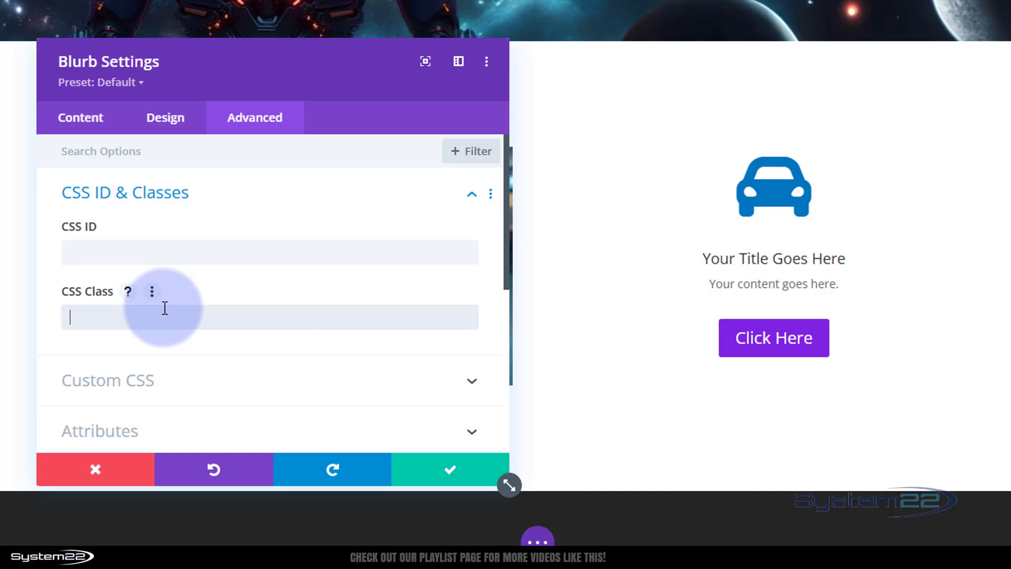
{"action": "key", "text": "ctrl+v"}
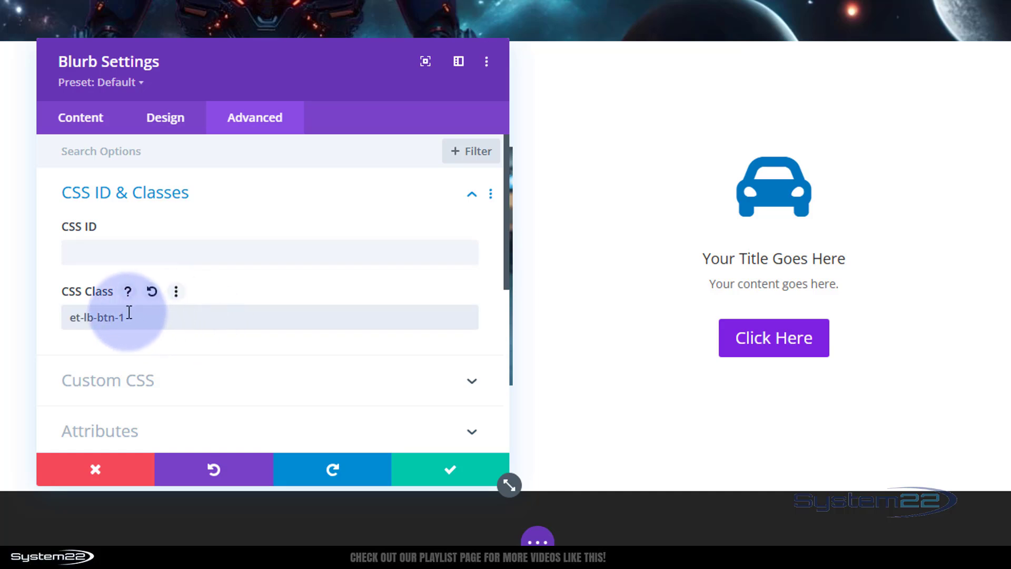
{"action": "double_click", "coordinate": [130, 312]}
{"action": "type", "text": "2"}
{"action": "left_click", "coordinate": [450, 468]}
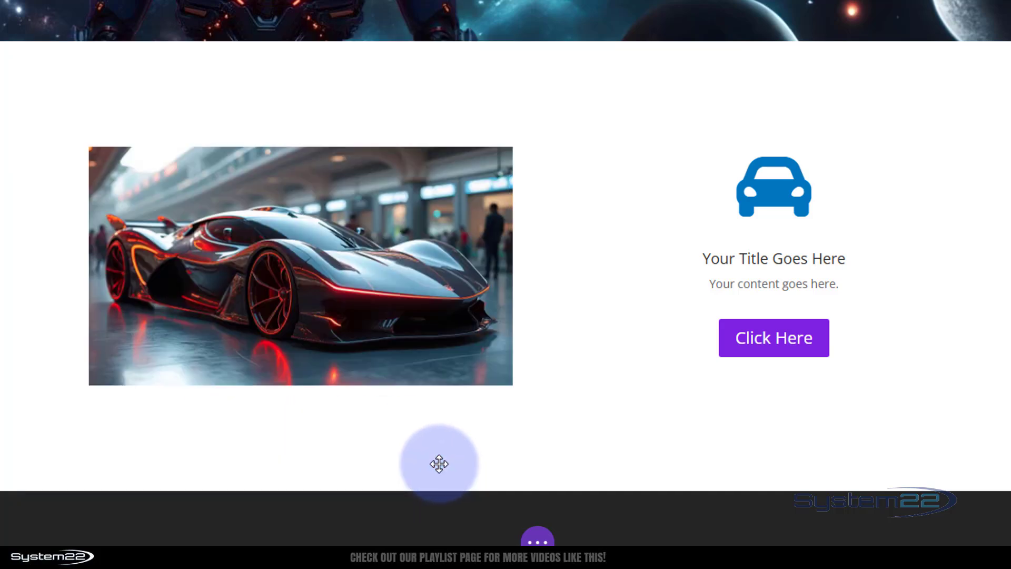
Step: Give the Click Here button below the title blurb the CSS class et-lb-btn-4 and save its settings
{"action": "mouse_move", "coordinate": [770, 359]}
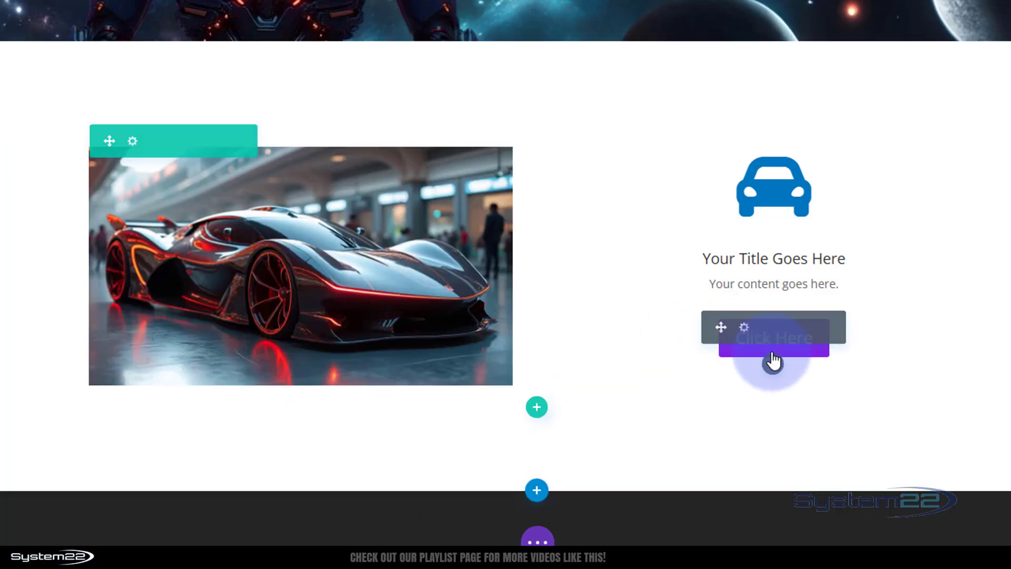
{"action": "left_click", "coordinate": [744, 327]}
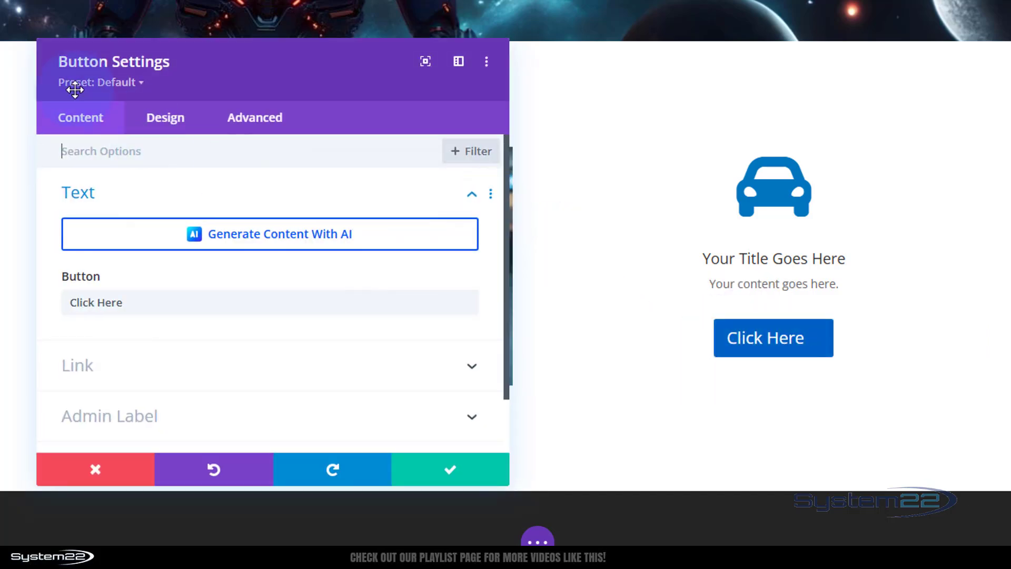
{"action": "left_click", "coordinate": [260, 124]}
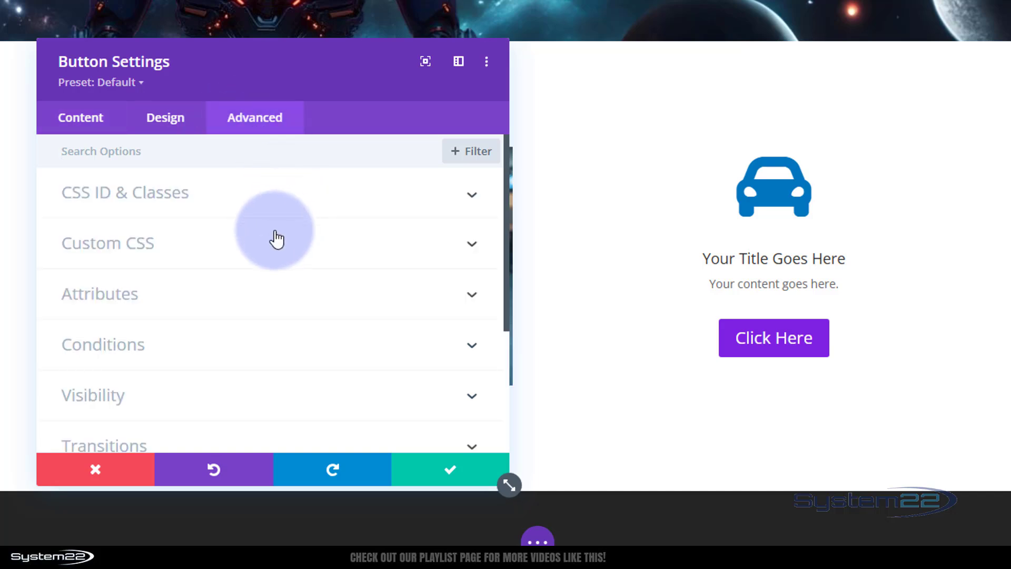
{"action": "left_click", "coordinate": [281, 203]}
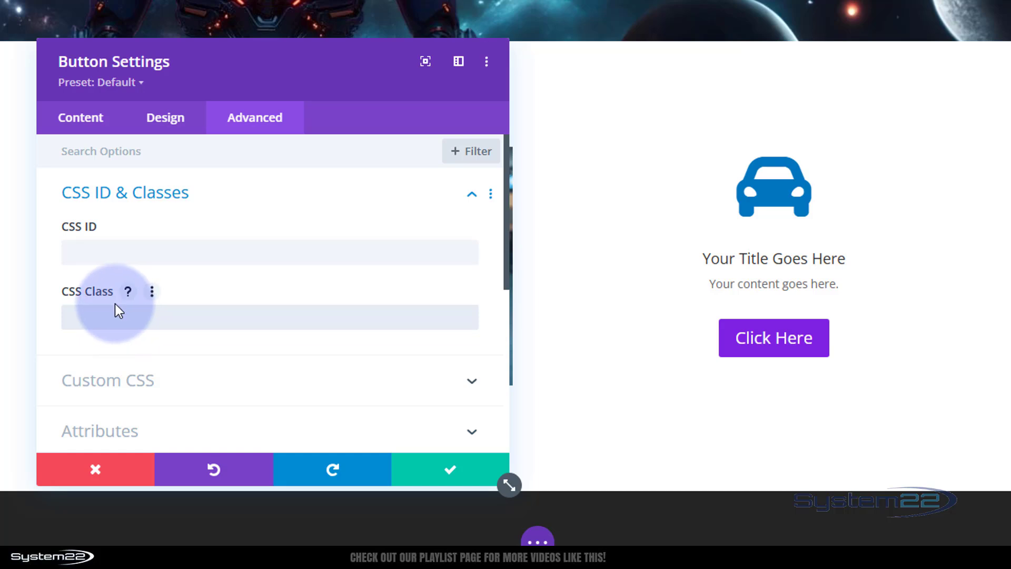
{"action": "type", "text": "et-lb-btn-1"}
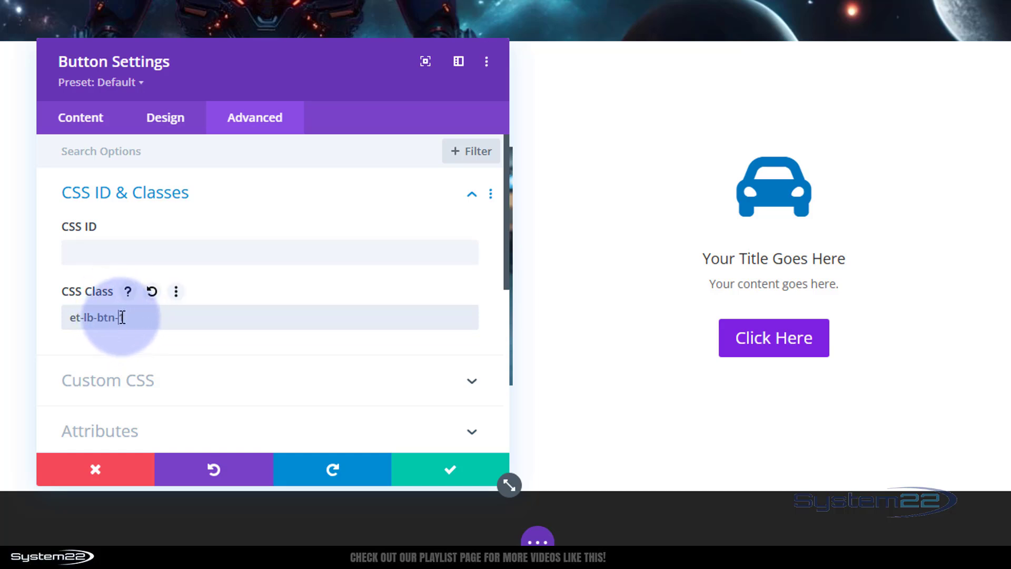
{"action": "left_click_drag", "start_coordinate": [122, 317], "coordinate": [162, 328]}
{"action": "type", "text": "4"}
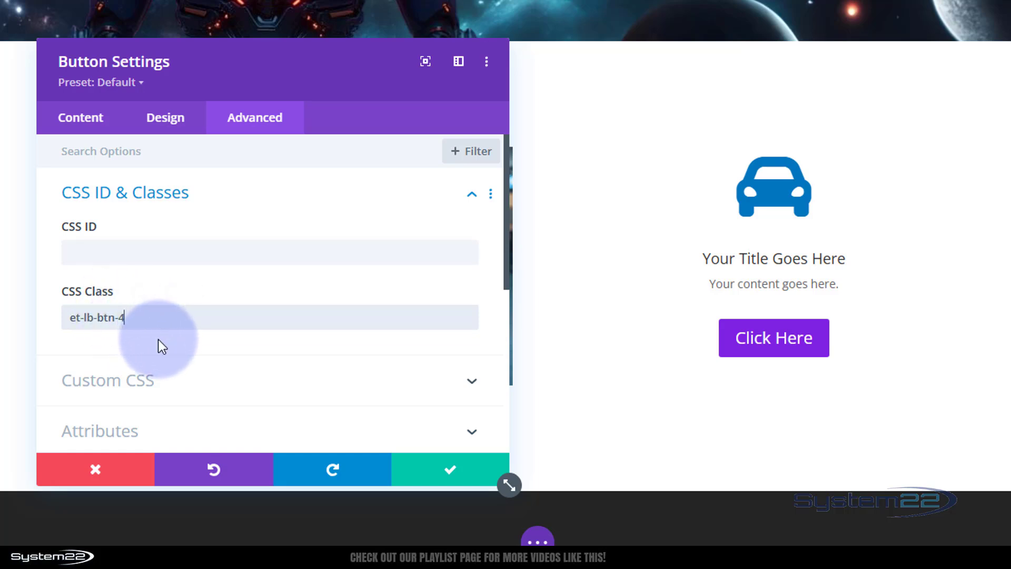
{"action": "left_click", "coordinate": [450, 474]}
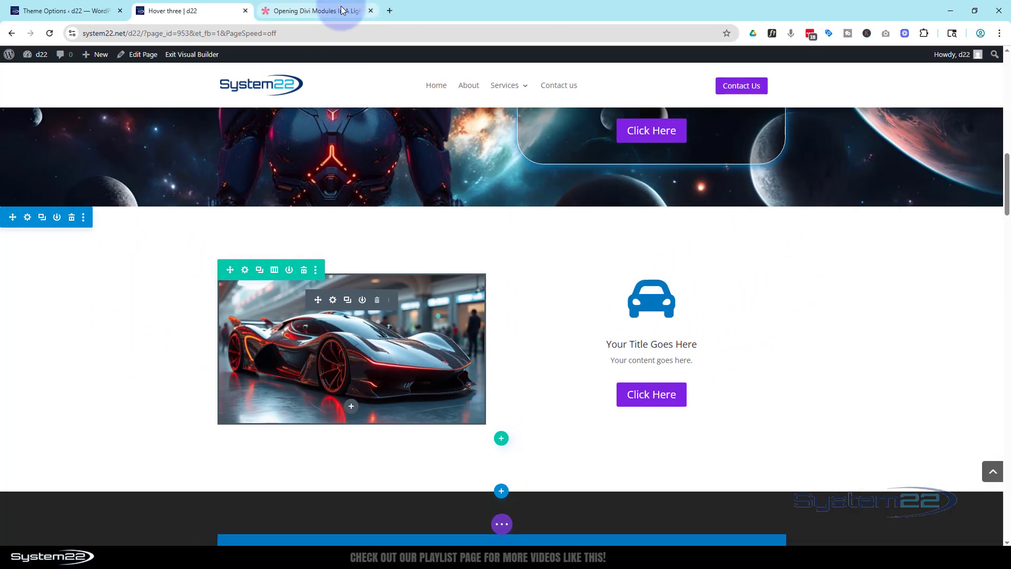
Step: Copy the section class et-lb-content-1 from the lightbox help article and return to the Hover three page
{"action": "left_click", "coordinate": [341, 10]}
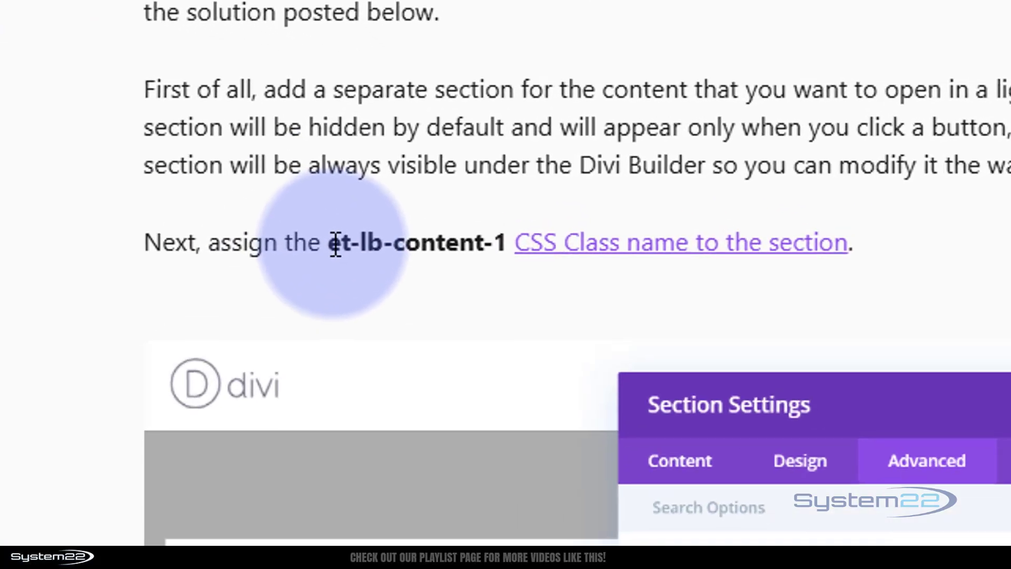
{"action": "left_click_drag", "start_coordinate": [326, 246], "coordinate": [507, 246]}
{"action": "key", "text": "ctrl+c"}
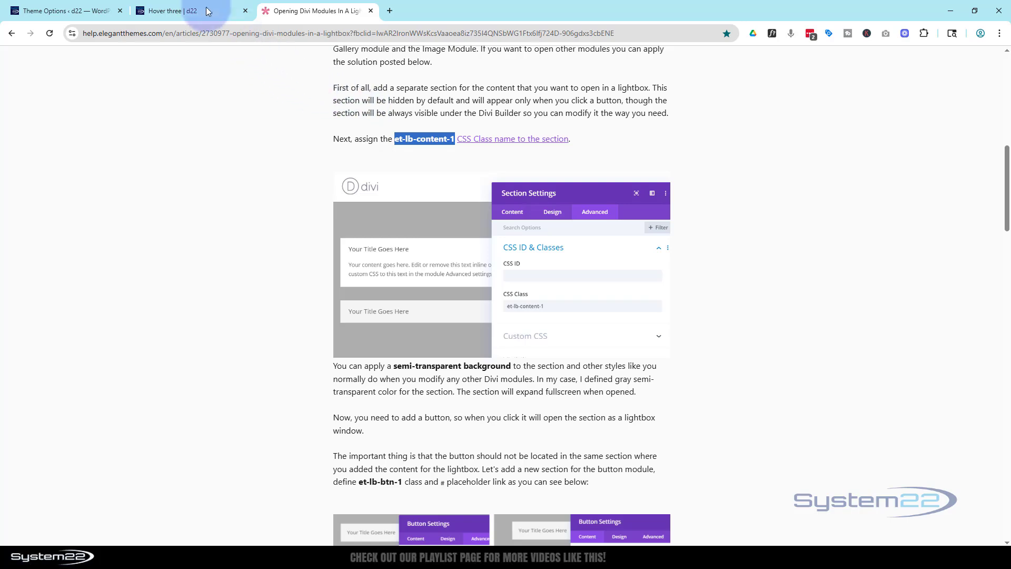
{"action": "left_click", "coordinate": [191, 12]}
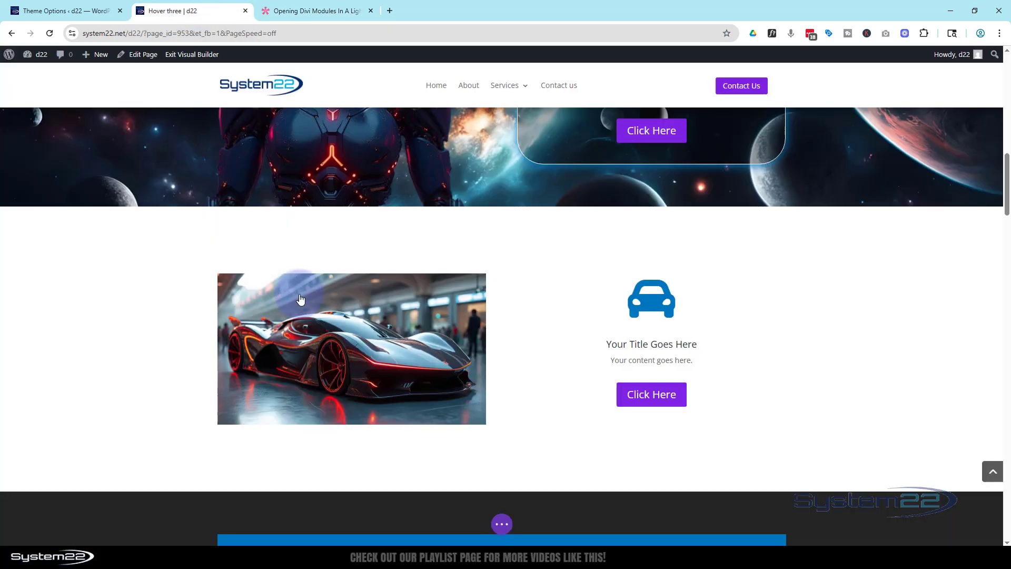
Step: Give the section containing Popup 1 the copied CSS class et-lb-content-1 and save its settings
{"action": "scroll", "coordinate": [353, 233], "scroll_direction": "down", "scroll_amount": 4}
{"action": "scroll", "coordinate": [354, 242], "scroll_direction": "down", "scroll_amount": 1}
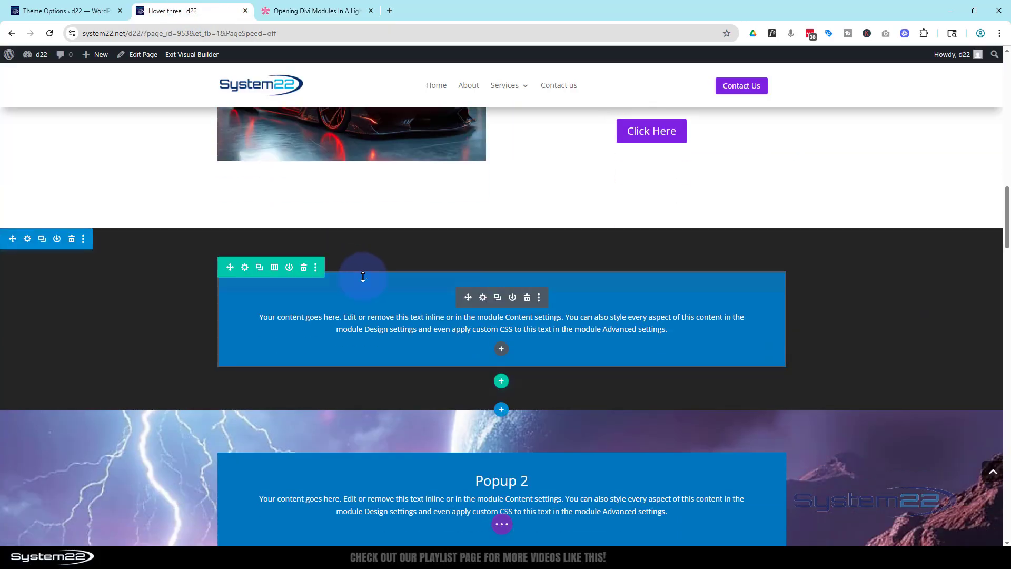
{"action": "left_click", "coordinate": [28, 240]}
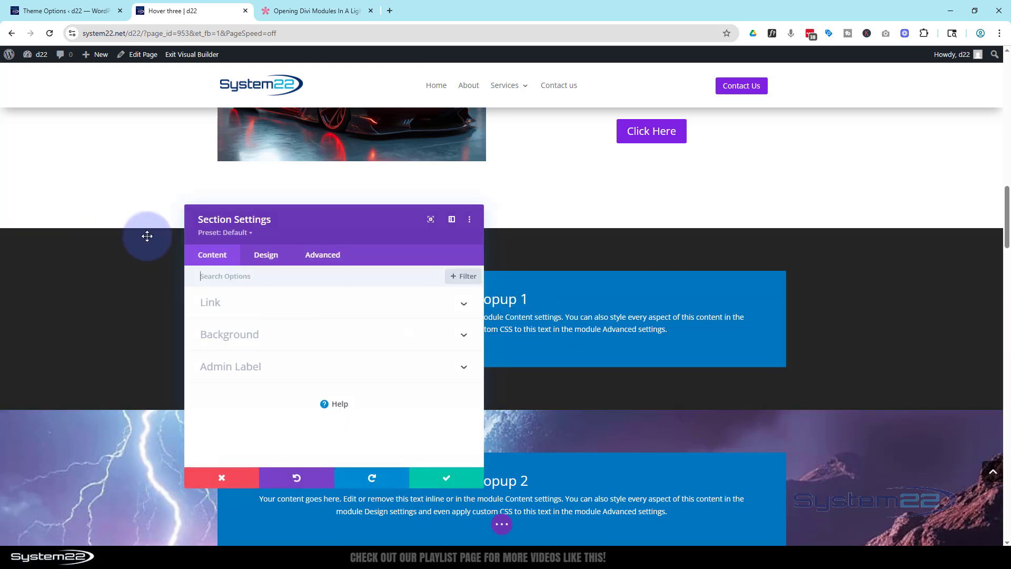
{"action": "left_click", "coordinate": [333, 262]}
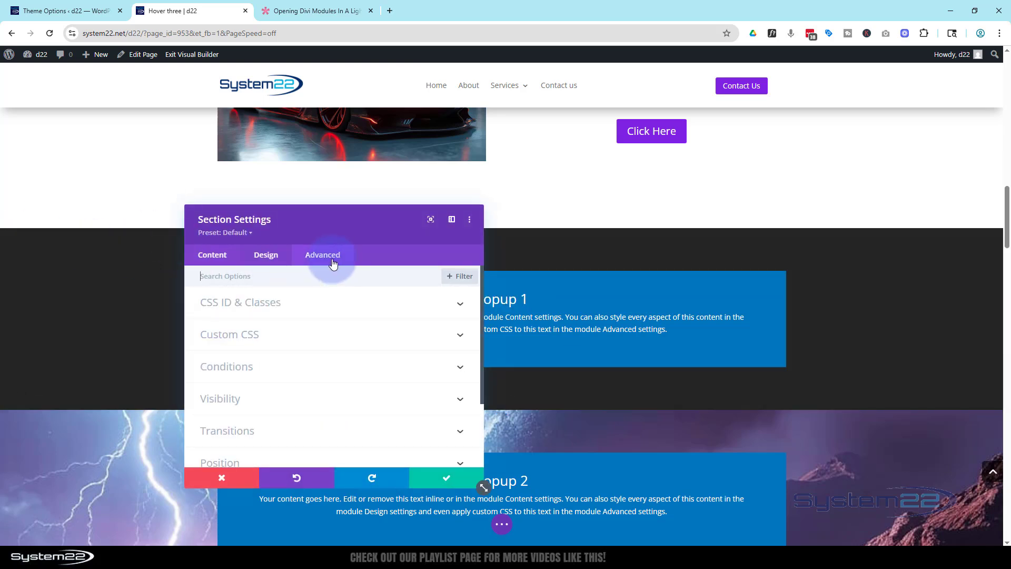
{"action": "left_click", "coordinate": [330, 307]}
{"action": "left_click", "coordinate": [221, 381]}
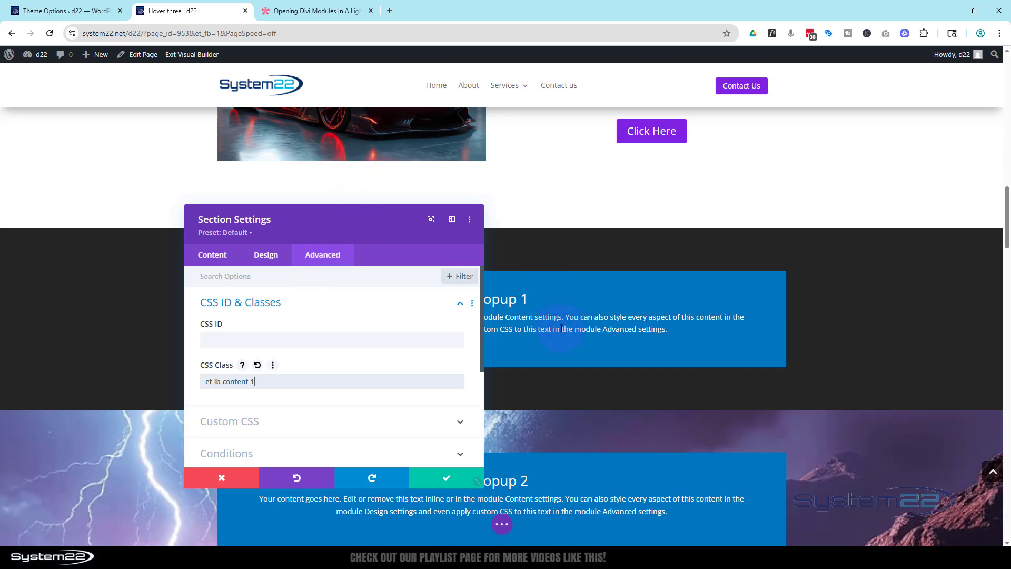
{"action": "left_click", "coordinate": [454, 479]}
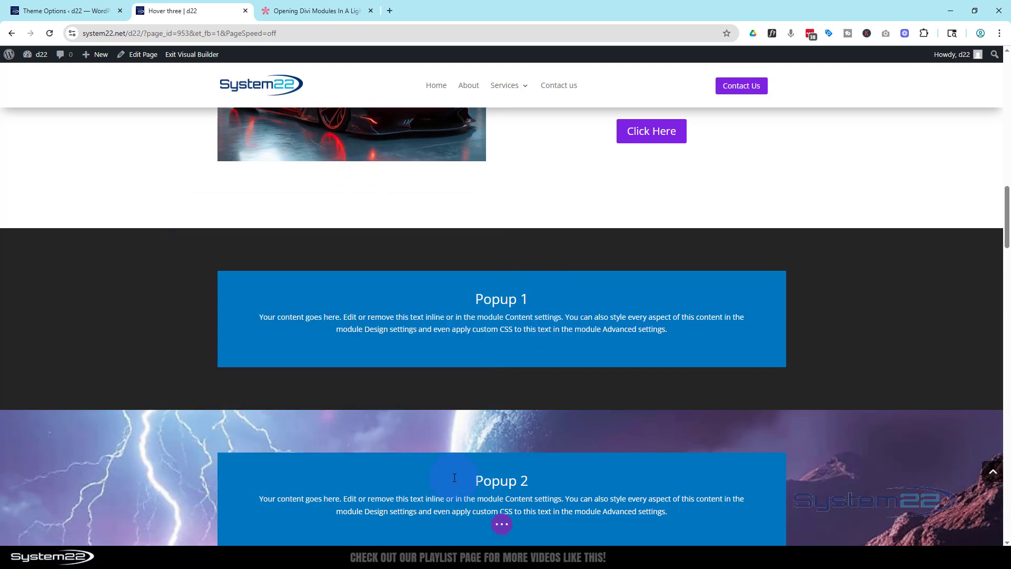
Step: Paste the copied class into the Popup 2 section's CSS class, change it to et-lb-content-2 and save the section
{"action": "scroll", "coordinate": [445, 435], "scroll_direction": "down", "scroll_amount": 3}
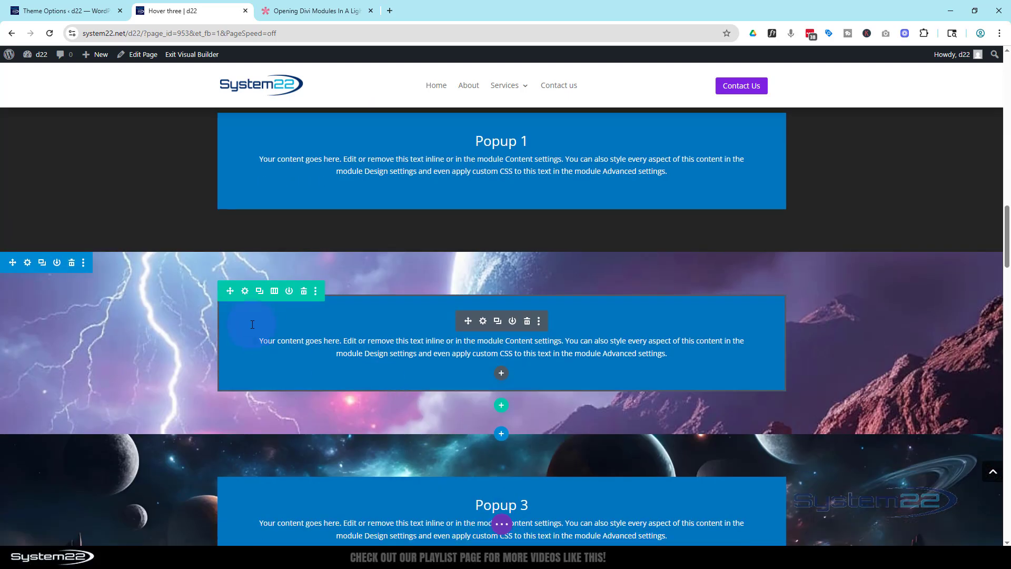
{"action": "left_click", "coordinate": [27, 263]}
{"action": "left_click", "coordinate": [323, 255]}
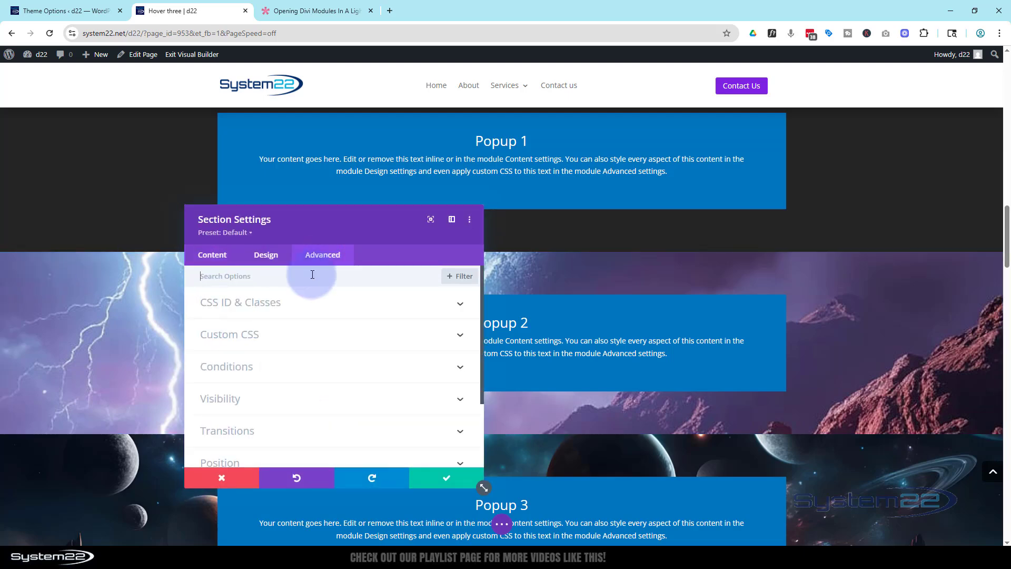
{"action": "left_click", "coordinate": [327, 305]}
{"action": "left_click", "coordinate": [227, 382]}
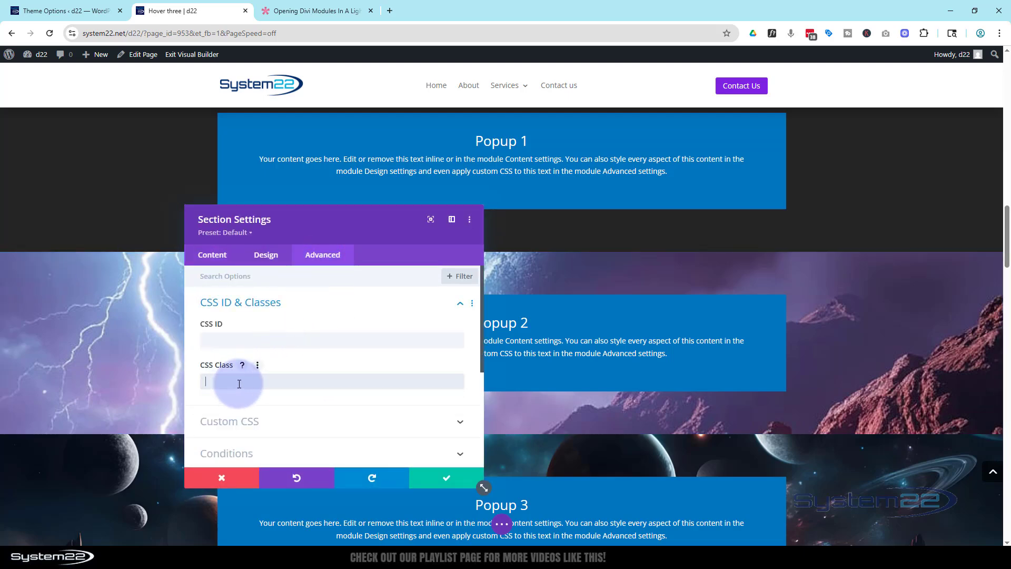
{"action": "key", "text": "ctrl+v"}
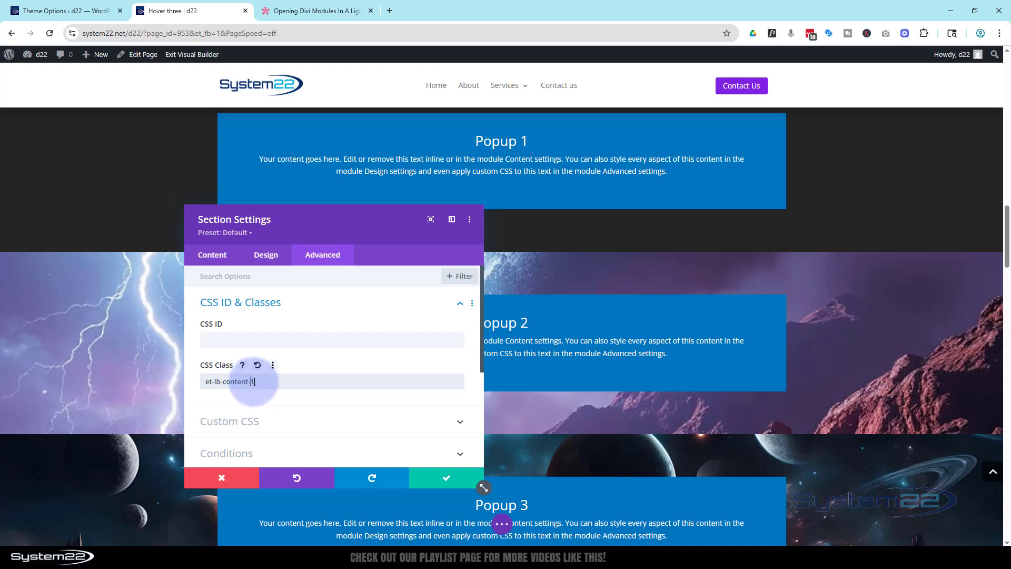
{"action": "type", "text": "2"}
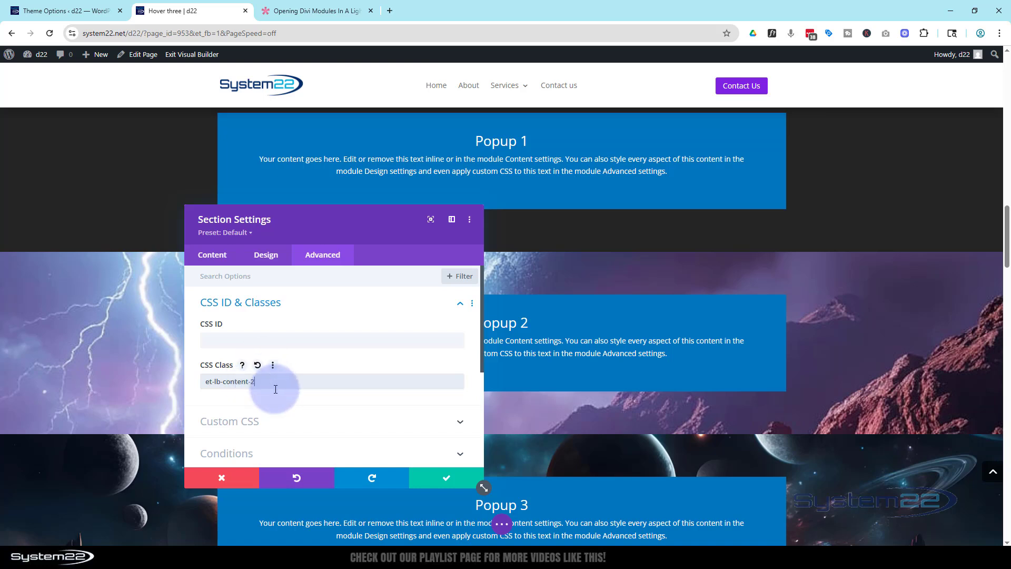
{"action": "left_click", "coordinate": [446, 477]}
Step: Set the CSS class of the section containing Popup 3 to et-lb-content-3 and save its settings
{"action": "scroll", "coordinate": [445, 477], "scroll_direction": "down", "scroll_amount": 3}
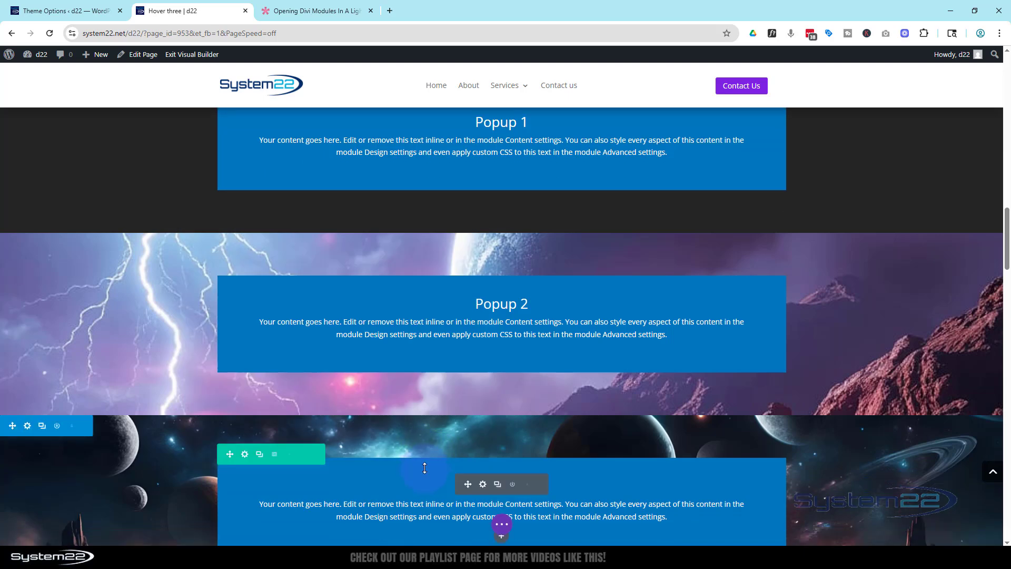
{"action": "left_click", "coordinate": [27, 288]}
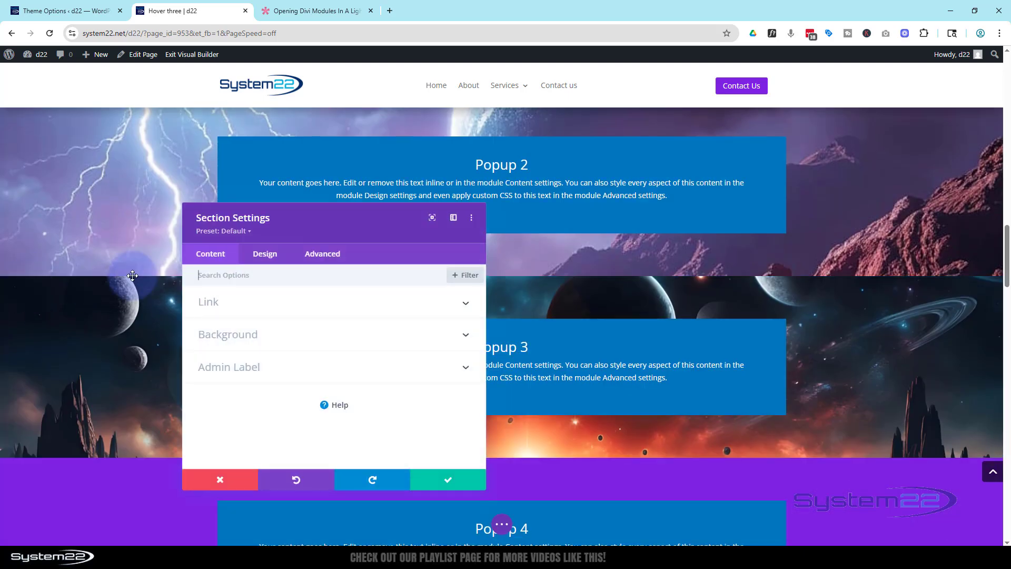
{"action": "left_click", "coordinate": [334, 258]}
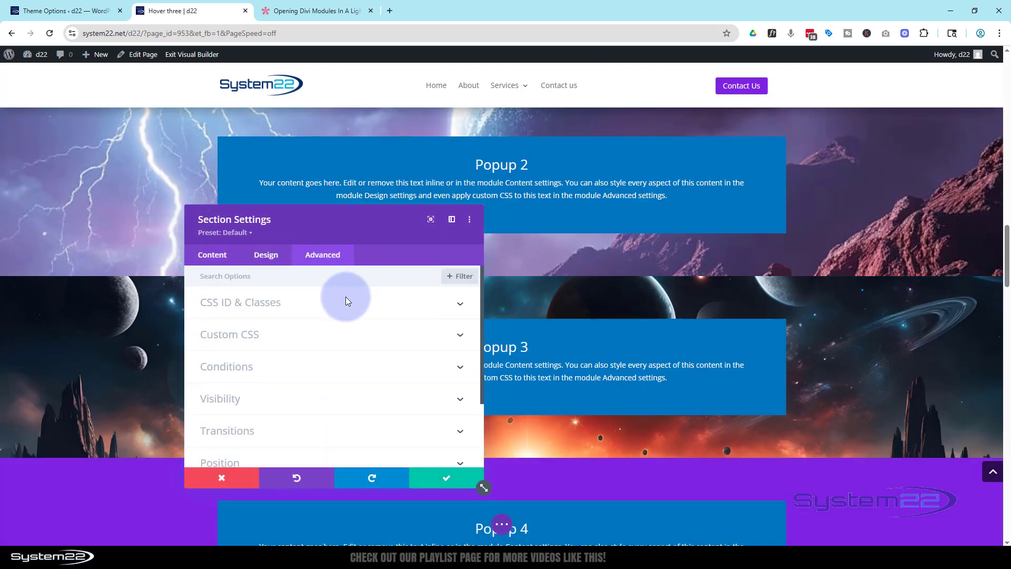
{"action": "left_click", "coordinate": [345, 303]}
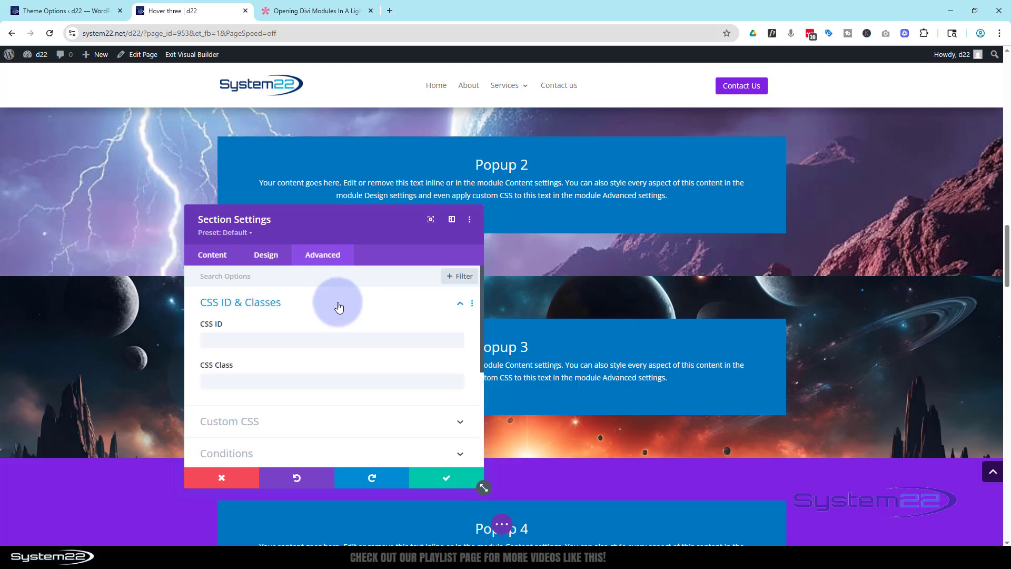
{"action": "left_click", "coordinate": [226, 382]}
{"action": "key", "text": "ctrl+v"}
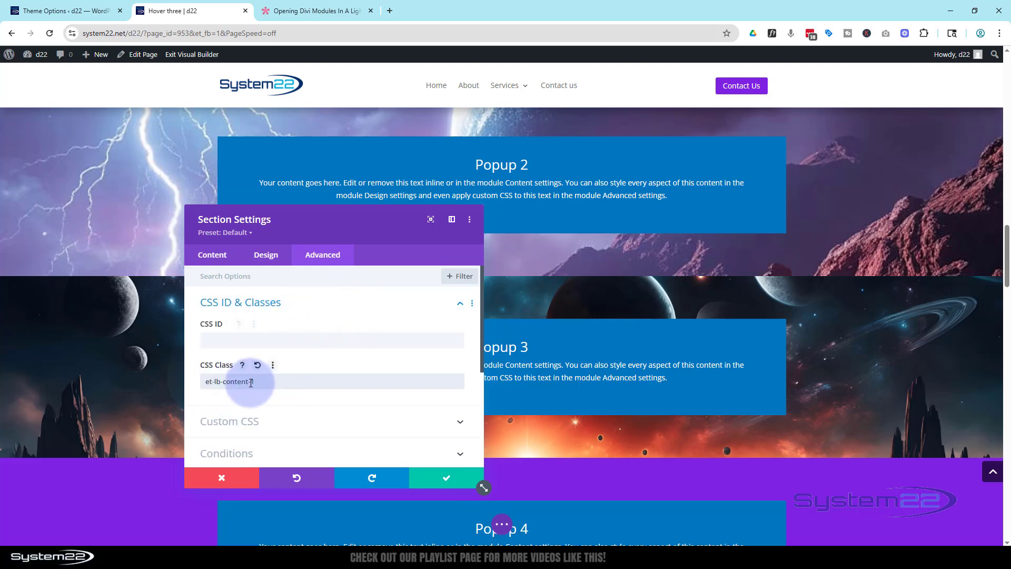
{"action": "type", "text": "3"}
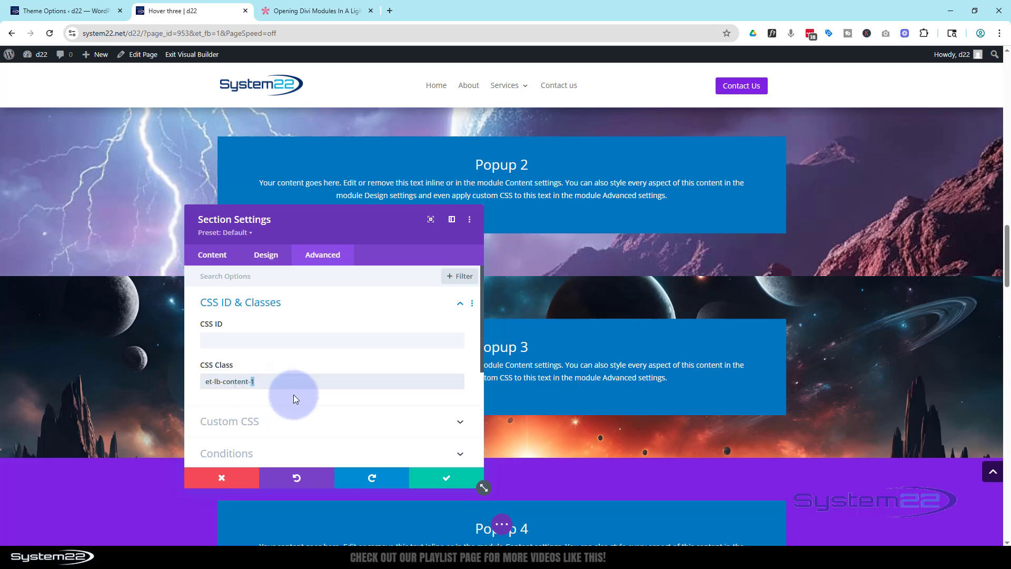
{"action": "left_click", "coordinate": [433, 483]}
Step: Assign the CSS class et-lb-content-4 to the purple Popup 4 section and save its settings
{"action": "scroll", "coordinate": [419, 435], "scroll_direction": "down", "scroll_amount": 4}
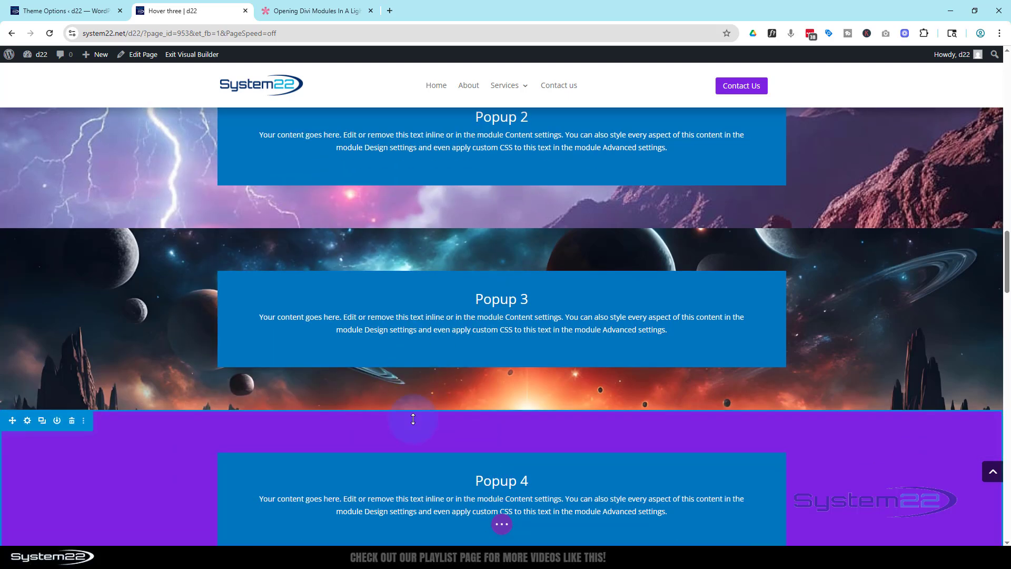
{"action": "left_click", "coordinate": [27, 258]}
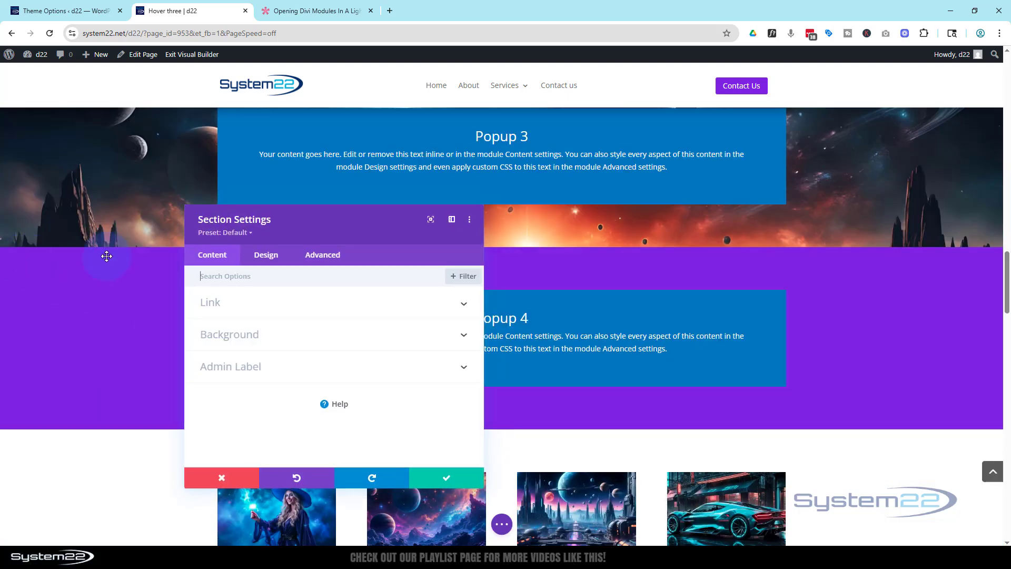
{"action": "left_click", "coordinate": [323, 255]}
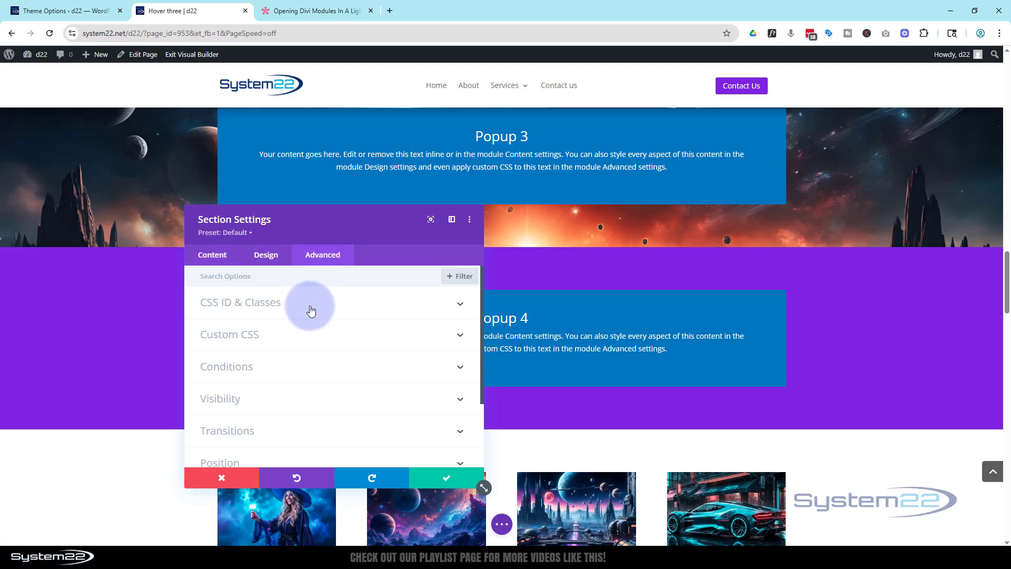
{"action": "left_click", "coordinate": [321, 296]}
{"action": "left_click", "coordinate": [215, 380]}
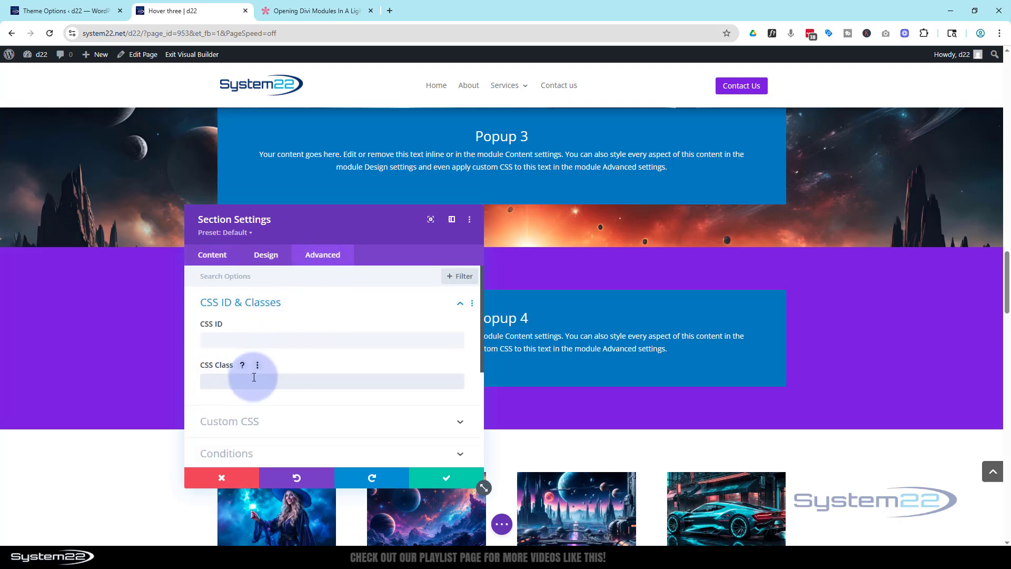
{"action": "type", "text": "et-lb-content-"}
{"action": "type", "text": "4"}
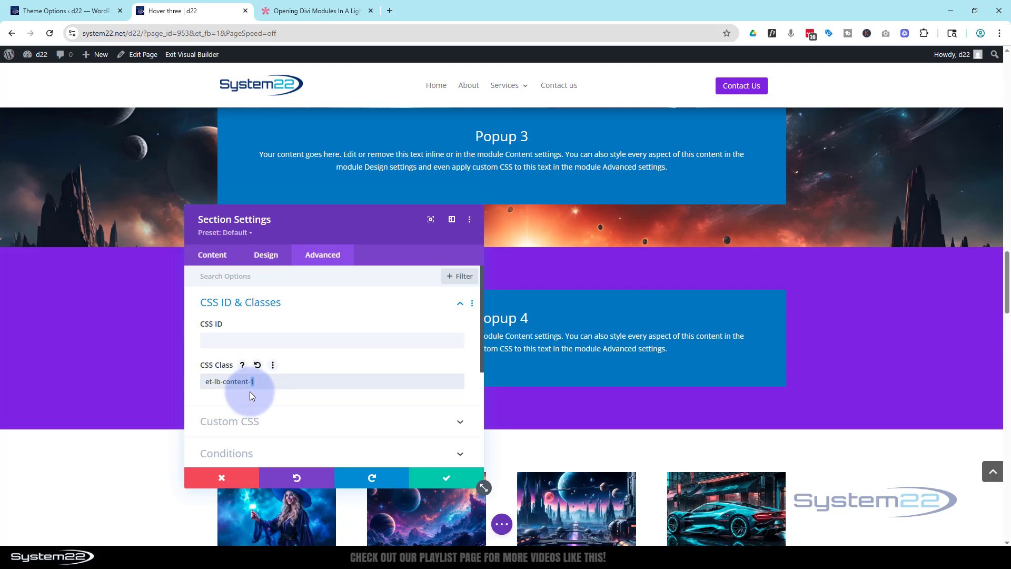
{"action": "left_click", "coordinate": [455, 481]}
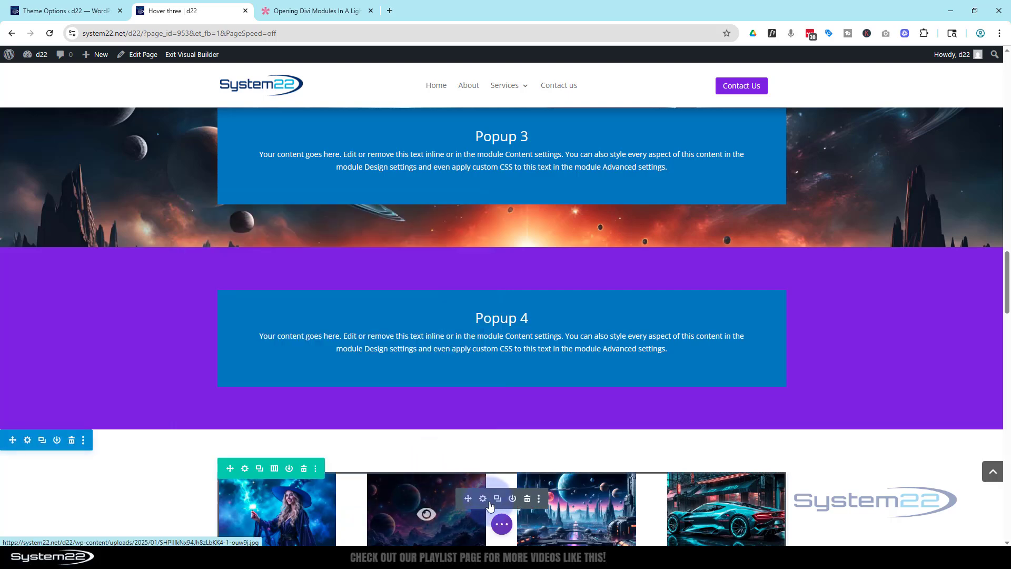
Step: Save the page, exit the Visual Builder and bring the car card into view on the front end
{"action": "left_click", "coordinate": [504, 526]}
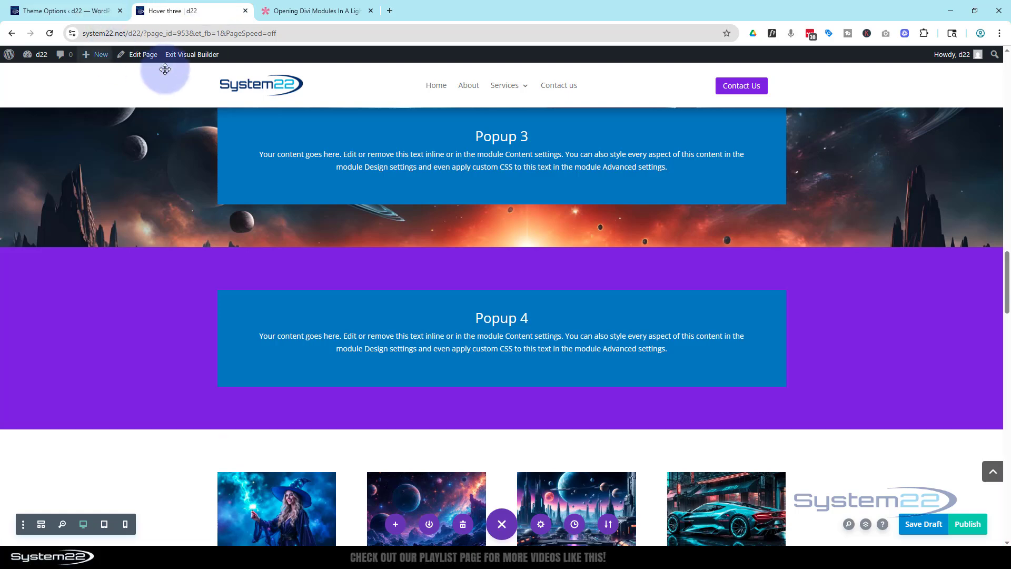
{"action": "left_click", "coordinate": [180, 53]}
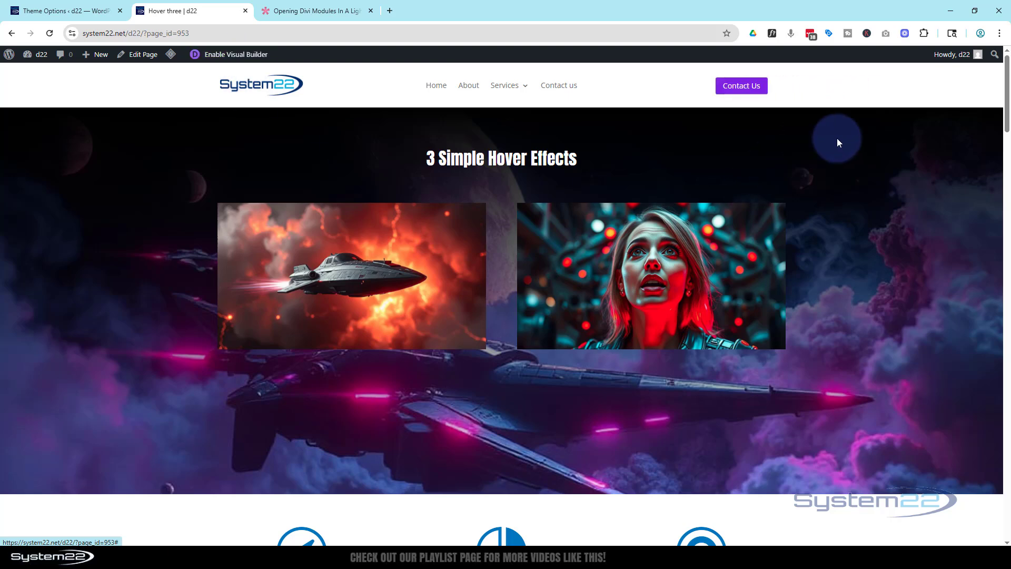
{"action": "left_click_drag", "start_coordinate": [1008, 116], "coordinate": [1008, 263]}
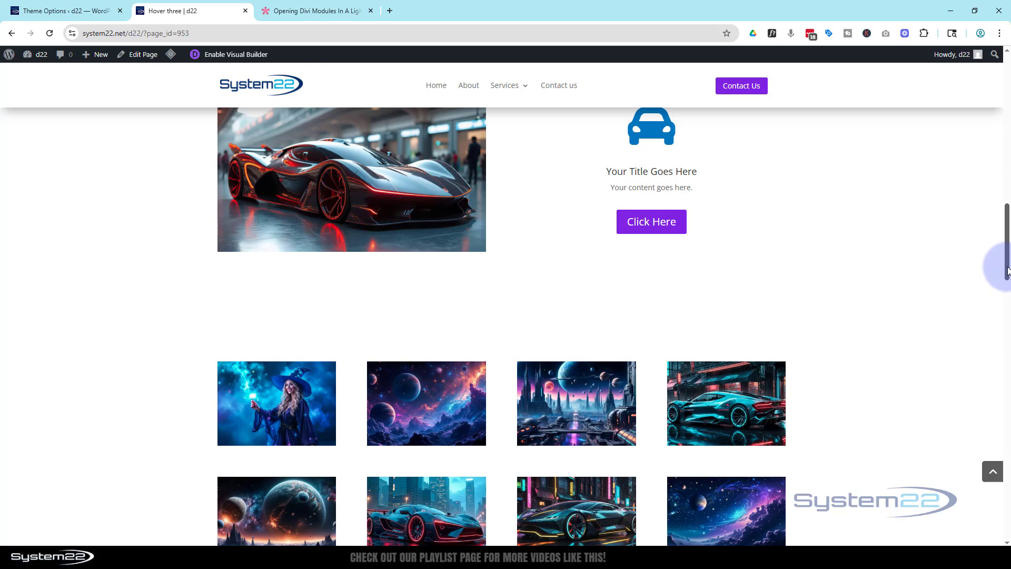
{"action": "left_click_drag", "start_coordinate": [1008, 271], "coordinate": [1008, 232]}
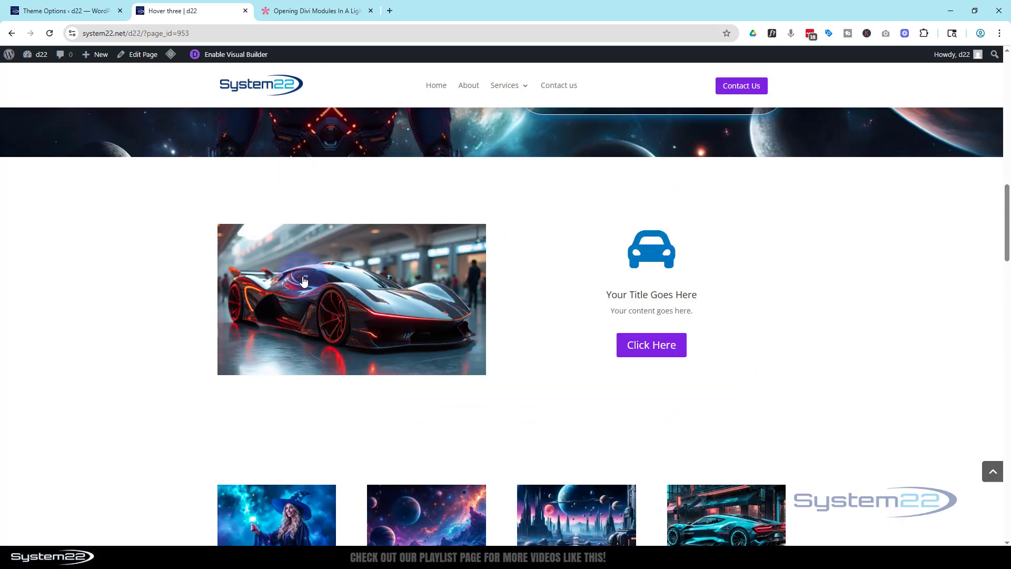
Step: Test the popups opened by the red-lit car image and the blue car icon, closing each one
{"action": "left_click", "coordinate": [309, 298]}
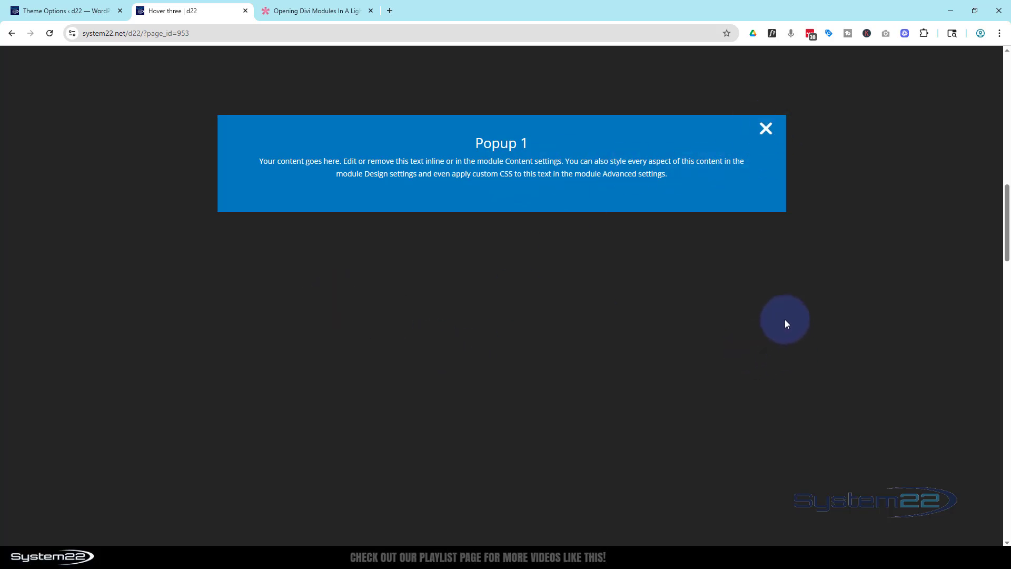
{"action": "left_click", "coordinate": [767, 131]}
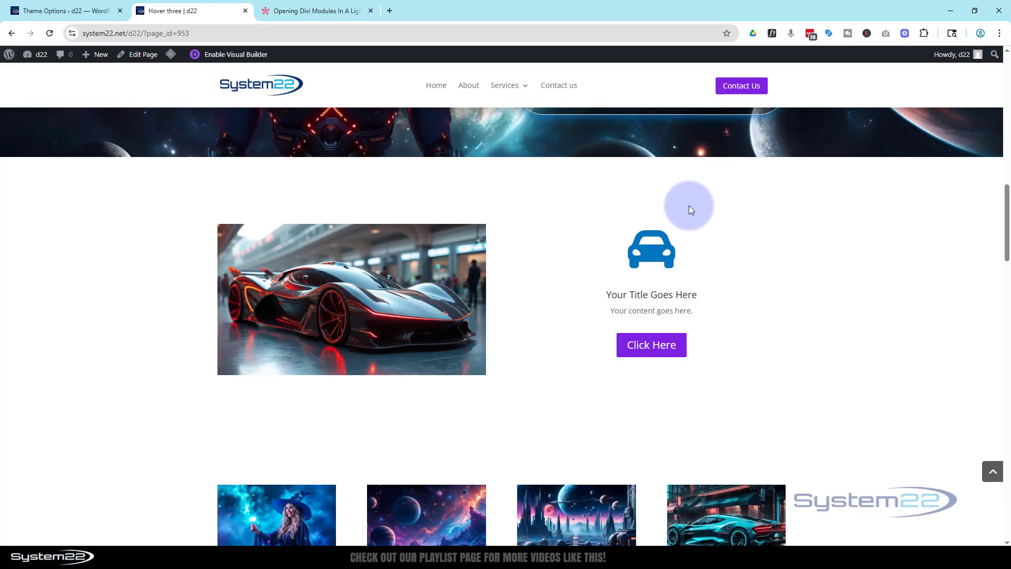
{"action": "left_click", "coordinate": [655, 254]}
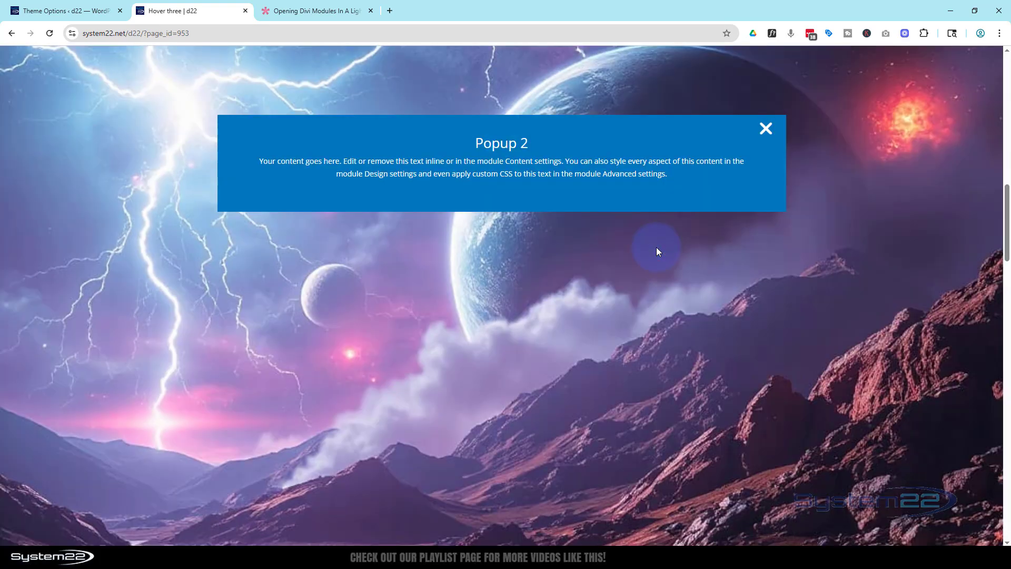
{"action": "left_click", "coordinate": [766, 131]}
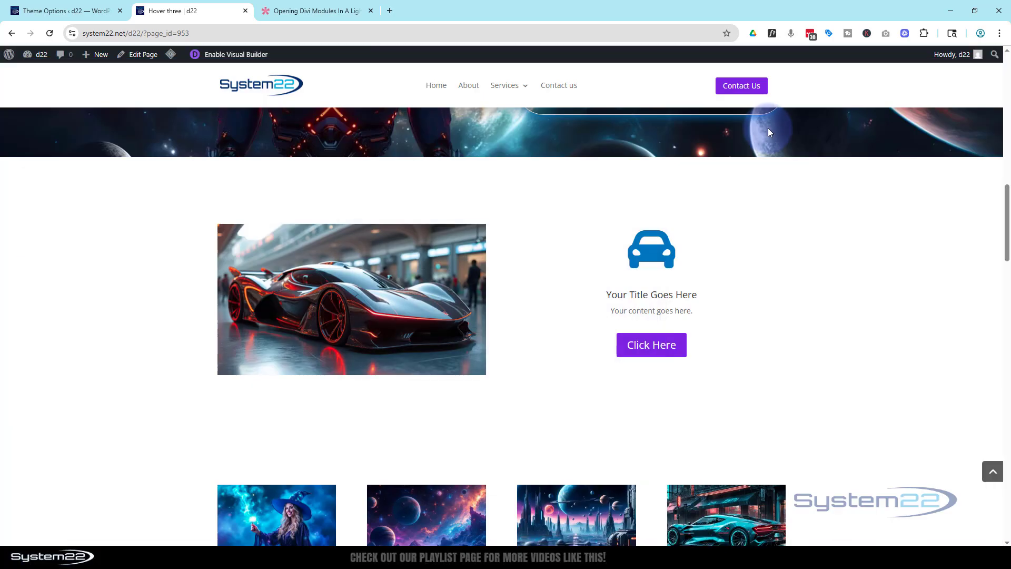
Step: Test and close the popups of the title blurb and the Click Here button below it, and reopen the car image's popup
{"action": "left_click", "coordinate": [646, 302]}
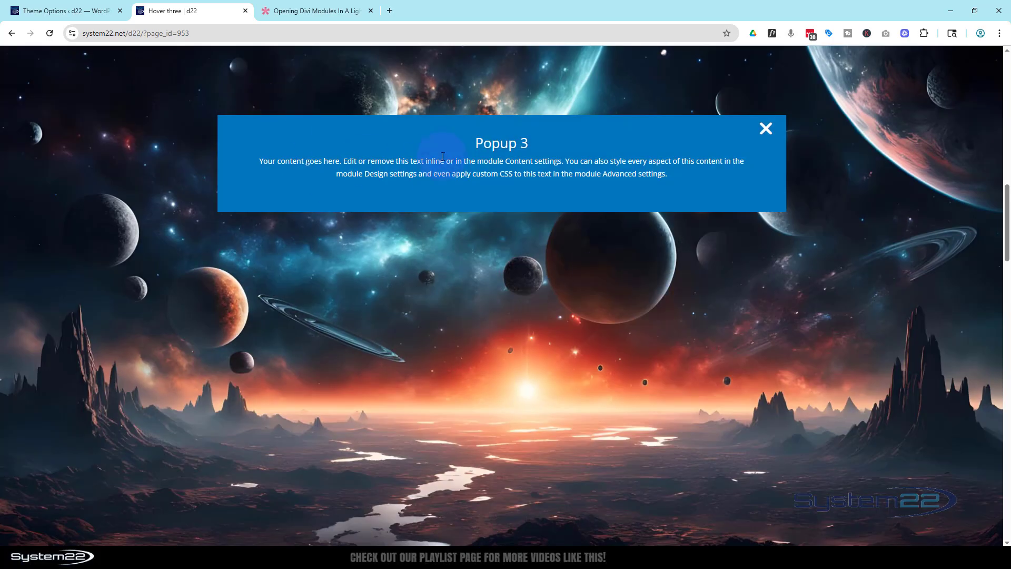
{"action": "left_click", "coordinate": [767, 131]}
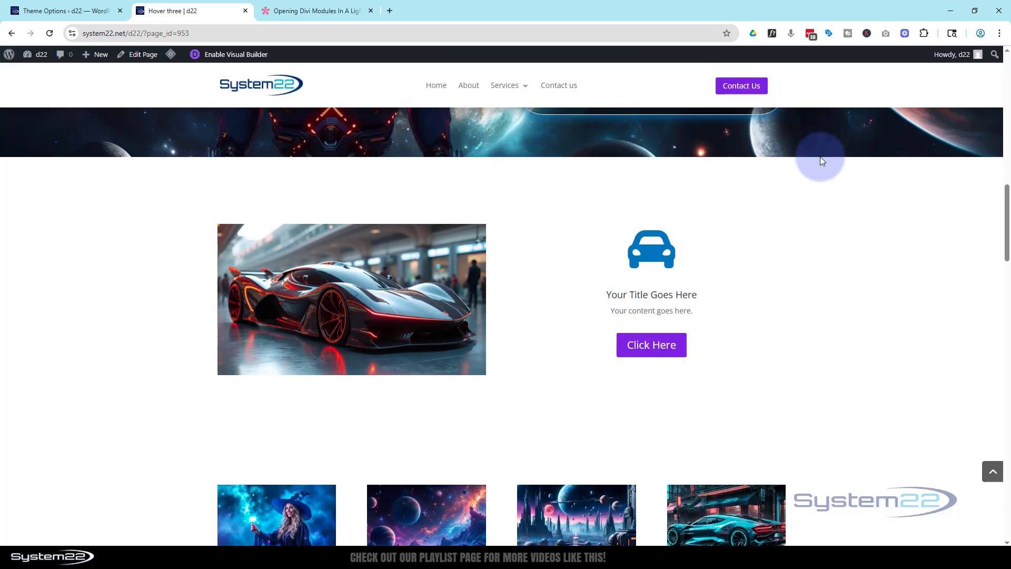
{"action": "left_click", "coordinate": [655, 346]}
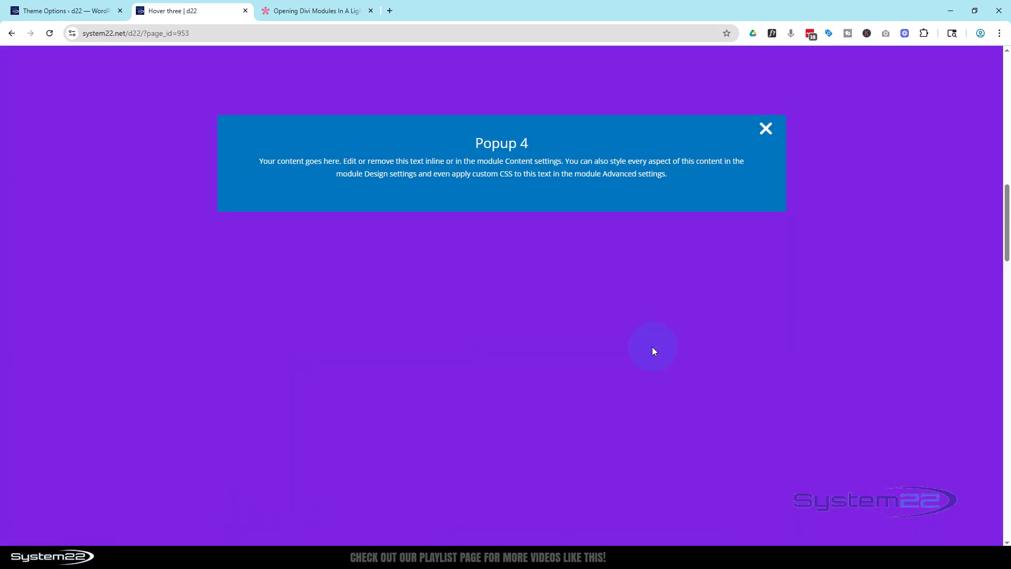
{"action": "left_click", "coordinate": [767, 131]}
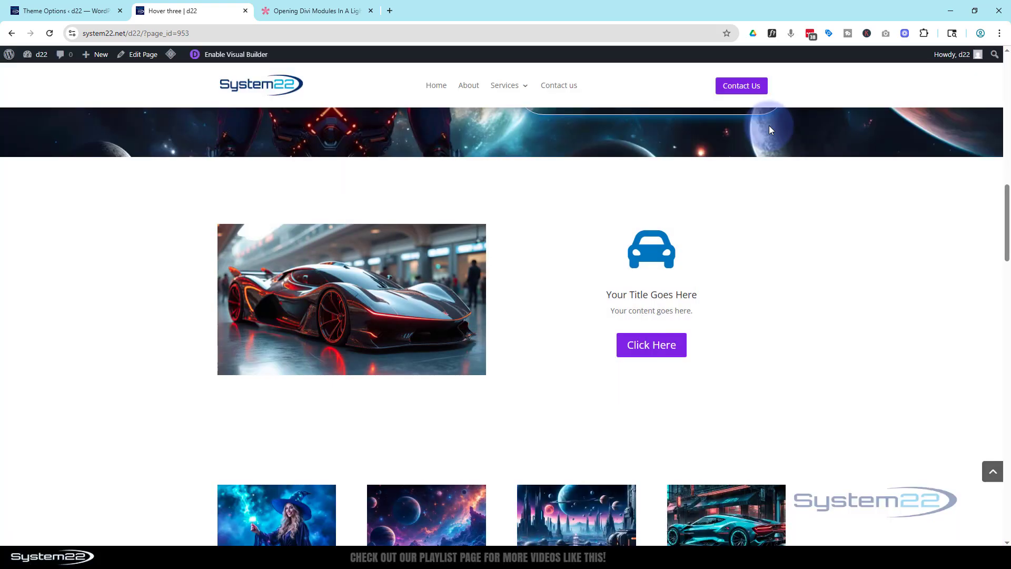
{"action": "left_click", "coordinate": [324, 314]}
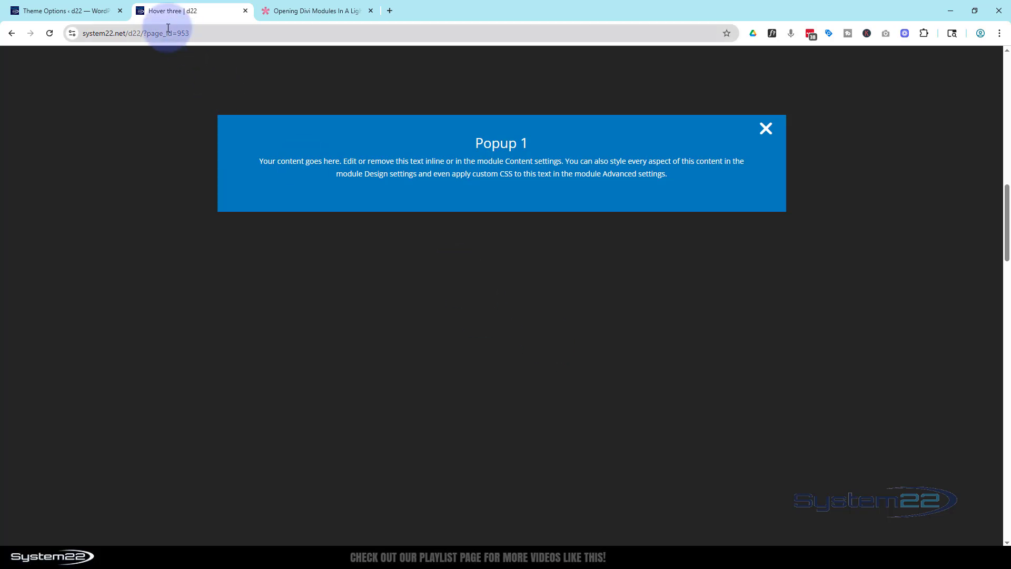
Step: Close the Popup 1 lightbox, enable the Visual Builder and bring the popup sections into view
{"action": "left_click", "coordinate": [767, 129]}
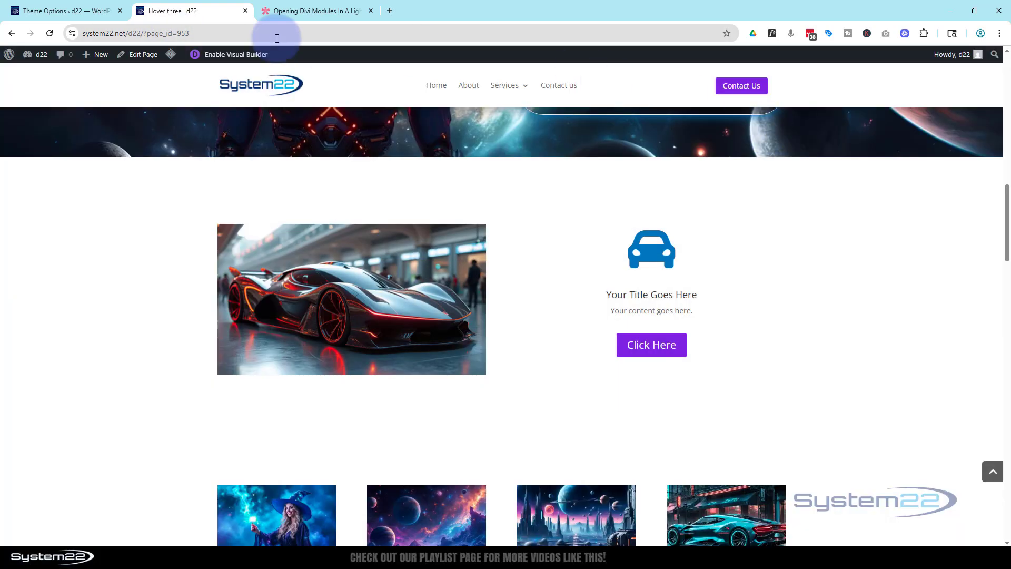
{"action": "left_click", "coordinate": [243, 59]}
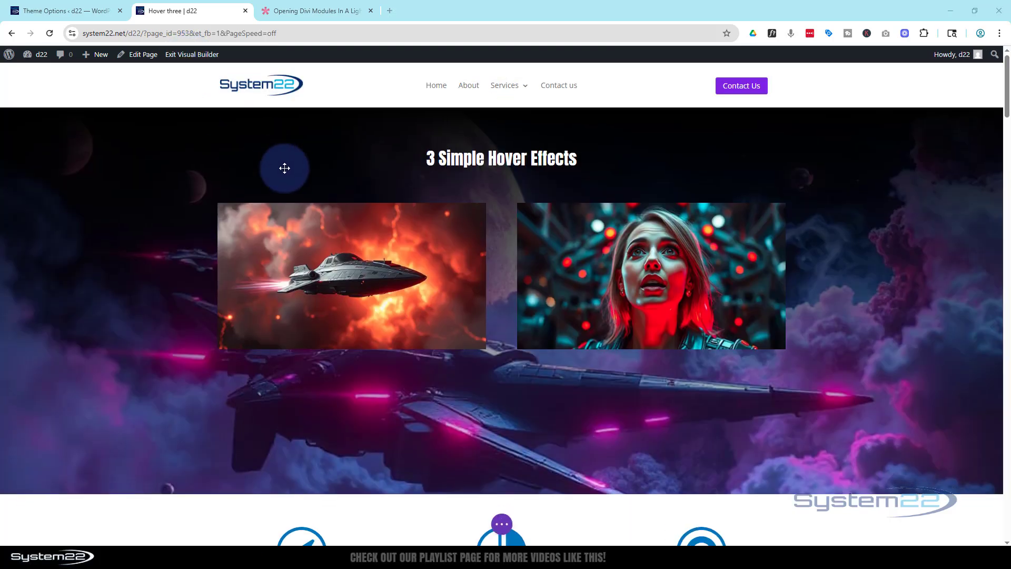
{"action": "scroll", "coordinate": [283, 192], "scroll_direction": "down", "scroll_amount": 5}
{"action": "scroll", "coordinate": [285, 192], "scroll_direction": "down", "scroll_amount": 15}
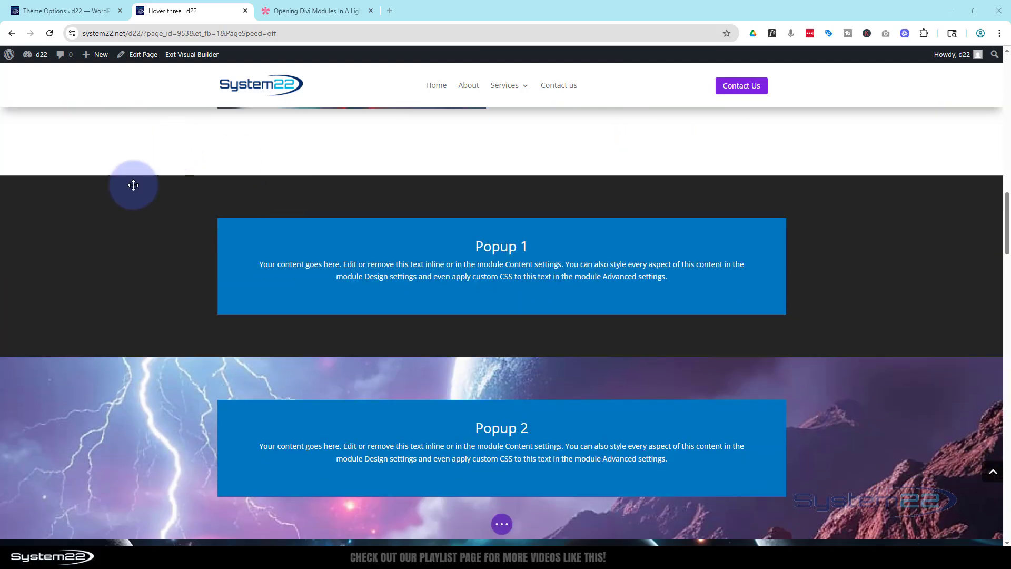
Step: Set the height of the dark Popup 1 section to 100vh in its sizing options
{"action": "mouse_move", "coordinate": [131, 232]}
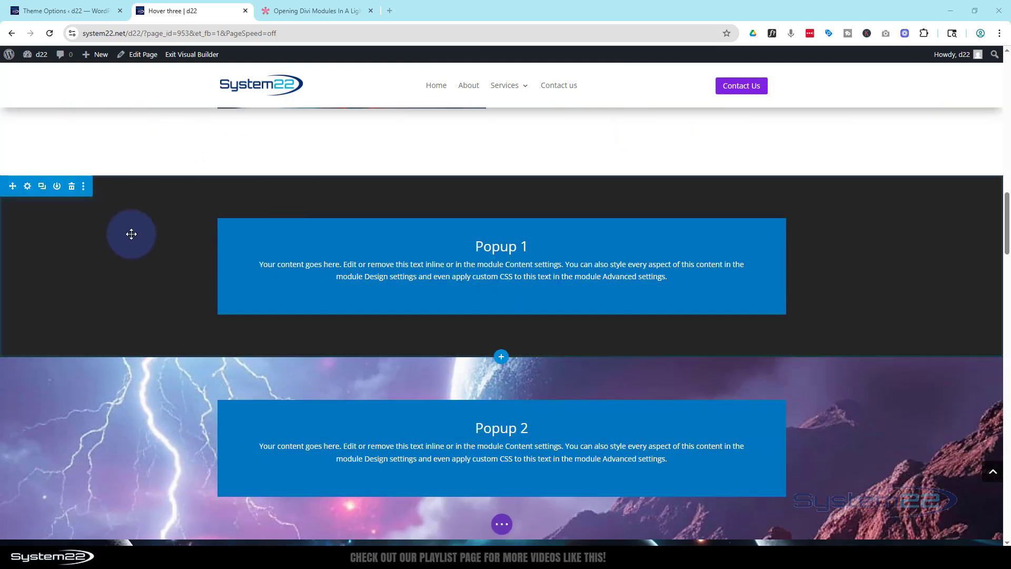
{"action": "left_click", "coordinate": [27, 187]}
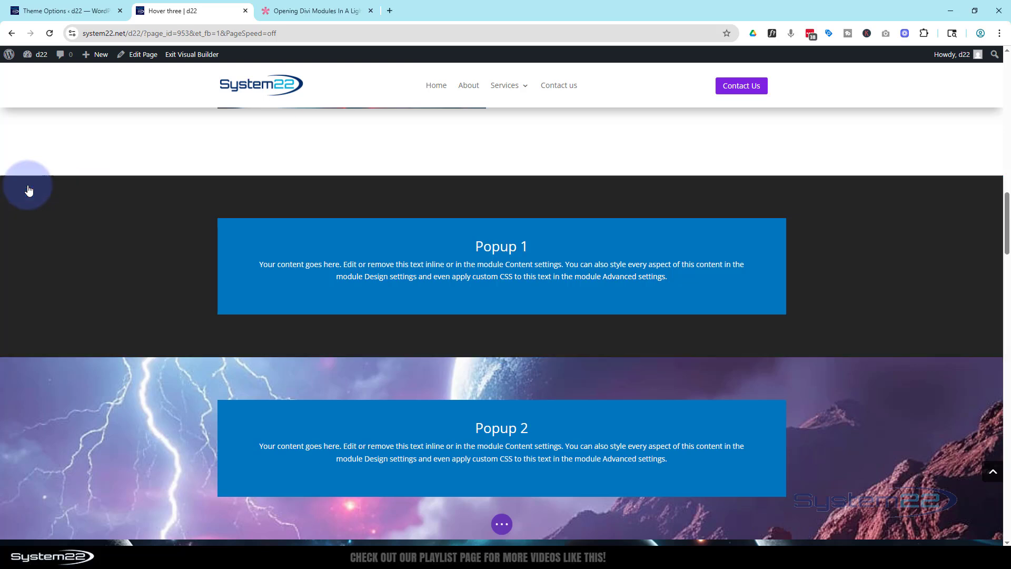
{"action": "left_click", "coordinate": [281, 258]}
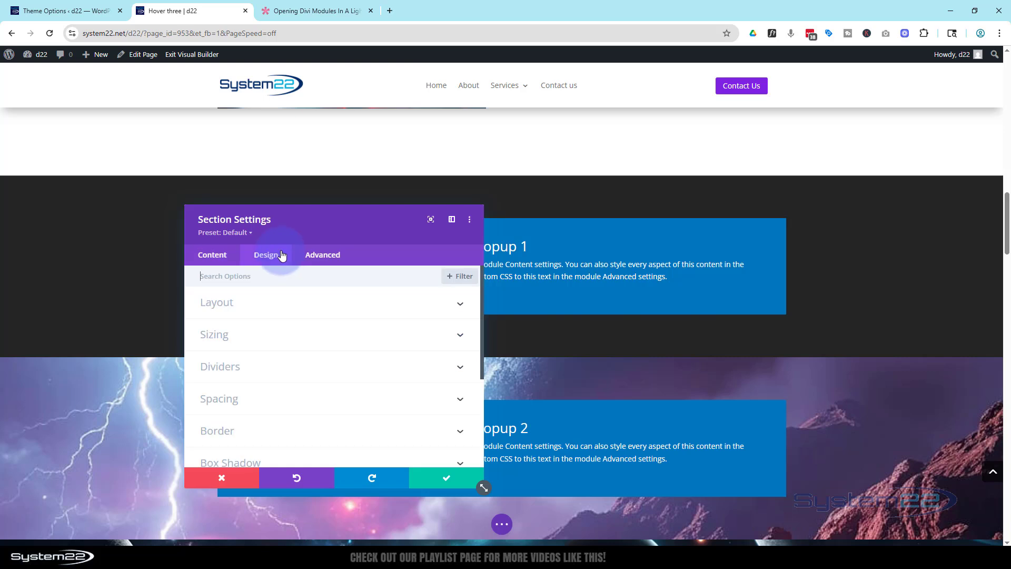
{"action": "scroll", "coordinate": [316, 337], "scroll_direction": "down", "scroll_amount": 2}
{"action": "left_click", "coordinate": [329, 285]}
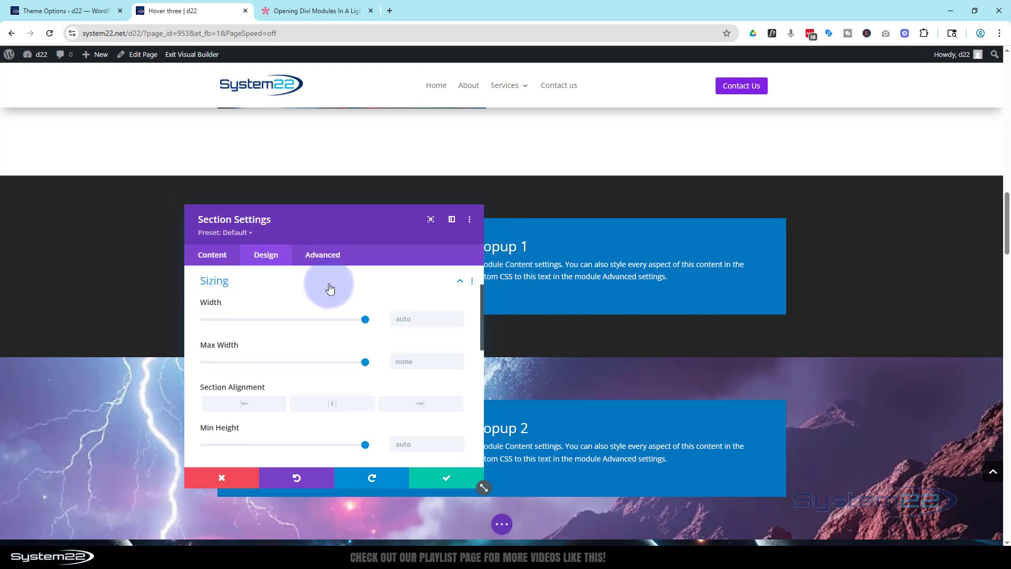
{"action": "scroll", "coordinate": [327, 388], "scroll_direction": "down", "scroll_amount": 1}
{"action": "left_click", "coordinate": [410, 383]}
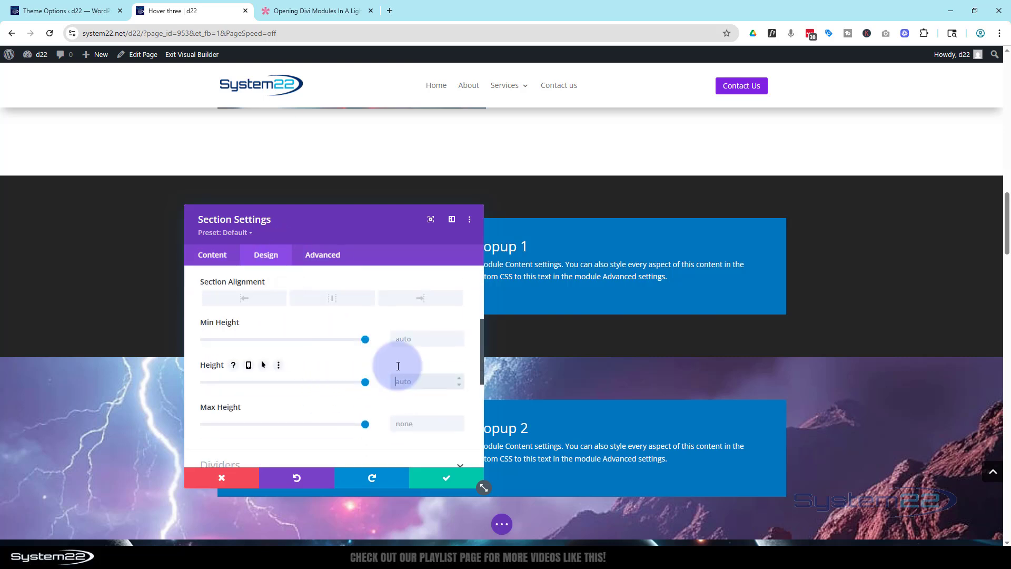
{"action": "type", "text": "100vh"}
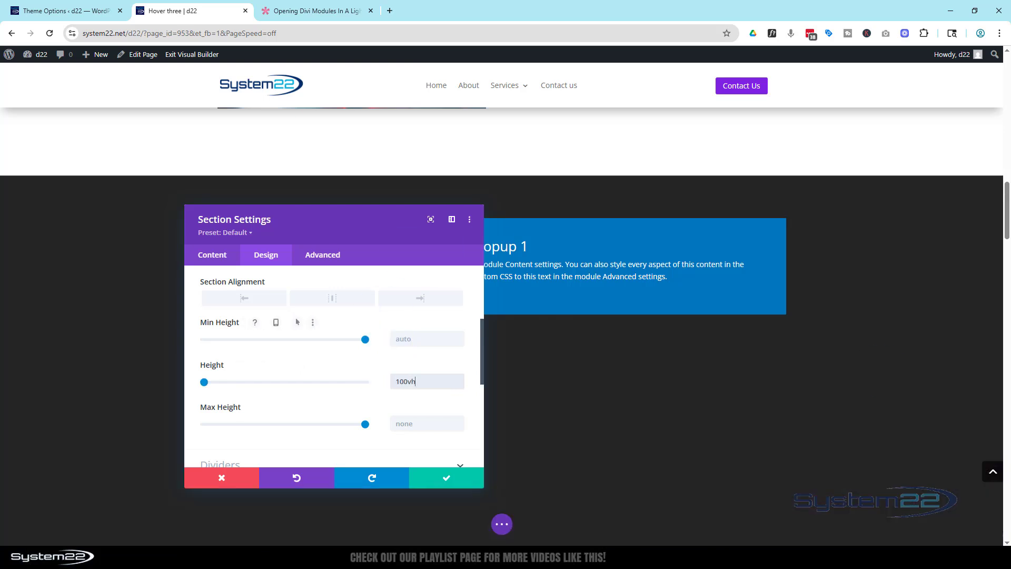
{"action": "scroll", "coordinate": [947, 267], "scroll_direction": "down", "scroll_amount": 4}
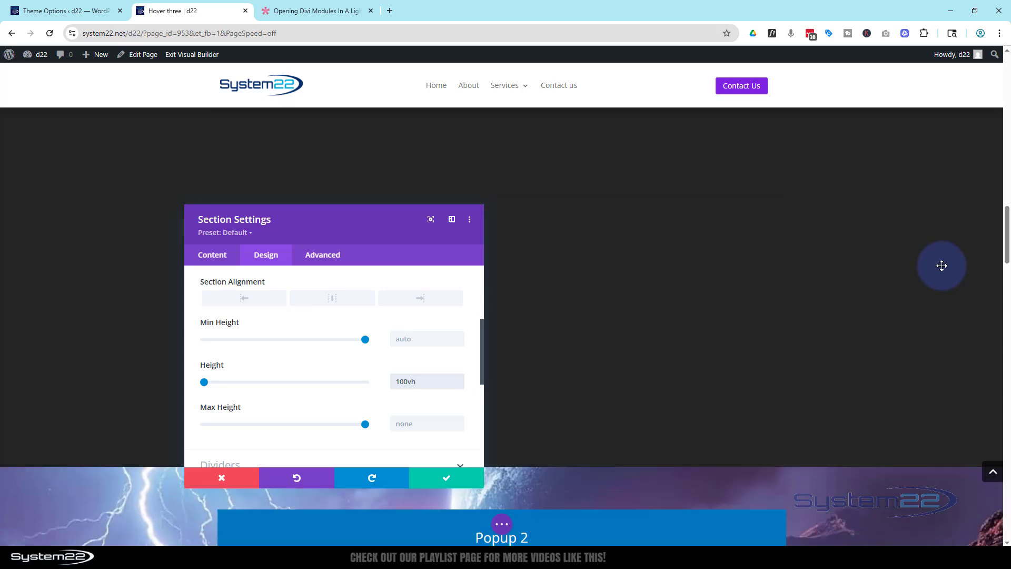
{"action": "scroll", "coordinate": [942, 265], "scroll_direction": "up", "scroll_amount": 2}
{"action": "scroll", "coordinate": [942, 265], "scroll_direction": "up", "scroll_amount": 1}
{"action": "scroll", "coordinate": [942, 265], "scroll_direction": "up", "scroll_amount": 1}
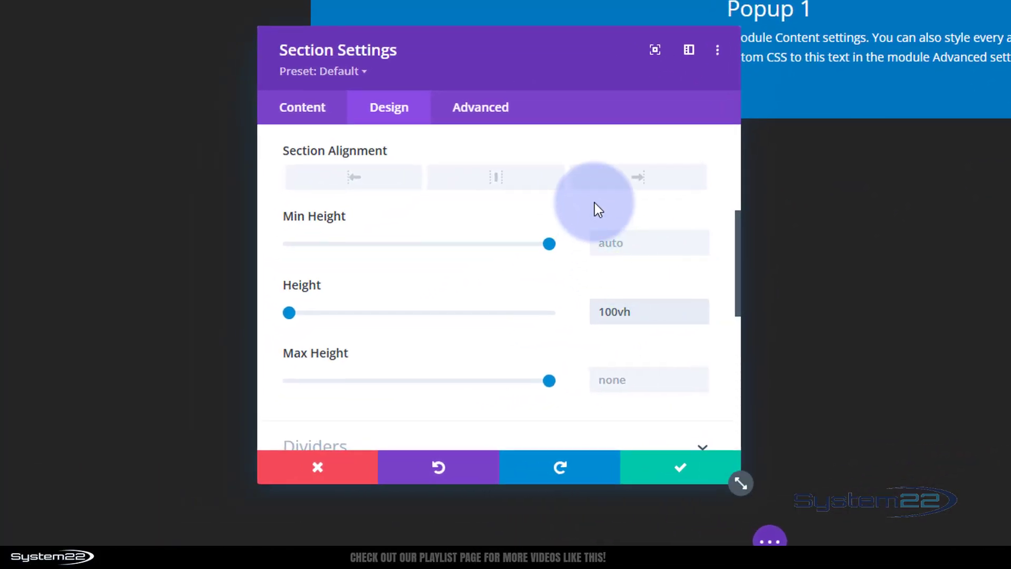
Step: Add display:flex; to the Main Element custom CSS of the Popup 1 section
{"action": "left_click", "coordinate": [492, 125]}
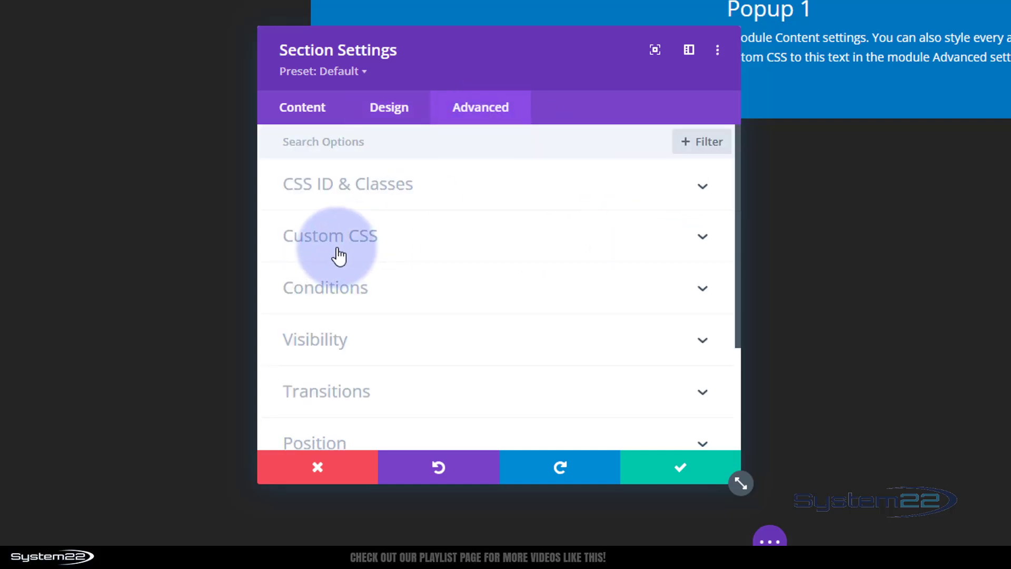
{"action": "left_click", "coordinate": [373, 246]}
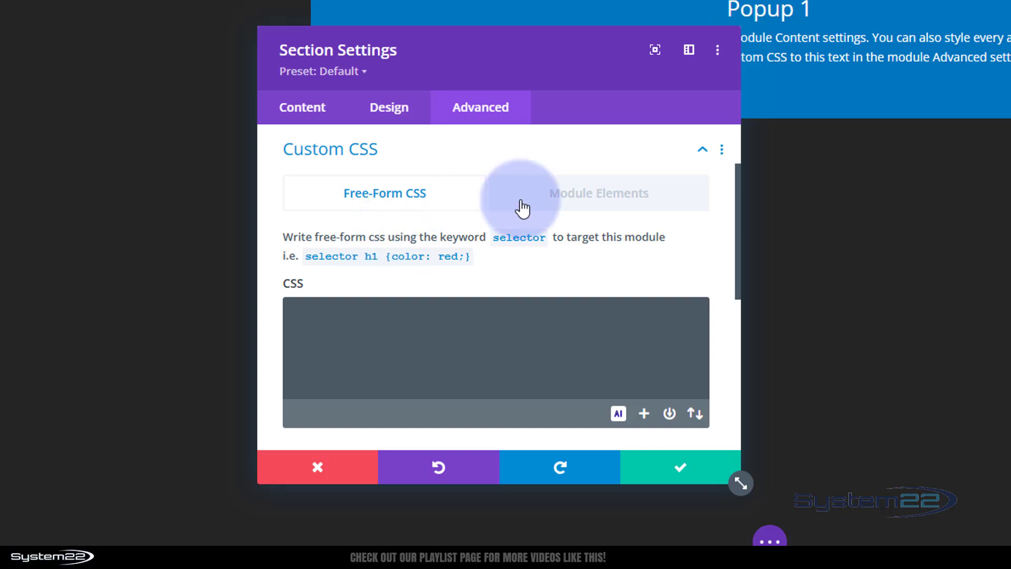
{"action": "left_click", "coordinate": [590, 199]}
{"action": "scroll", "coordinate": [590, 195], "scroll_direction": "down", "scroll_amount": 3}
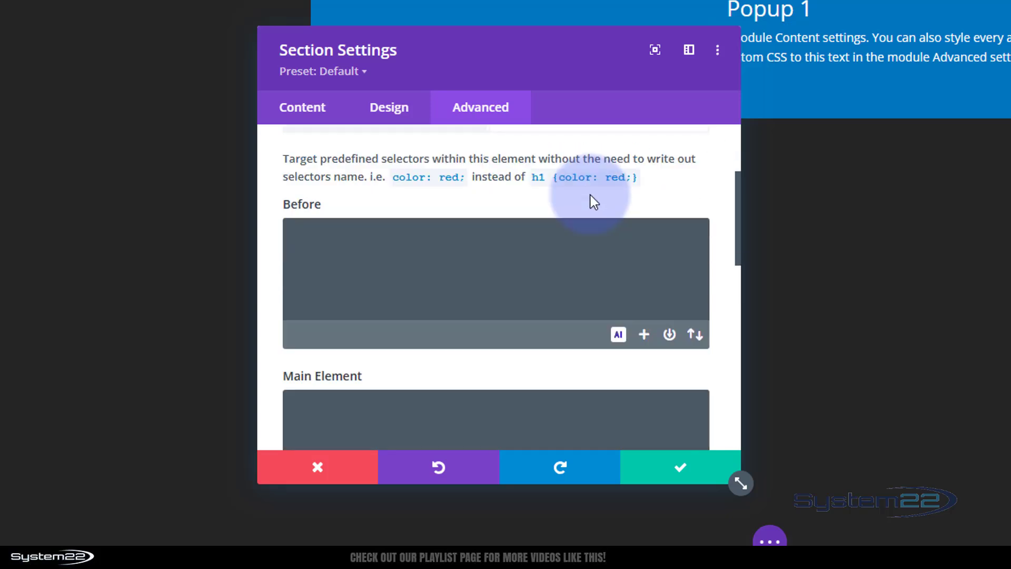
{"action": "left_click", "coordinate": [341, 331]}
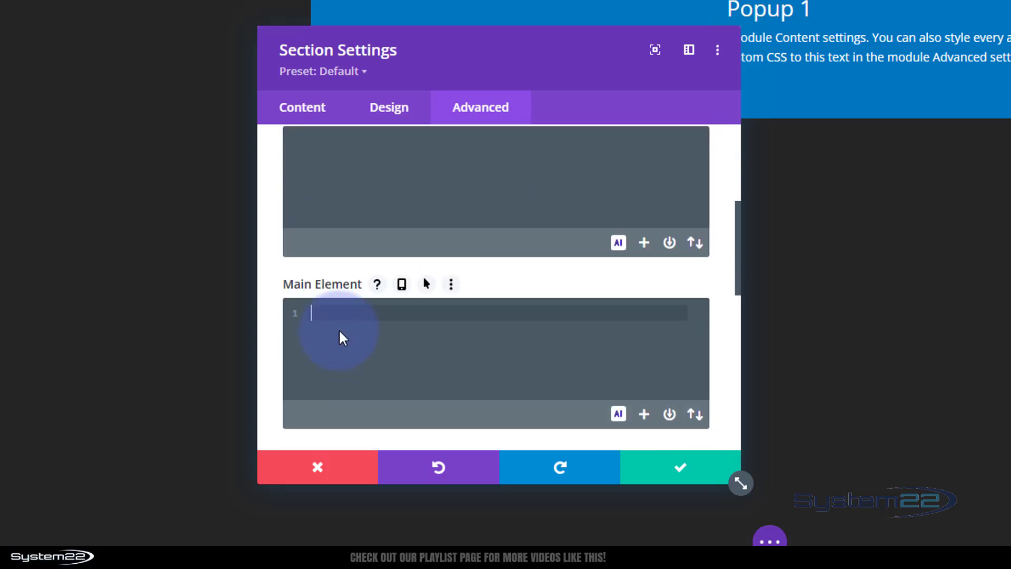
{"action": "type", "text": "display:"}
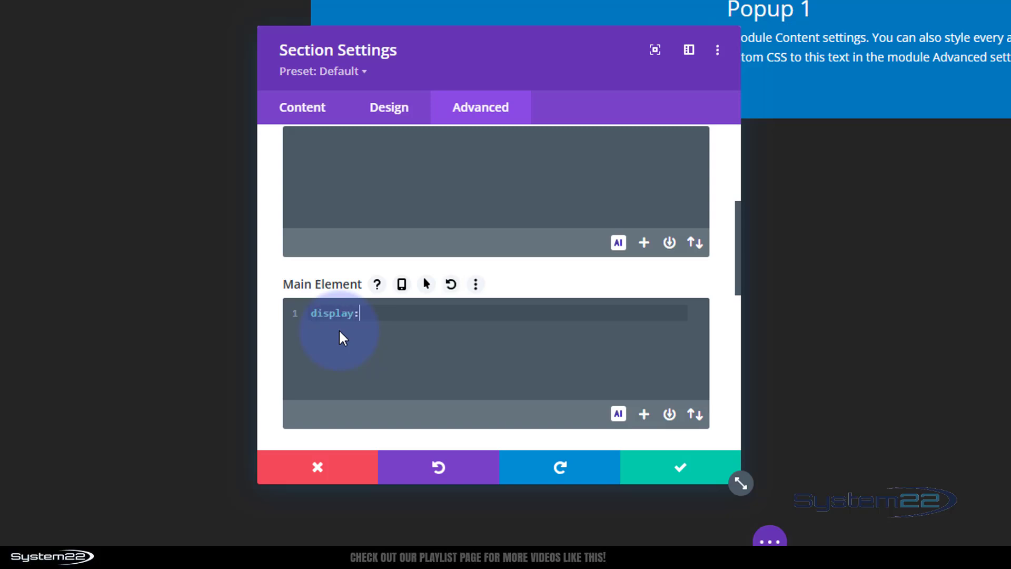
{"action": "type", "text": "flex"}
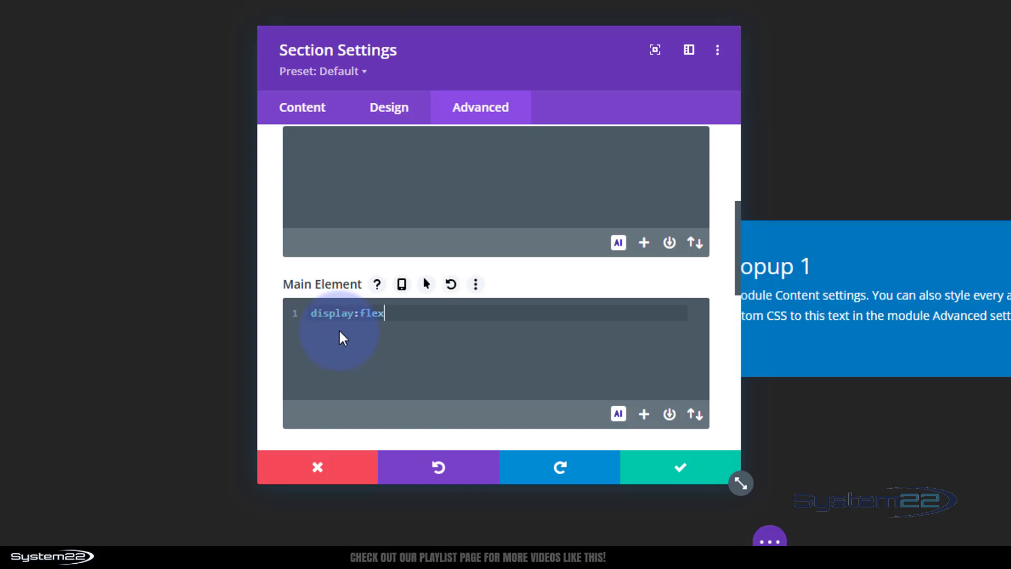
{"action": "type", "text": ";"}
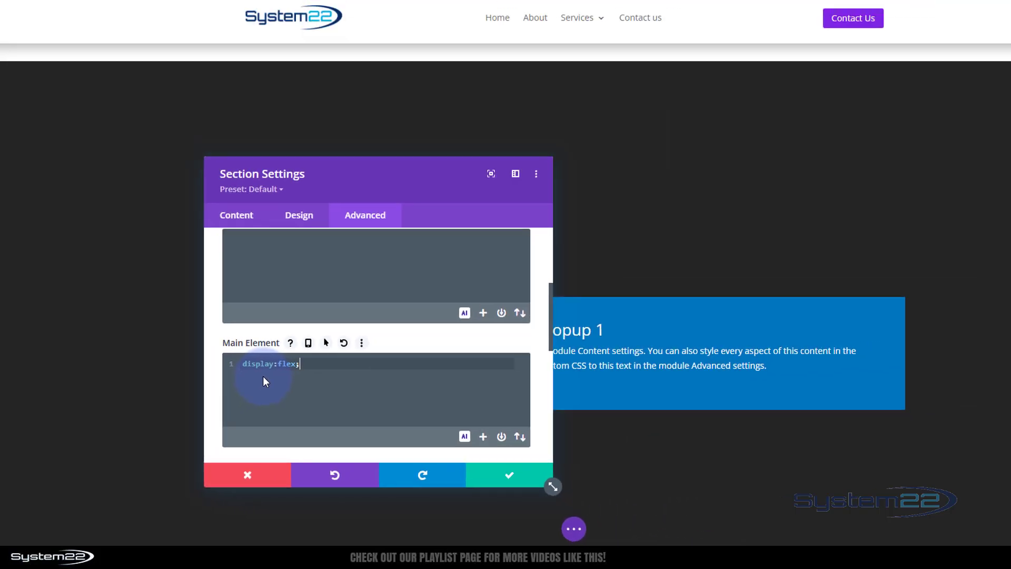
{"action": "scroll", "coordinate": [903, 244], "scroll_direction": "down", "scroll_amount": 3}
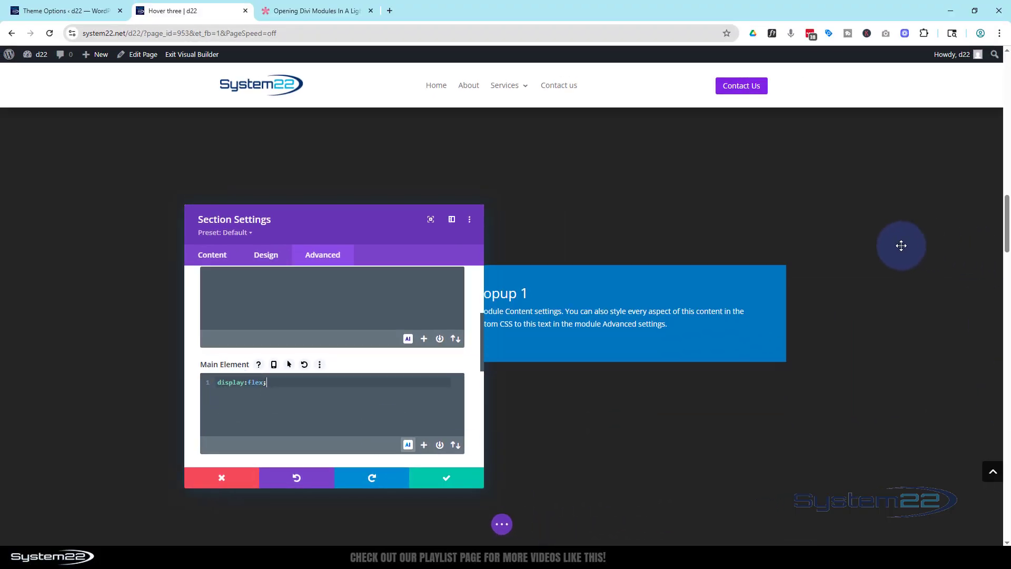
{"action": "scroll", "coordinate": [902, 246], "scroll_direction": "up", "scroll_amount": 2}
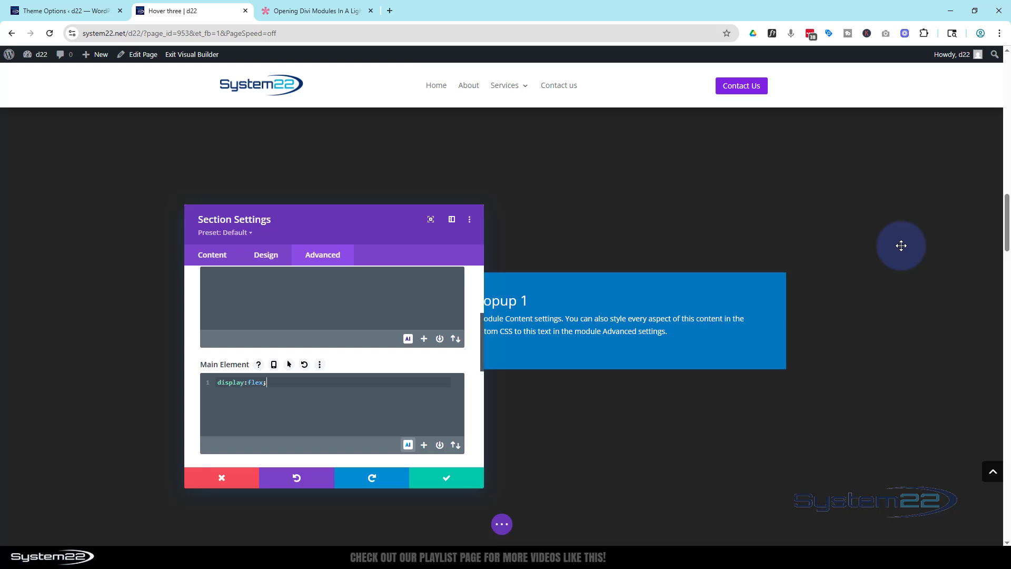
Step: Add align-items: center; and justify-content: center; on new lines below the display rule in the Main Element CSS
{"action": "key", "text": "Return"}
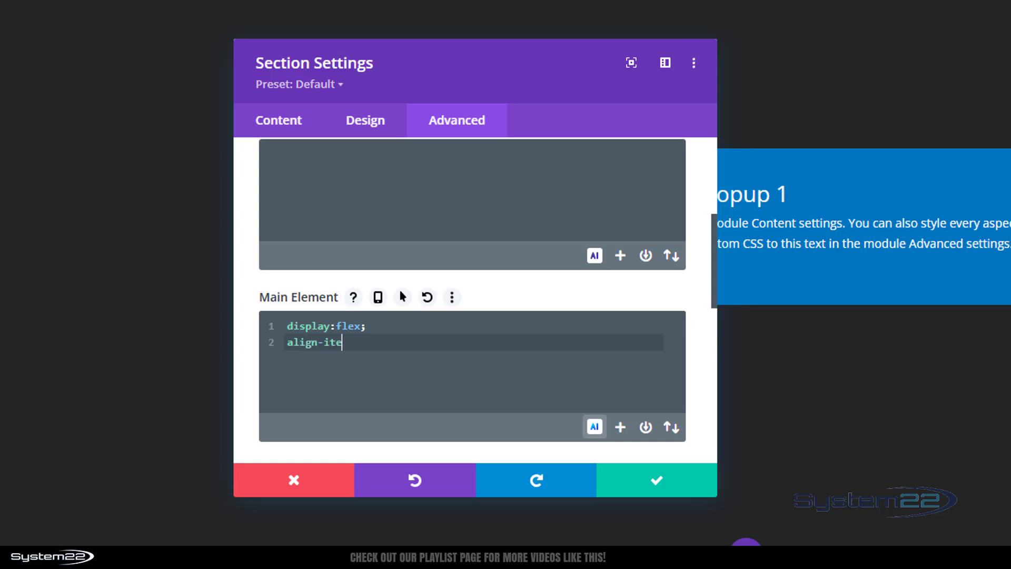
{"action": "type", "text": "ms: center;"}
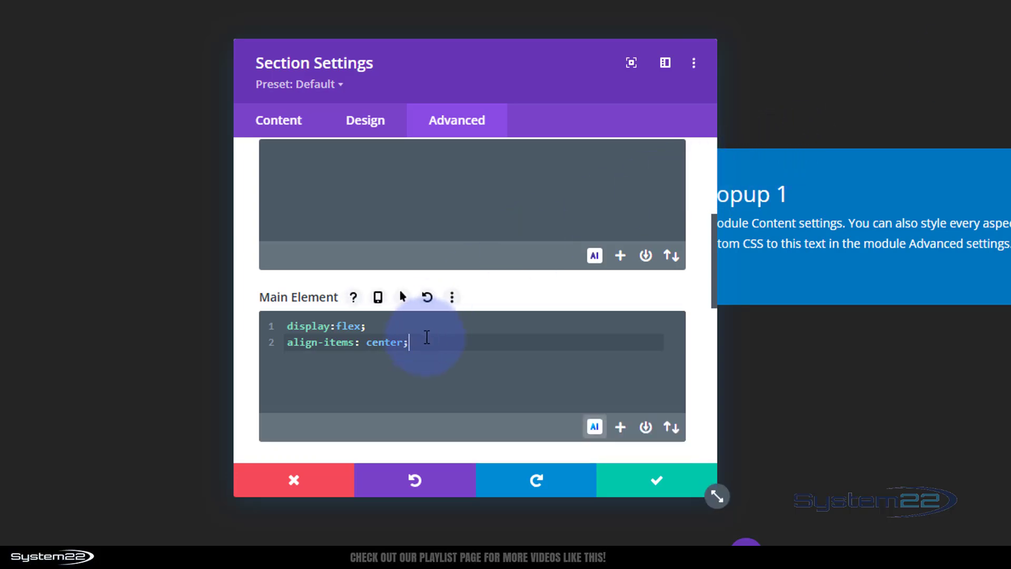
{"action": "key", "text": "Return"}
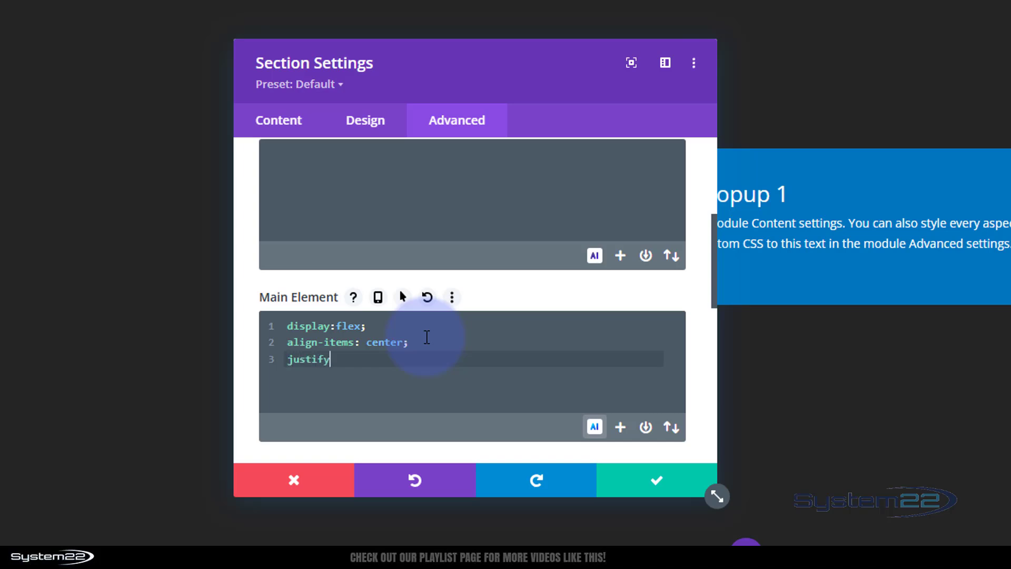
{"action": "type", "text": "justify-content: center;"}
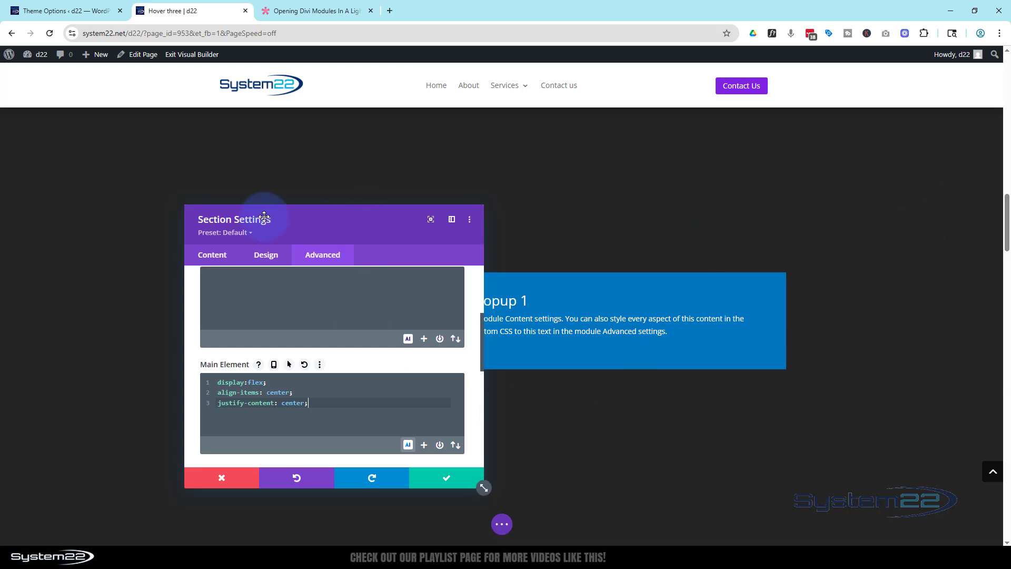
Step: Copy the three lines of Main Element CSS and save the Popup 1 section's settings
{"action": "left_click_drag", "start_coordinate": [365, 234], "coordinate": [491, 237]}
{"action": "left_click_drag", "start_coordinate": [448, 405], "coordinate": [346, 382]}
{"action": "key", "text": "ctrl+c"}
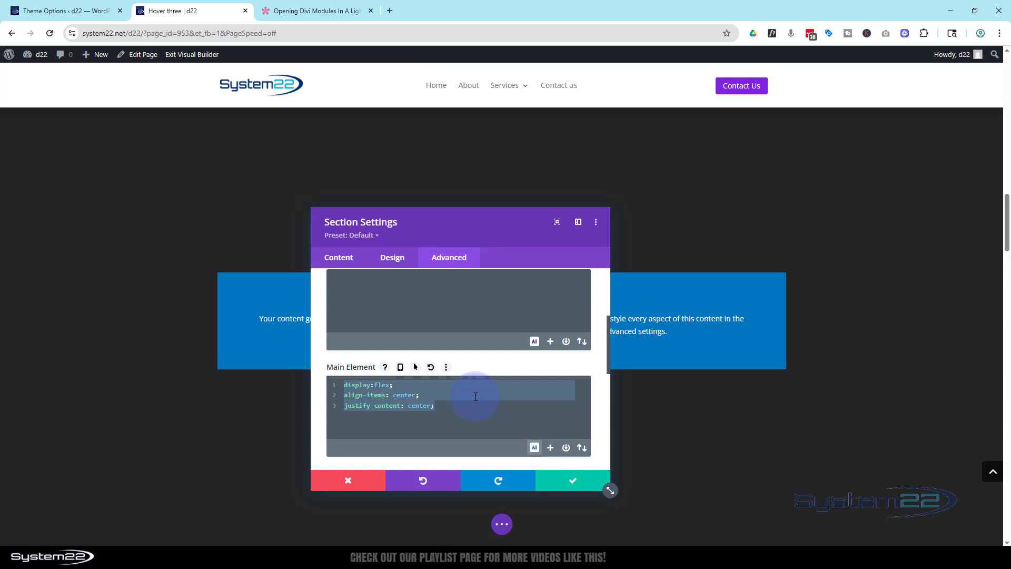
{"action": "left_click", "coordinate": [565, 478]}
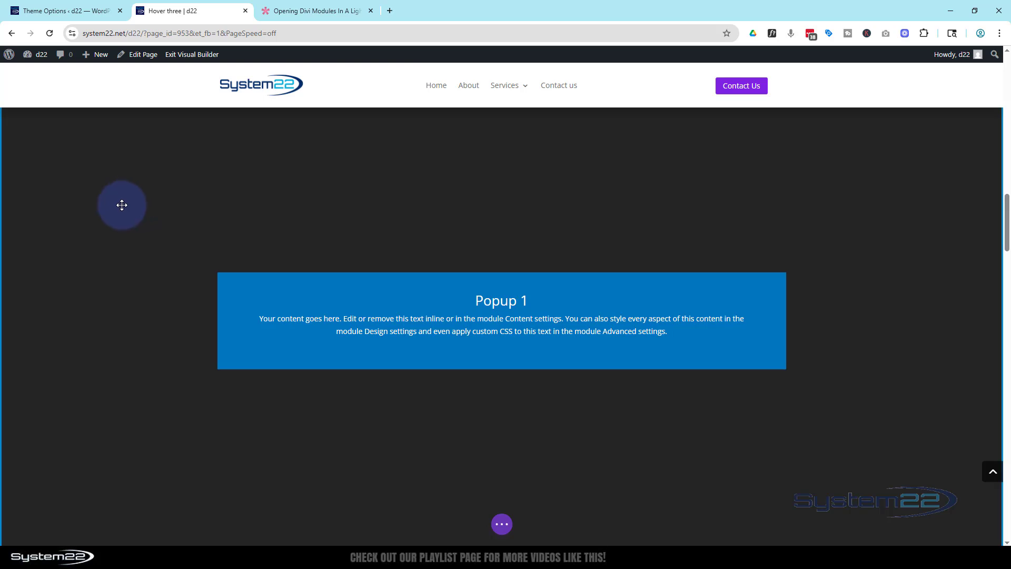
Step: Clear the height value of the Popup 1 section and save its settings
{"action": "scroll", "coordinate": [138, 198], "scroll_direction": "up", "scroll_amount": 3}
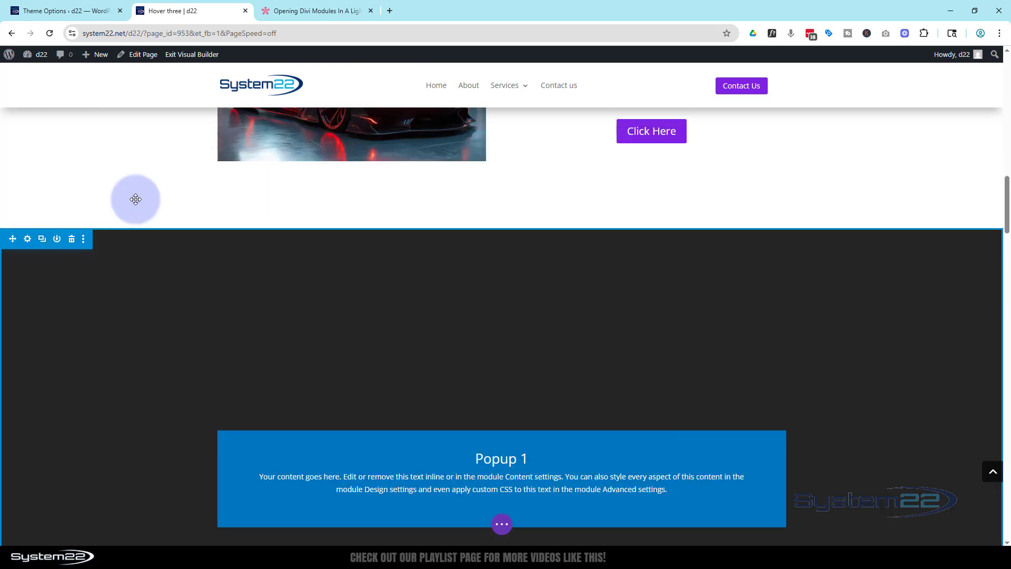
{"action": "left_click", "coordinate": [27, 240]}
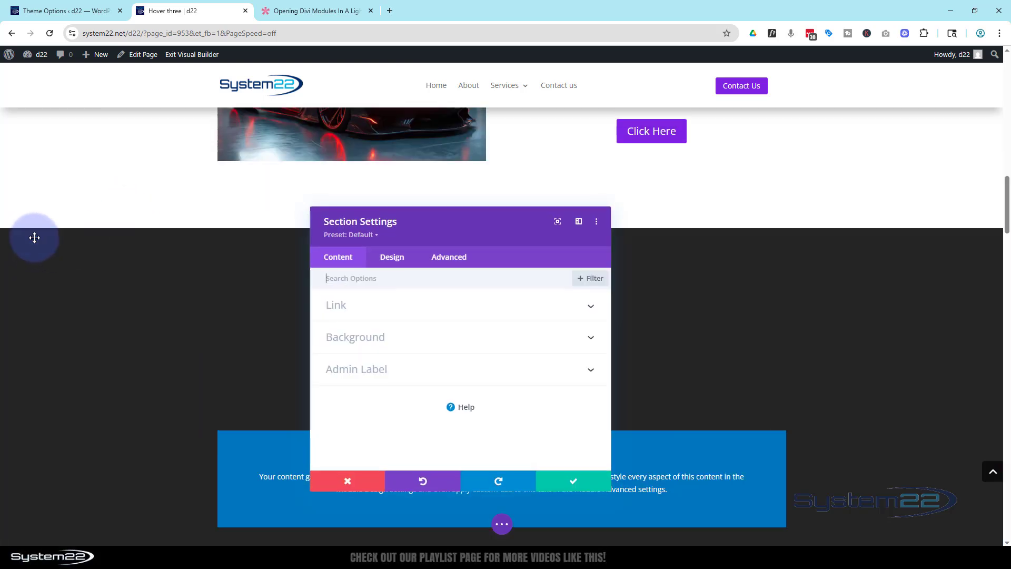
{"action": "left_click", "coordinate": [387, 261]}
{"action": "left_click", "coordinate": [405, 337]}
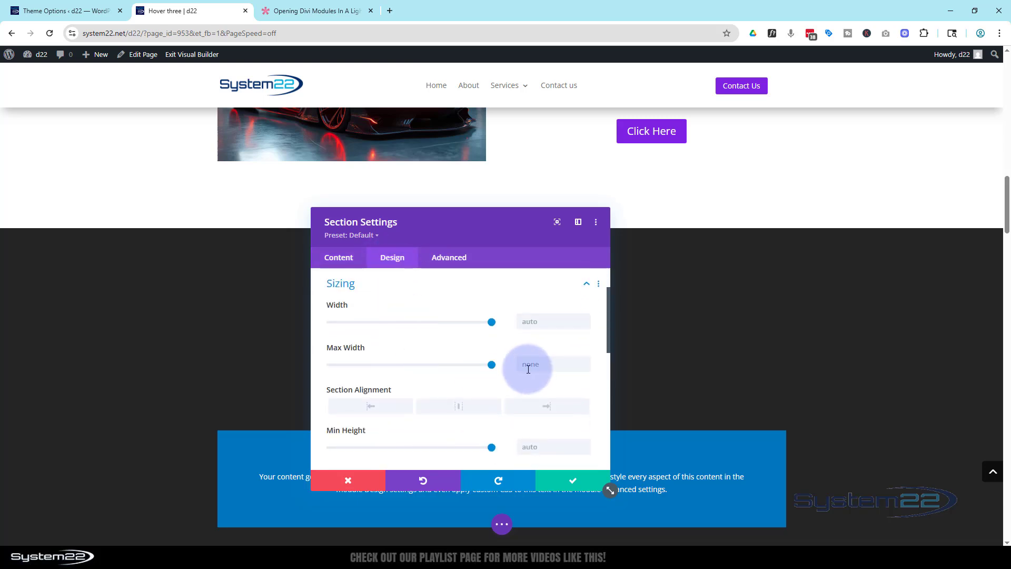
{"action": "scroll", "coordinate": [527, 369], "scroll_direction": "down", "scroll_amount": 2}
{"action": "left_click_drag", "start_coordinate": [560, 384], "coordinate": [515, 386]}
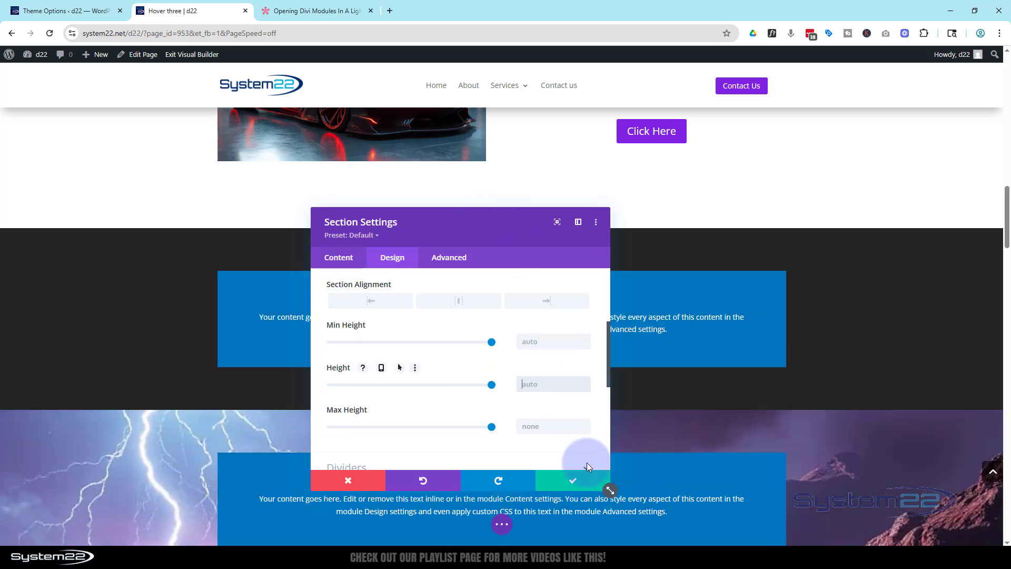
{"action": "left_click", "coordinate": [583, 481]}
Step: Paste the copied flex centering CSS into the Main Element custom CSS of the lightning-background Popup 2 section
{"action": "scroll", "coordinate": [533, 388], "scroll_direction": "down", "scroll_amount": 2}
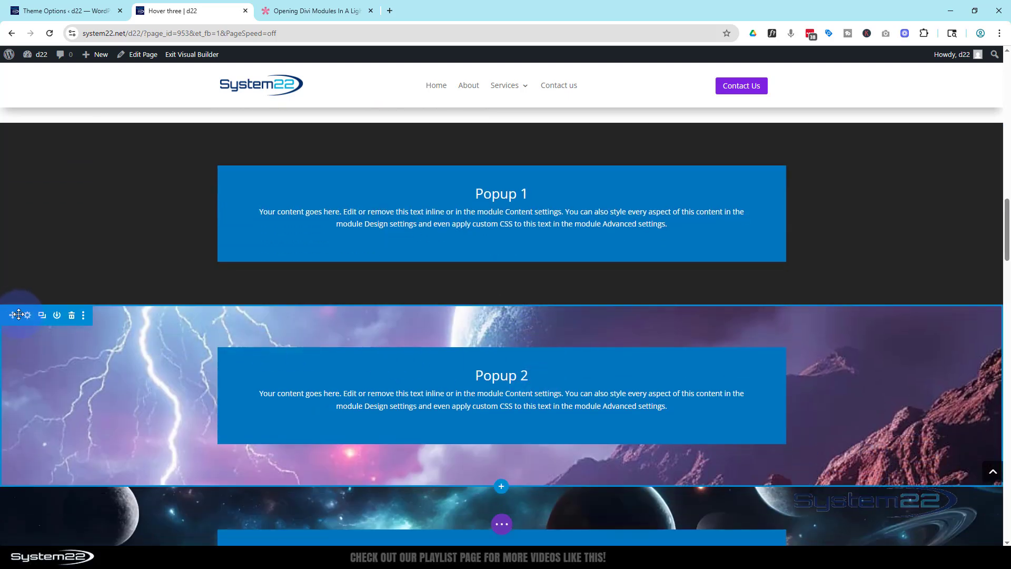
{"action": "left_click", "coordinate": [29, 316]}
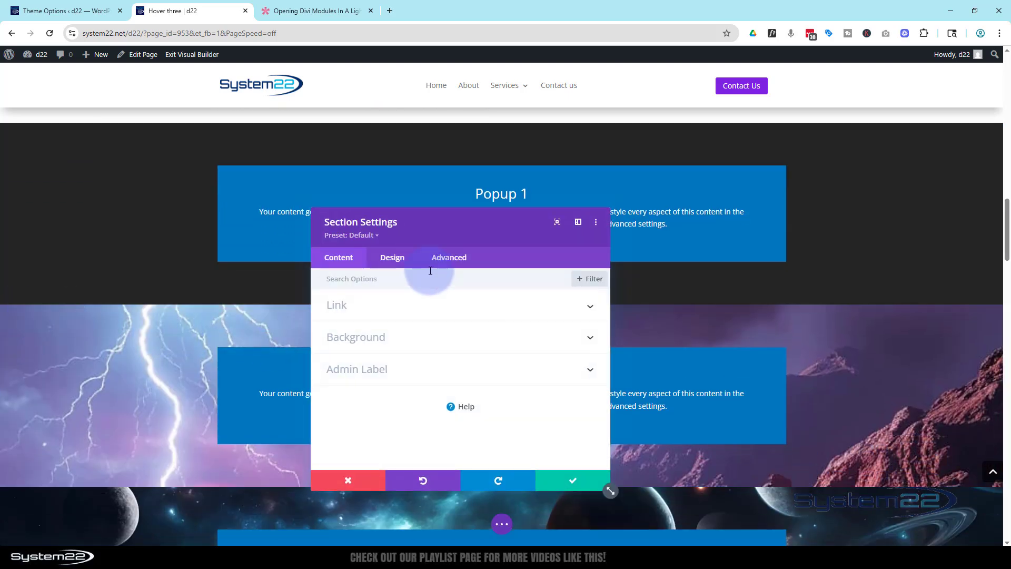
{"action": "left_click", "coordinate": [449, 259]}
{"action": "left_click", "coordinate": [475, 335]}
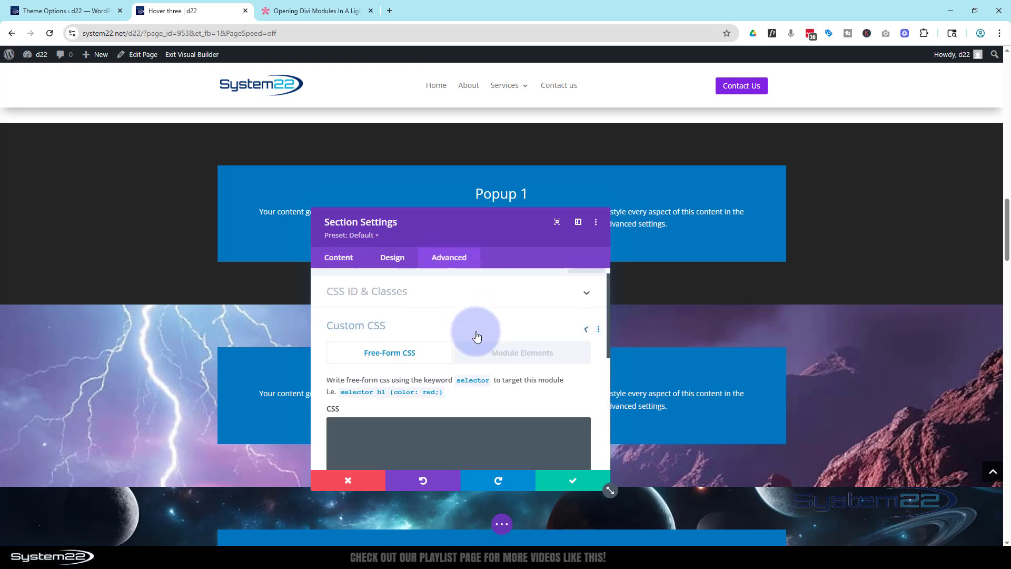
{"action": "left_click", "coordinate": [517, 315]}
{"action": "scroll", "coordinate": [490, 337], "scroll_direction": "down", "scroll_amount": 2}
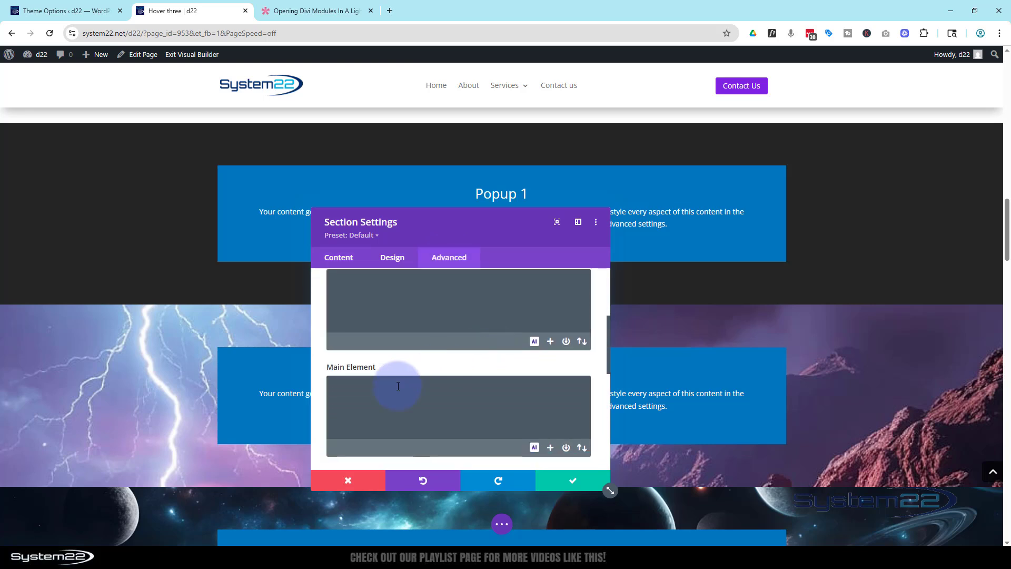
{"action": "left_click", "coordinate": [461, 403]}
{"action": "key", "text": "ctrl+v"}
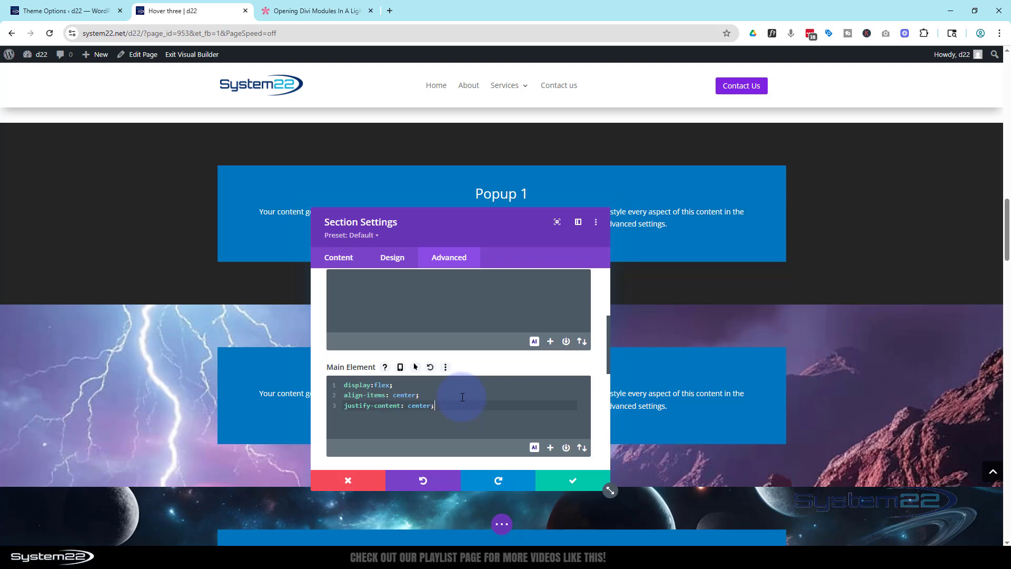
Step: Save the Popup 2 section's settings, then paste the flex centering CSS into Popup 3's Main Element custom CSS and save
{"action": "left_click", "coordinate": [573, 481]}
{"action": "scroll", "coordinate": [563, 470], "scroll_direction": "down", "scroll_amount": 2}
{"action": "scroll", "coordinate": [25, 364], "scroll_direction": "down", "scroll_amount": 1}
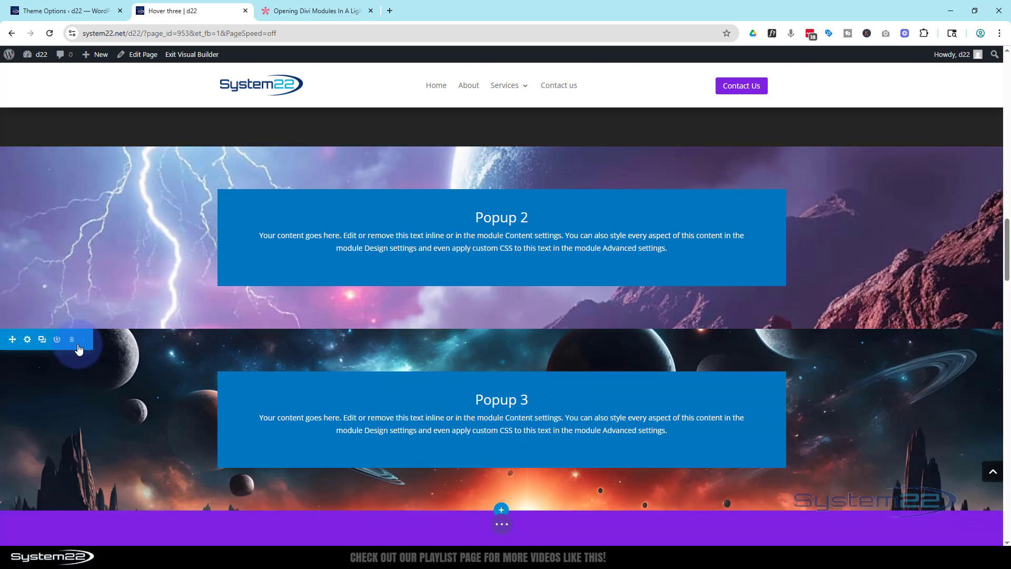
{"action": "left_click", "coordinate": [29, 340]}
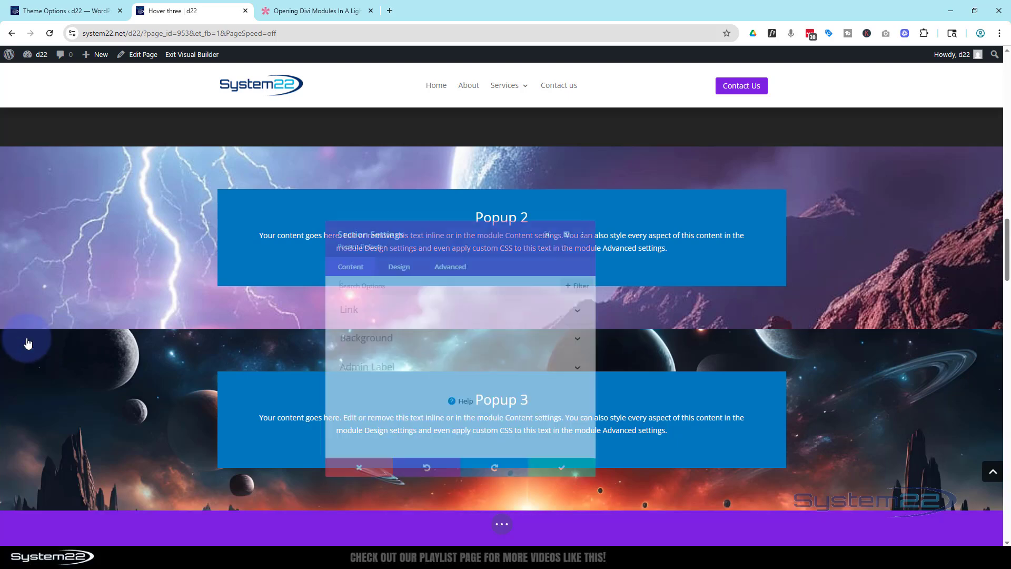
{"action": "left_click", "coordinate": [460, 260]}
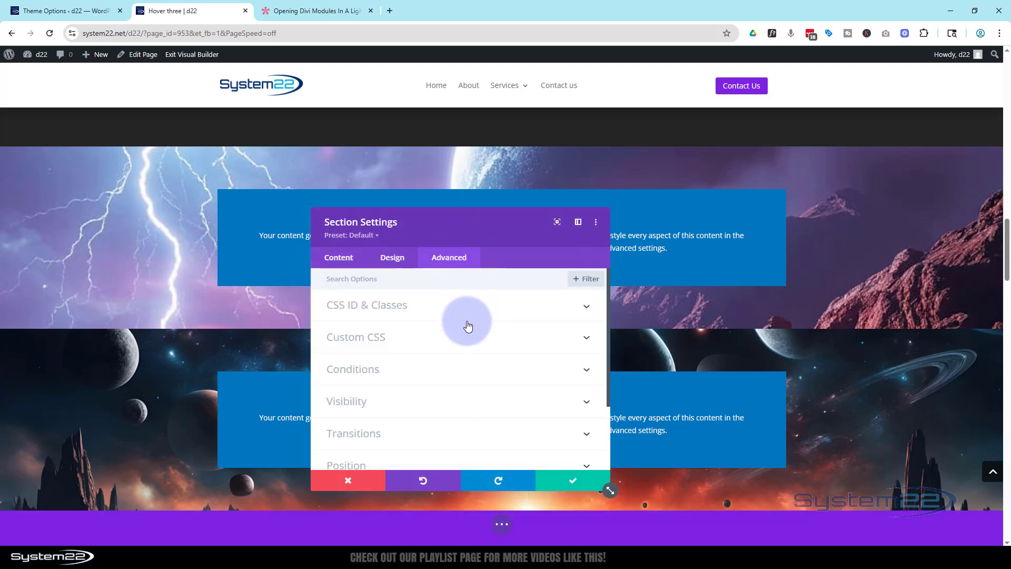
{"action": "left_click", "coordinate": [464, 343]}
{"action": "left_click", "coordinate": [521, 312]}
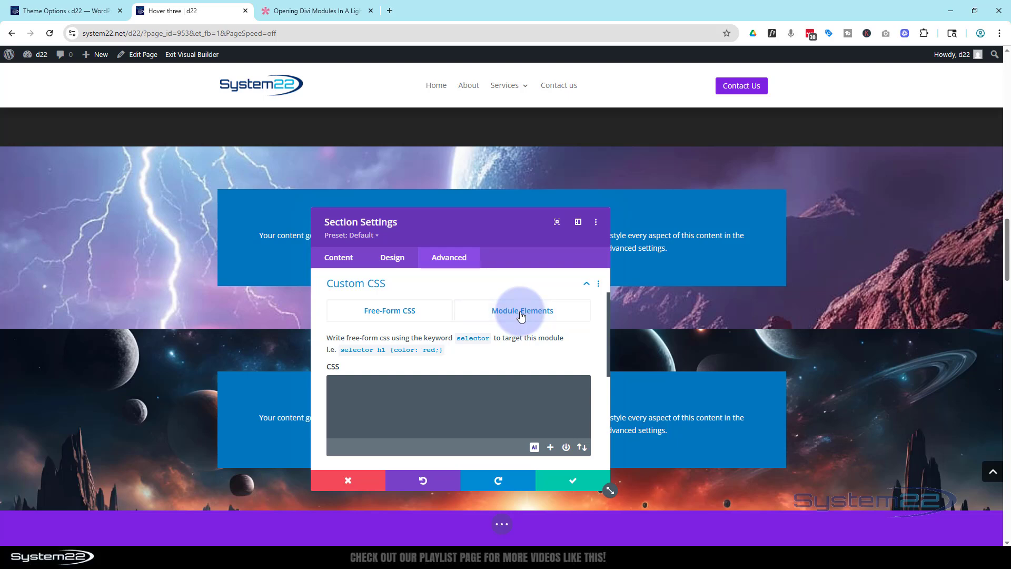
{"action": "scroll", "coordinate": [463, 369], "scroll_direction": "down", "scroll_amount": 1}
{"action": "scroll", "coordinate": [462, 374], "scroll_direction": "down", "scroll_amount": 1}
{"action": "left_click", "coordinate": [362, 388]}
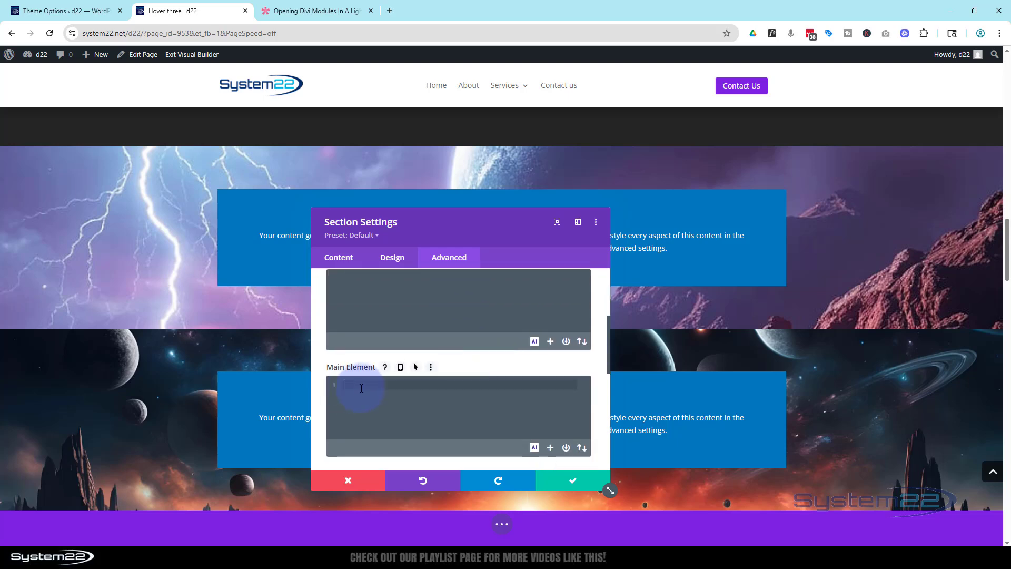
{"action": "key", "text": "ctrl+v"}
{"action": "left_click", "coordinate": [570, 480]}
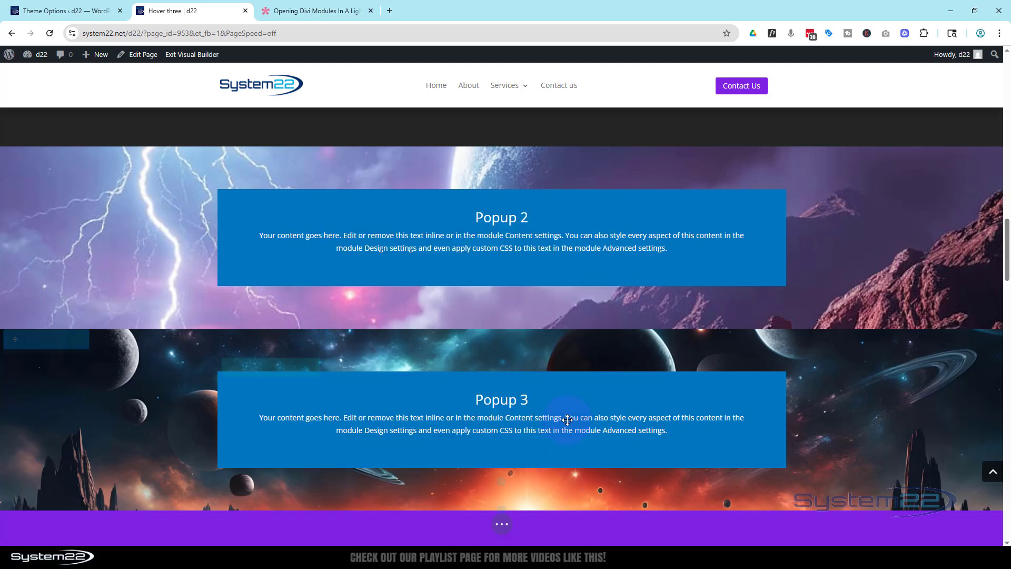
Step: Paste the flex centering CSS into the Before custom CSS of the purple Popup 4 section and save its settings
{"action": "scroll", "coordinate": [574, 408], "scroll_direction": "down", "scroll_amount": 5}
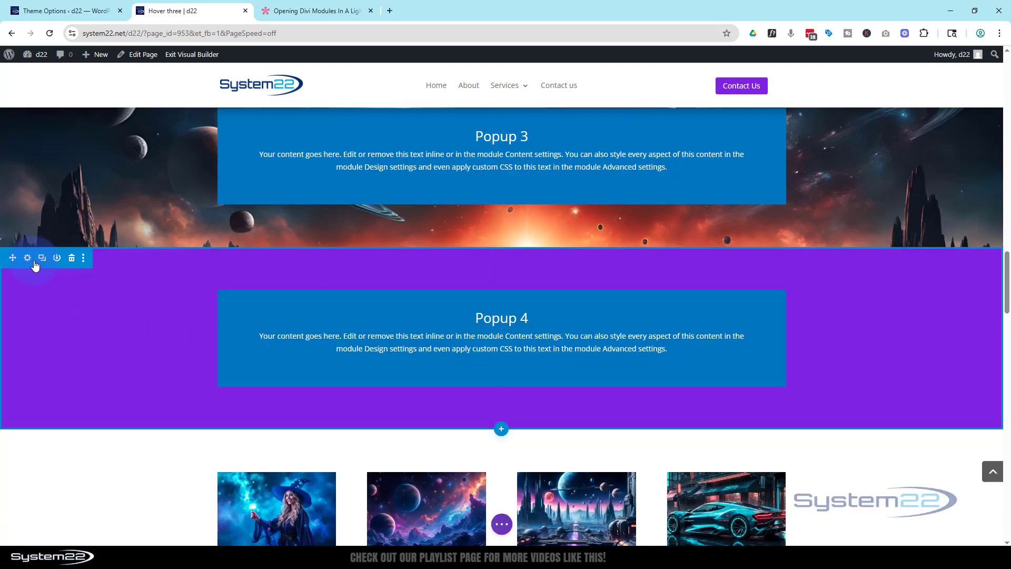
{"action": "left_click", "coordinate": [25, 264]}
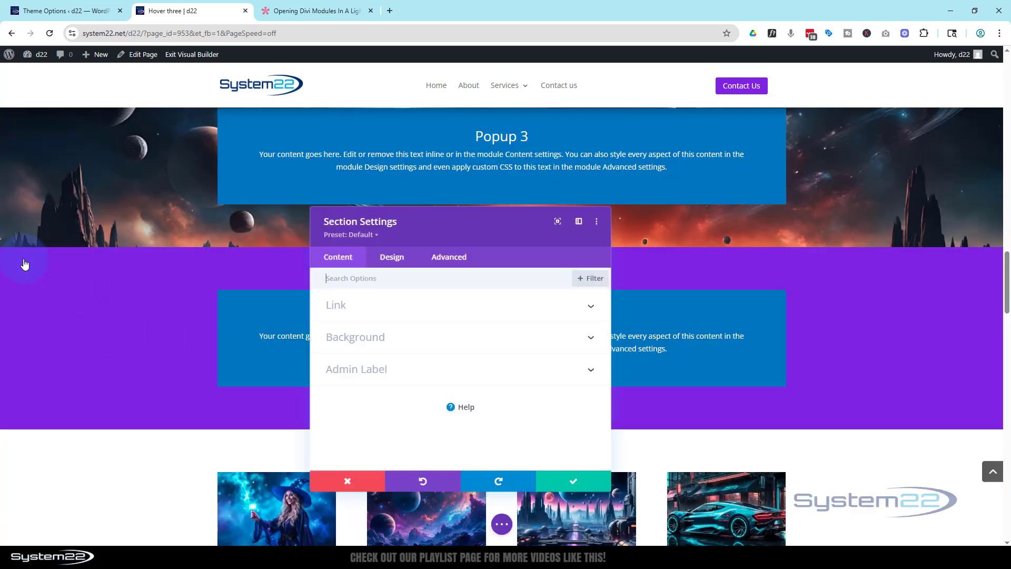
{"action": "left_click", "coordinate": [449, 257]}
{"action": "left_click", "coordinate": [459, 345]}
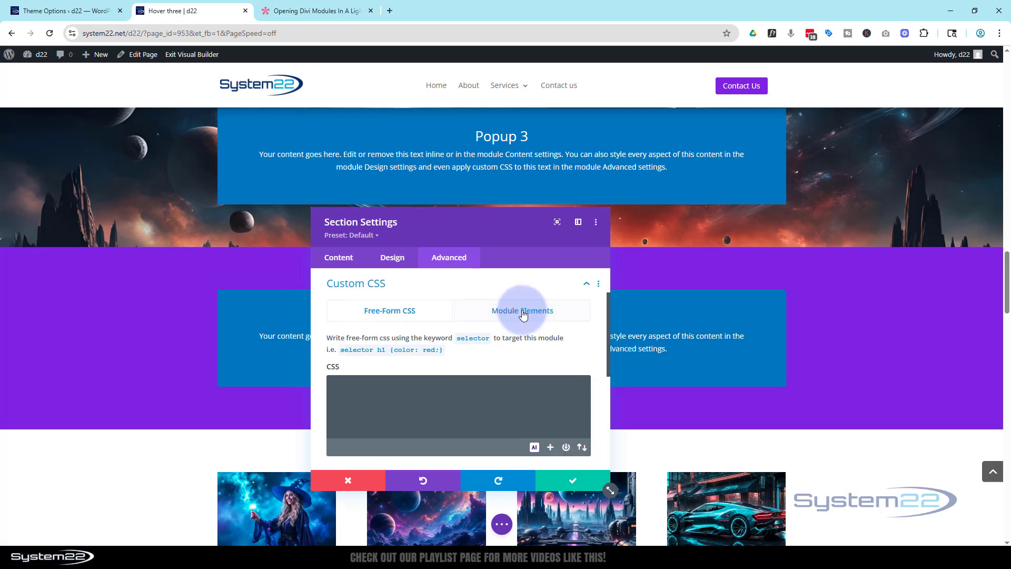
{"action": "left_click", "coordinate": [521, 311]}
{"action": "key", "text": "ctrl+v"}
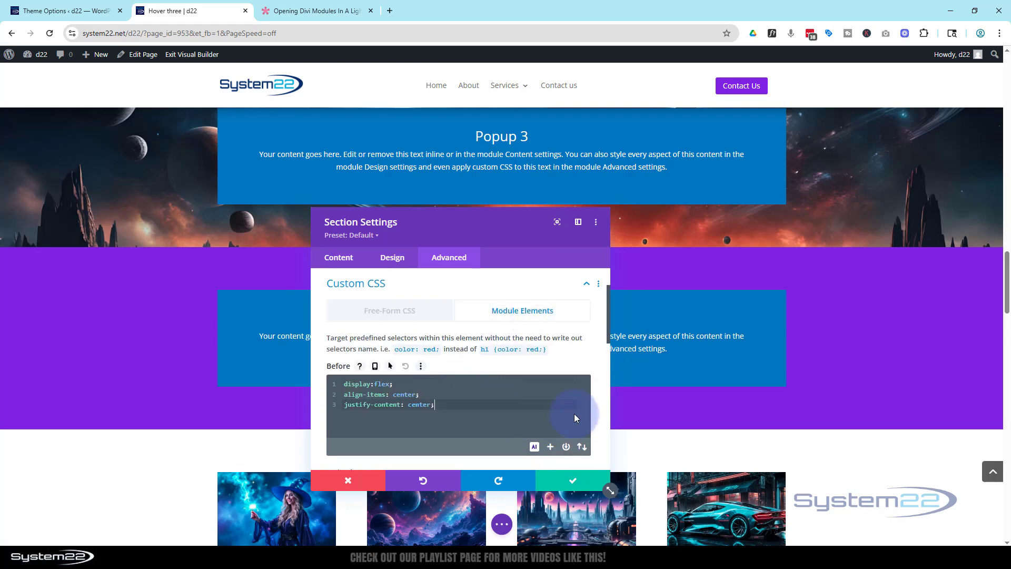
{"action": "left_click", "coordinate": [572, 488]}
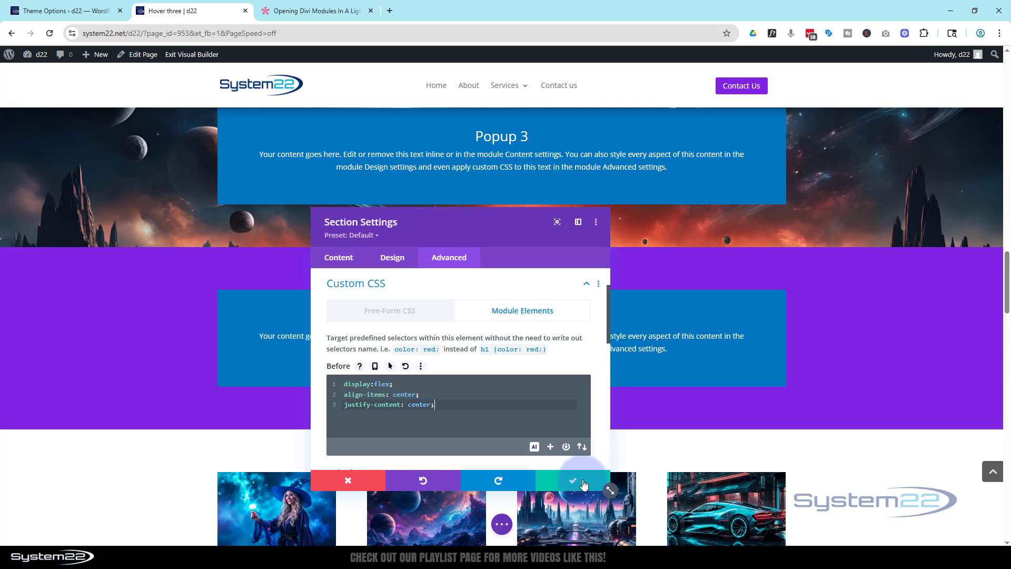
{"action": "left_click", "coordinate": [583, 483]}
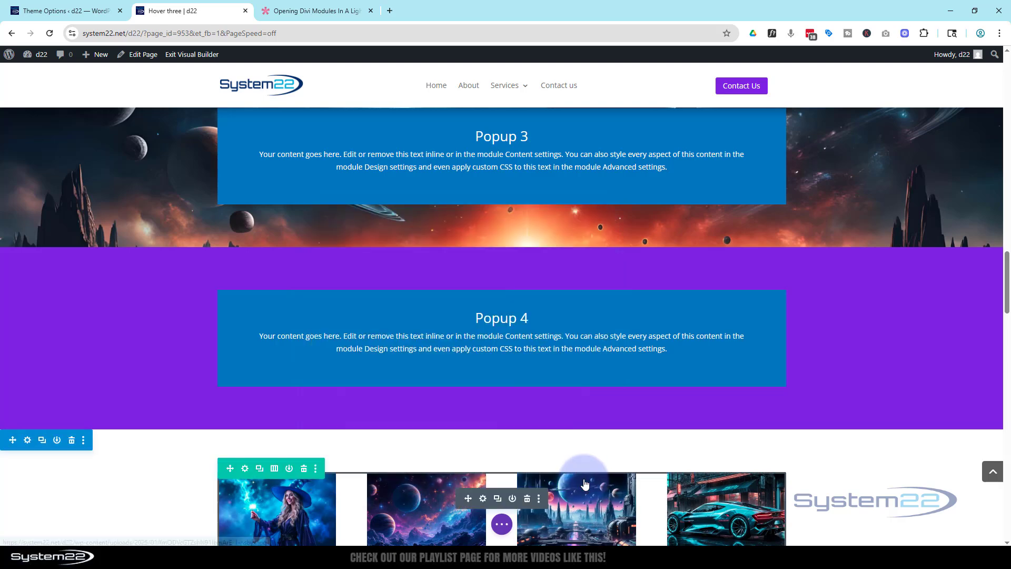
Step: Save the page and exit the Visual Builder
{"action": "left_click", "coordinate": [502, 524]}
{"action": "left_click", "coordinate": [926, 524]}
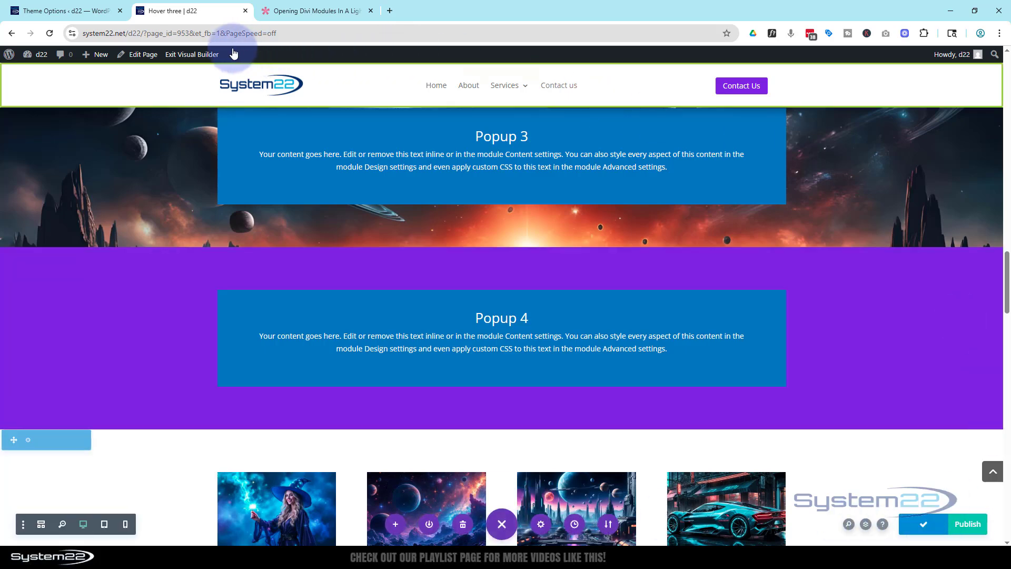
{"action": "left_click", "coordinate": [199, 55]}
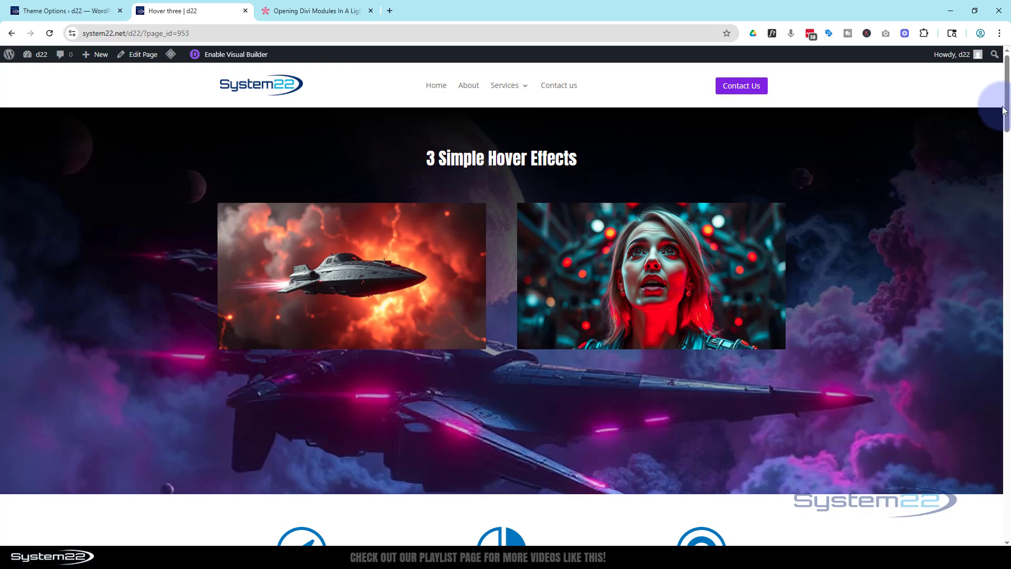
Step: Test Popup 1 from the red-lit car image and Popup 2 from the car icon, closing each popup
{"action": "left_click_drag", "start_coordinate": [1008, 112], "coordinate": [1007, 250]}
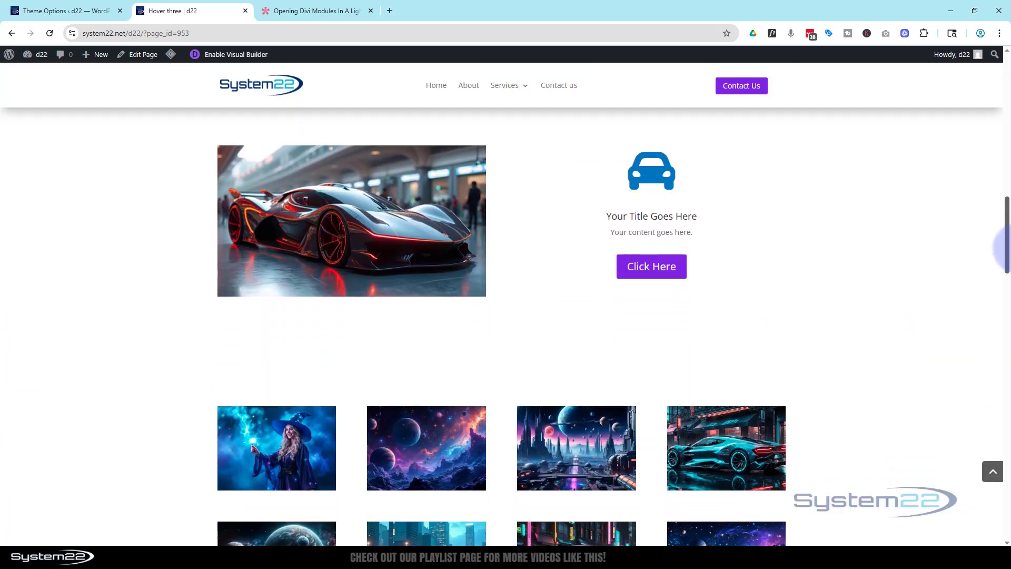
{"action": "left_click", "coordinate": [316, 232]}
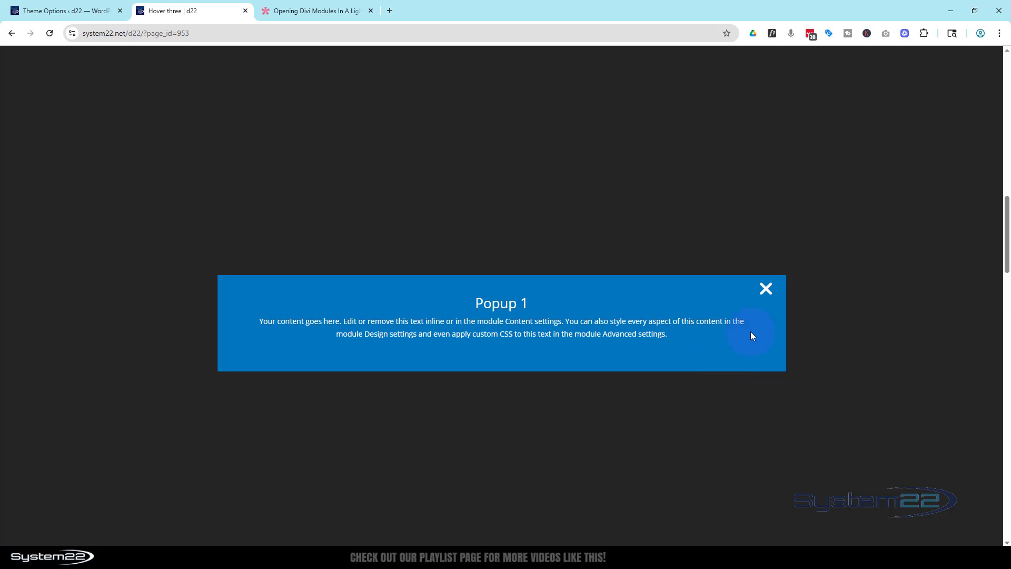
{"action": "left_click", "coordinate": [766, 289]}
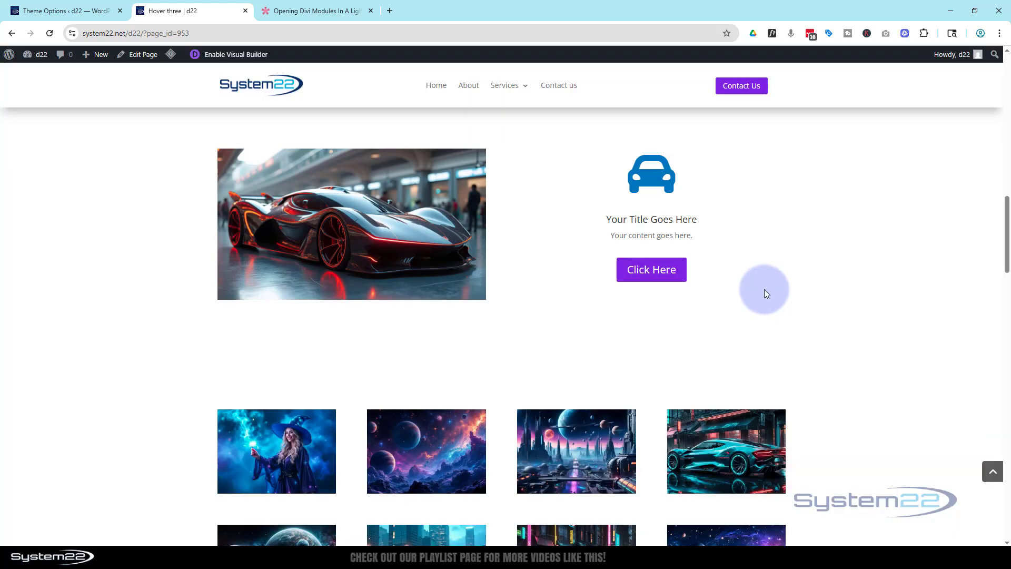
{"action": "left_click", "coordinate": [663, 174]}
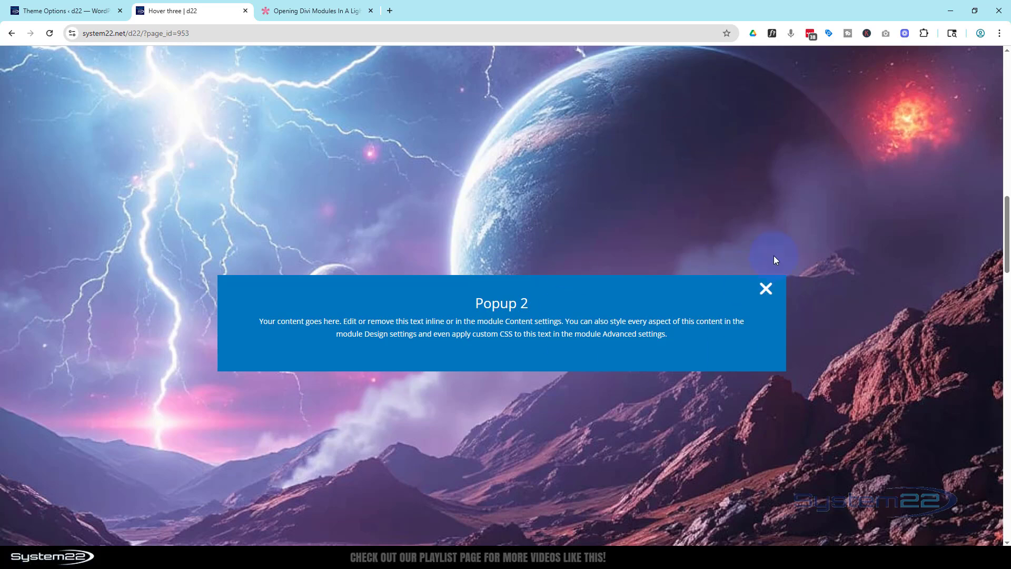
{"action": "left_click", "coordinate": [766, 289]}
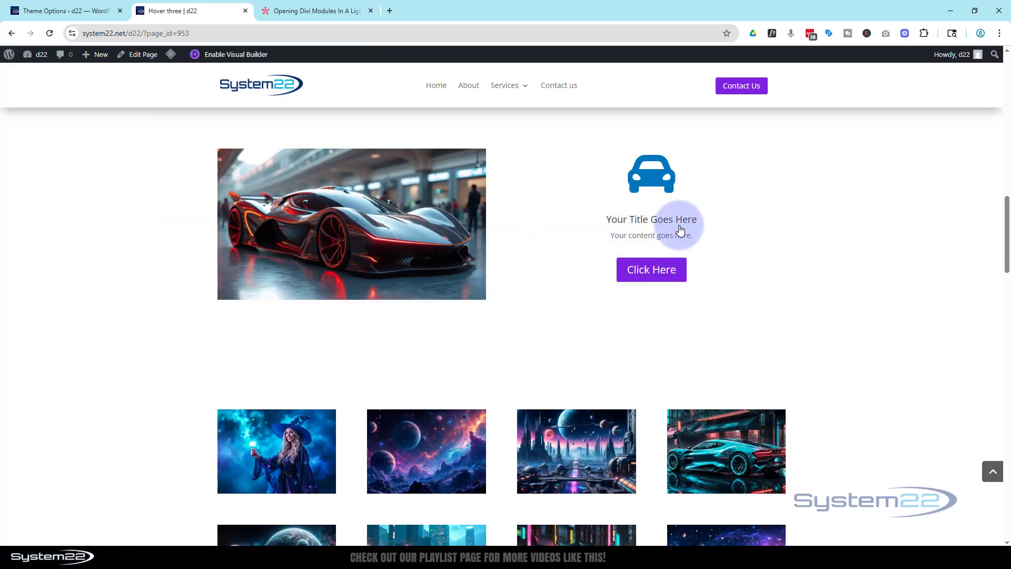
Step: Test the popups opened by the card's title and its Click Here button, closing each and rechecking Popup 4
{"action": "left_click", "coordinate": [680, 227]}
{"action": "left_click", "coordinate": [763, 289]}
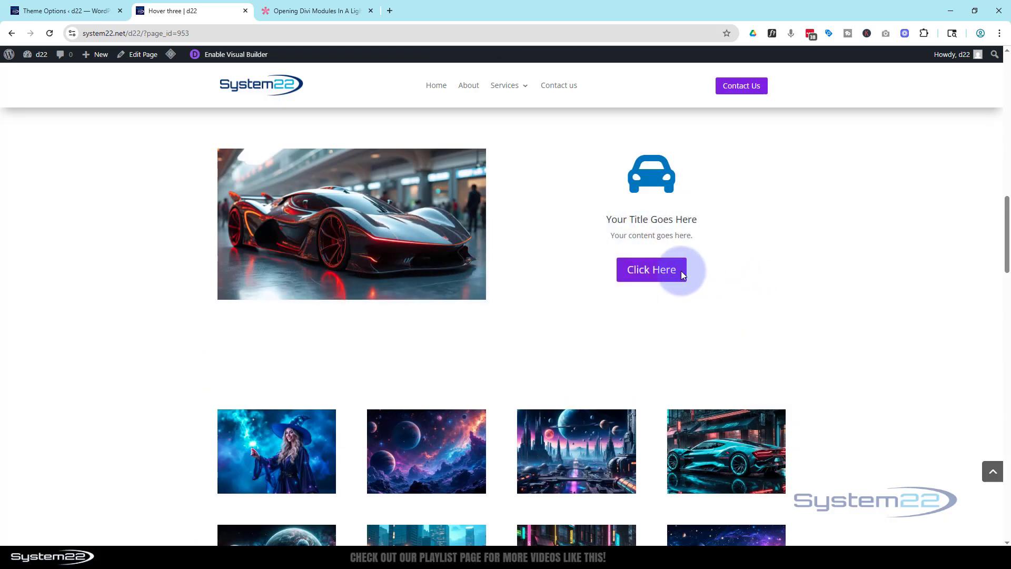
{"action": "left_click", "coordinate": [680, 270]}
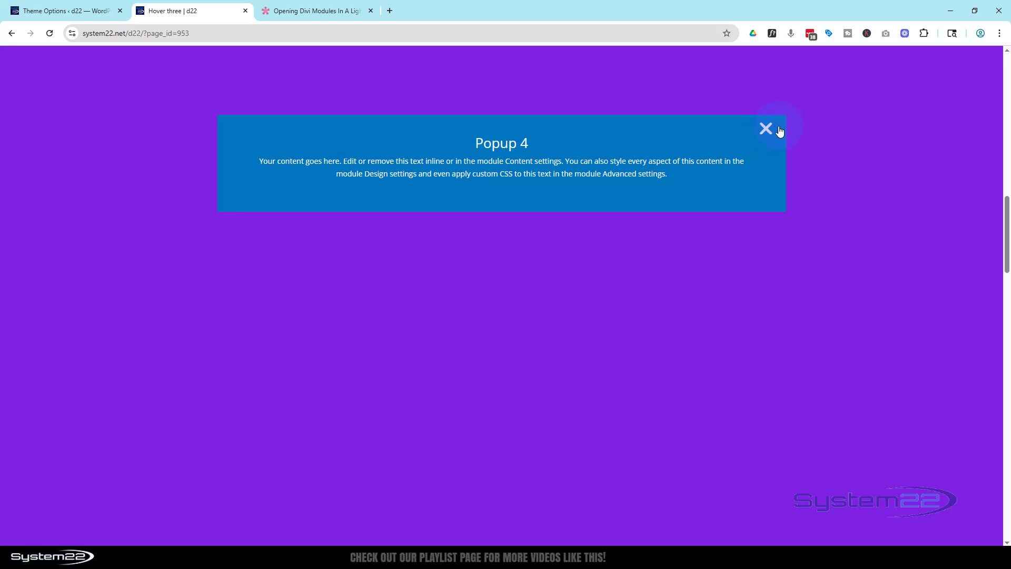
{"action": "triple_click", "coordinate": [765, 175]}
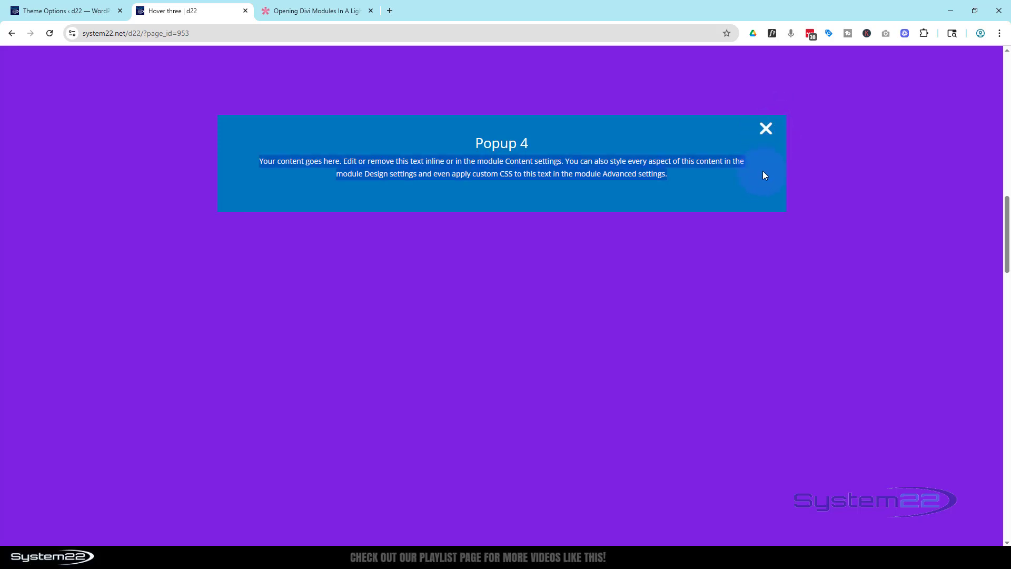
{"action": "left_click", "coordinate": [767, 129]}
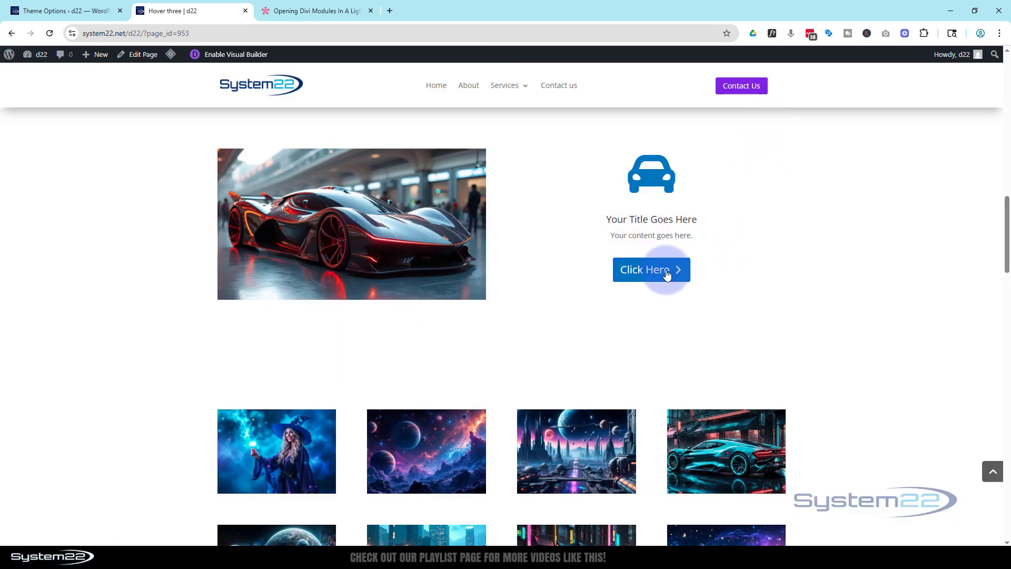
{"action": "left_click", "coordinate": [669, 269]}
{"action": "left_click", "coordinate": [767, 129]}
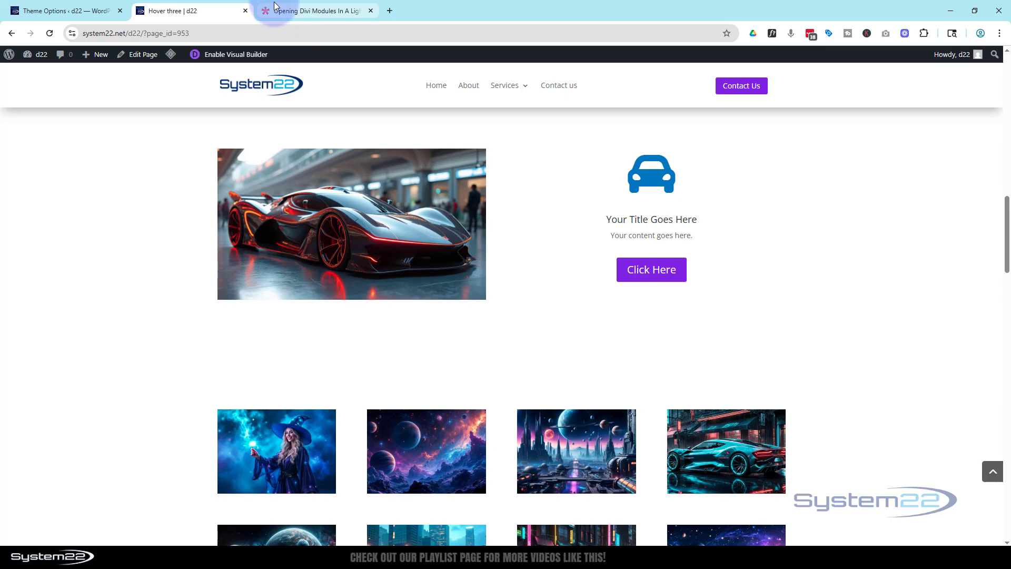
Step: Switch to Divi's Theme Options and go to the span.et-lb-close rule in the popup part of the custom CSS
{"action": "left_click", "coordinate": [45, 12]}
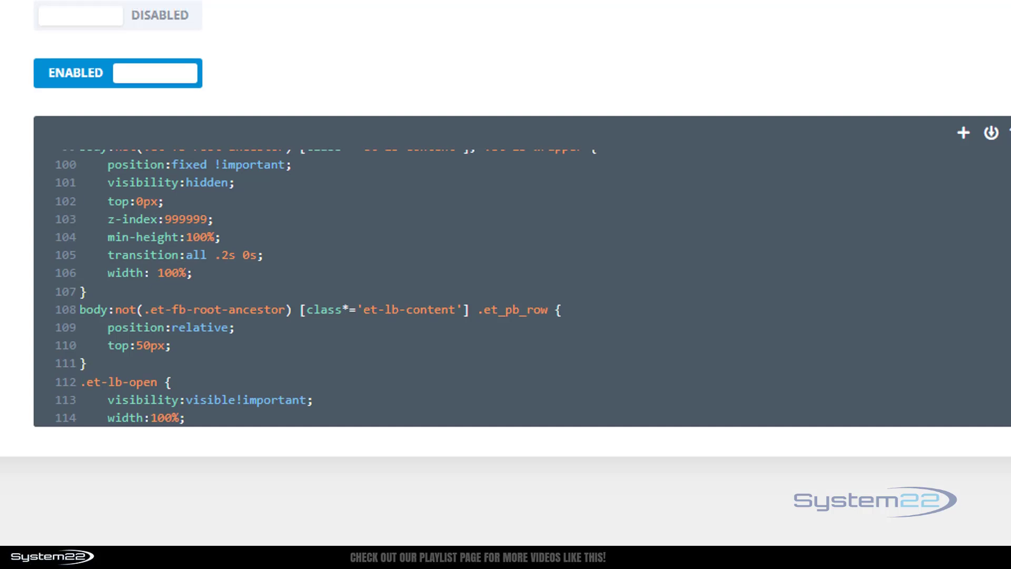
{"action": "scroll", "coordinate": [852, 279], "scroll_direction": "up", "scroll_amount": 3}
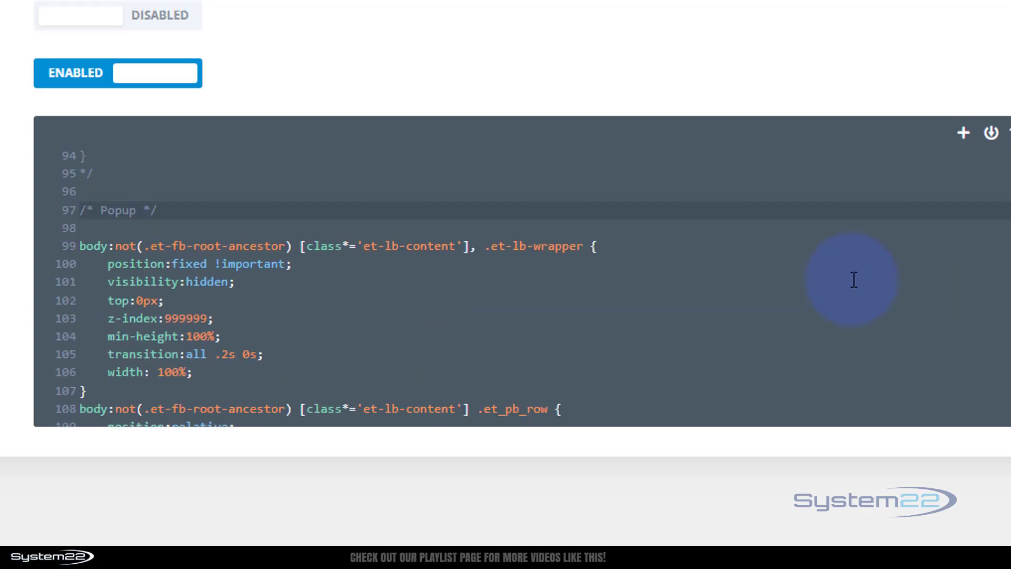
{"action": "scroll", "coordinate": [172, 256], "scroll_direction": "down", "scroll_amount": 4}
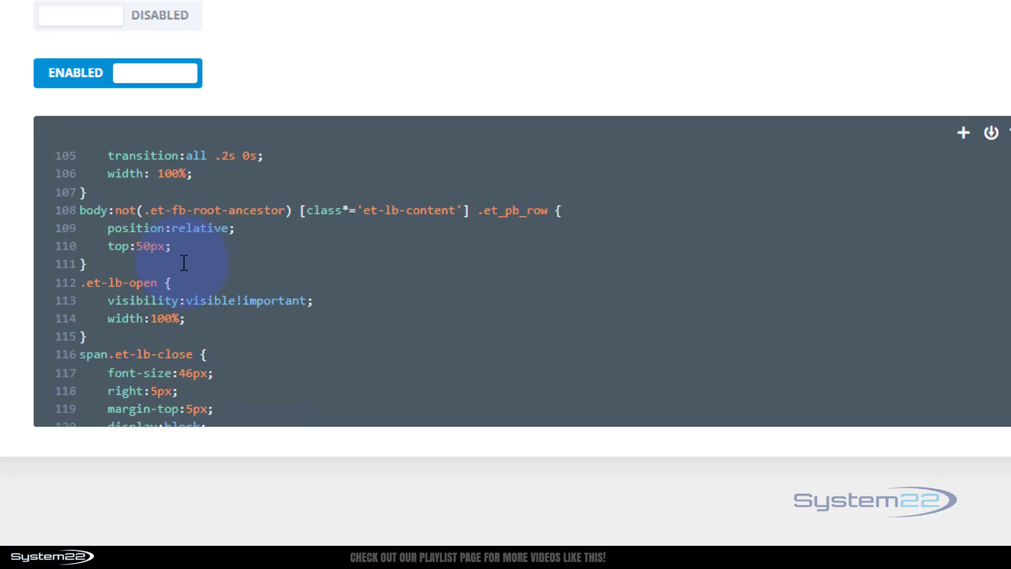
{"action": "scroll", "coordinate": [184, 260], "scroll_direction": "down", "scroll_amount": 4}
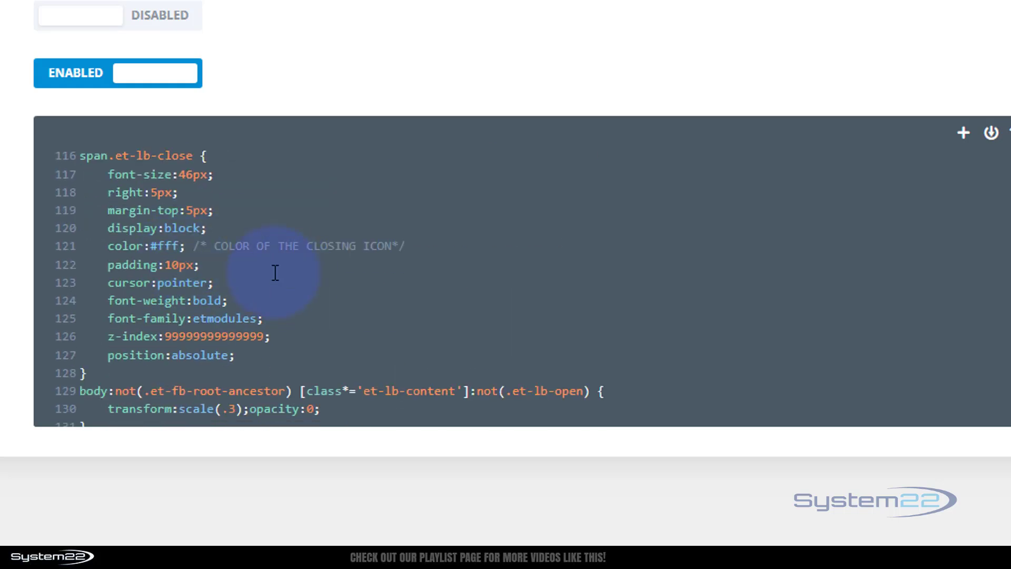
Step: Set the closing icon's color to #000 in the span.et-lb-close rule
{"action": "left_click_drag", "start_coordinate": [215, 249], "coordinate": [401, 249]}
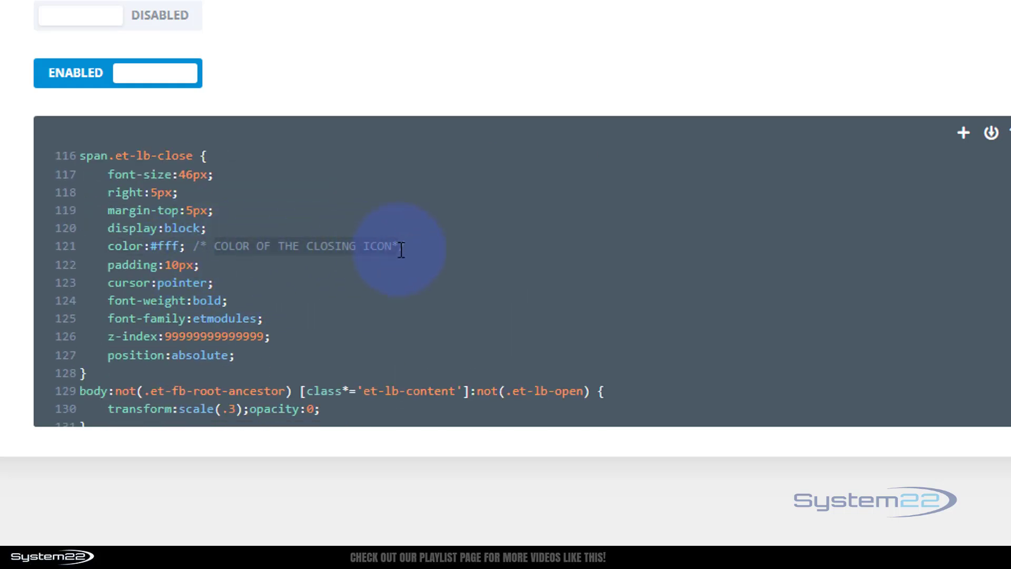
{"action": "left_click", "coordinate": [175, 248]}
{"action": "double_click", "coordinate": [164, 240]}
{"action": "type", "text": "000"}
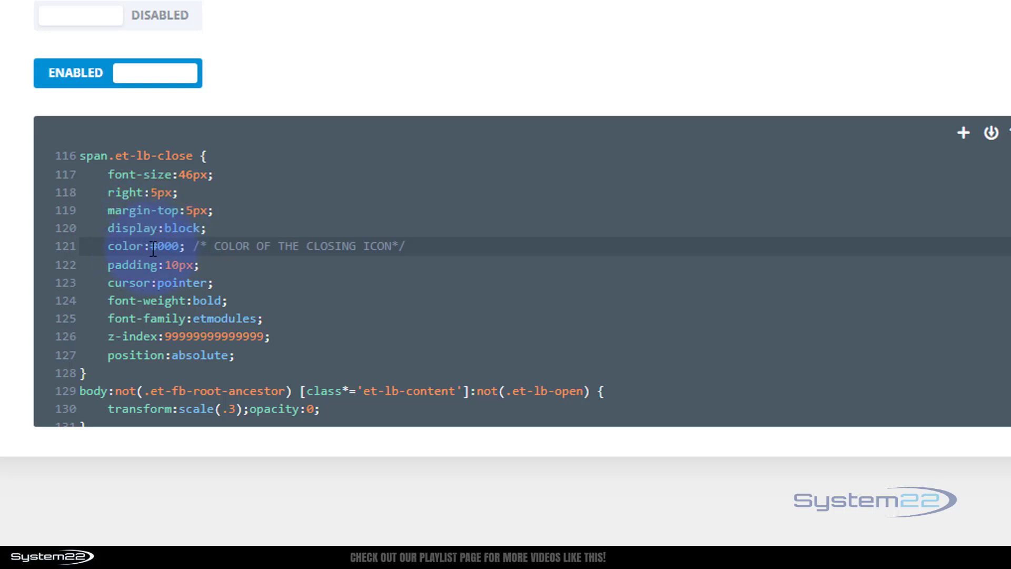
Step: Set the closing icon's color value to red in the span.et-lb-close rule
{"action": "left_click_drag", "start_coordinate": [158, 250], "coordinate": [177, 254]}
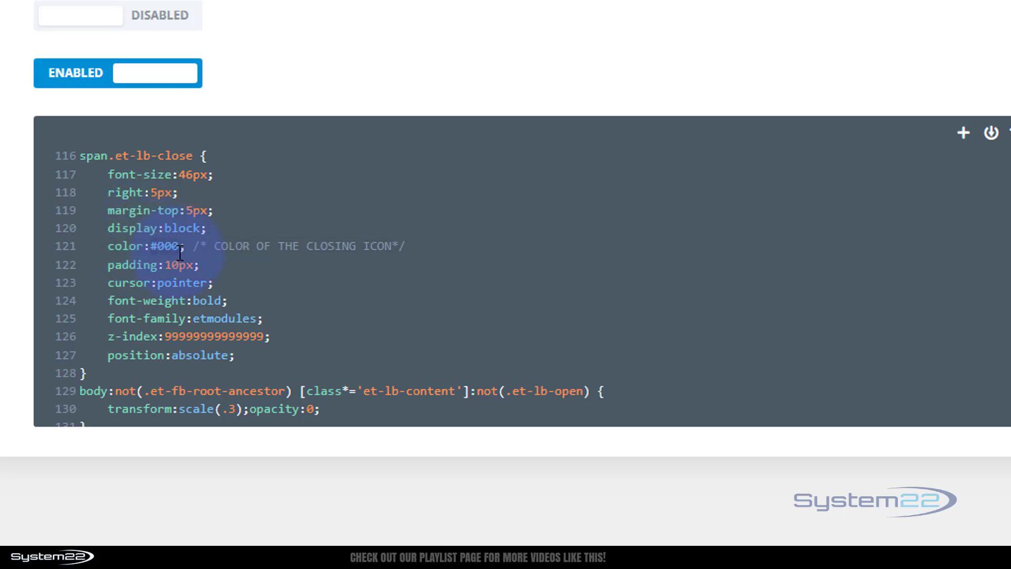
{"action": "type", "text": "re"}
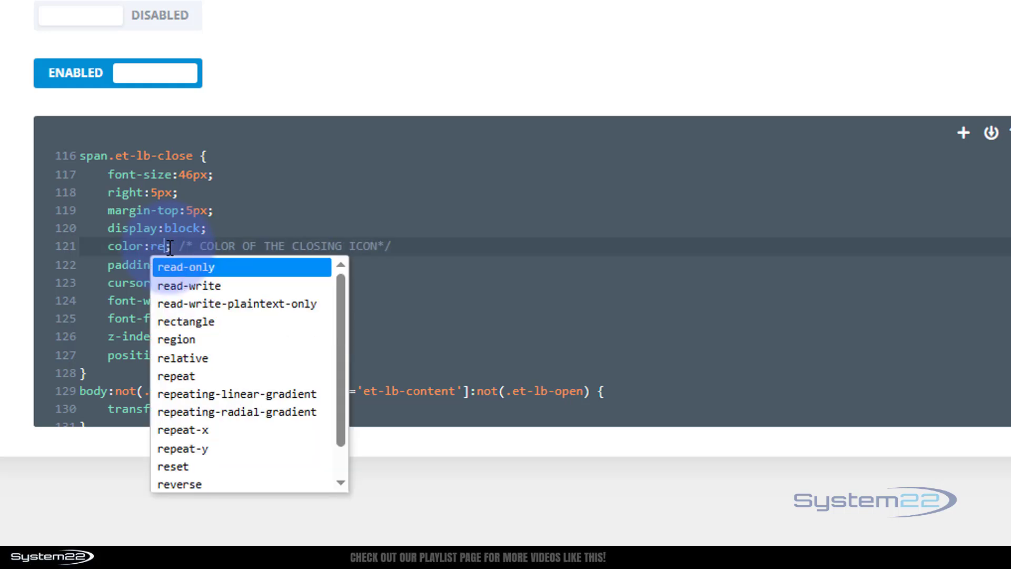
{"action": "type", "text": "d"}
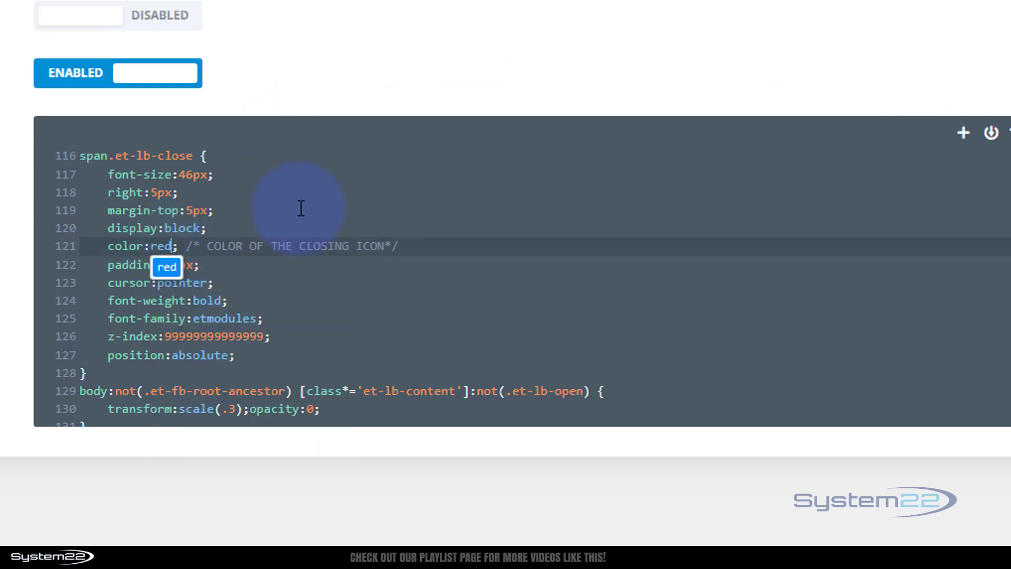
{"action": "left_click", "coordinate": [192, 217]}
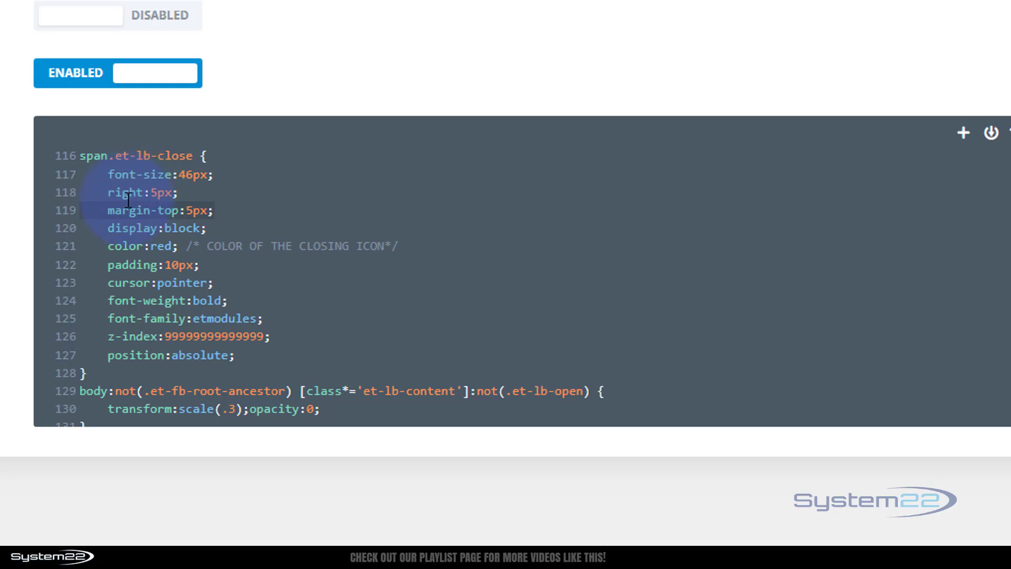
{"action": "left_click", "coordinate": [165, 191]}
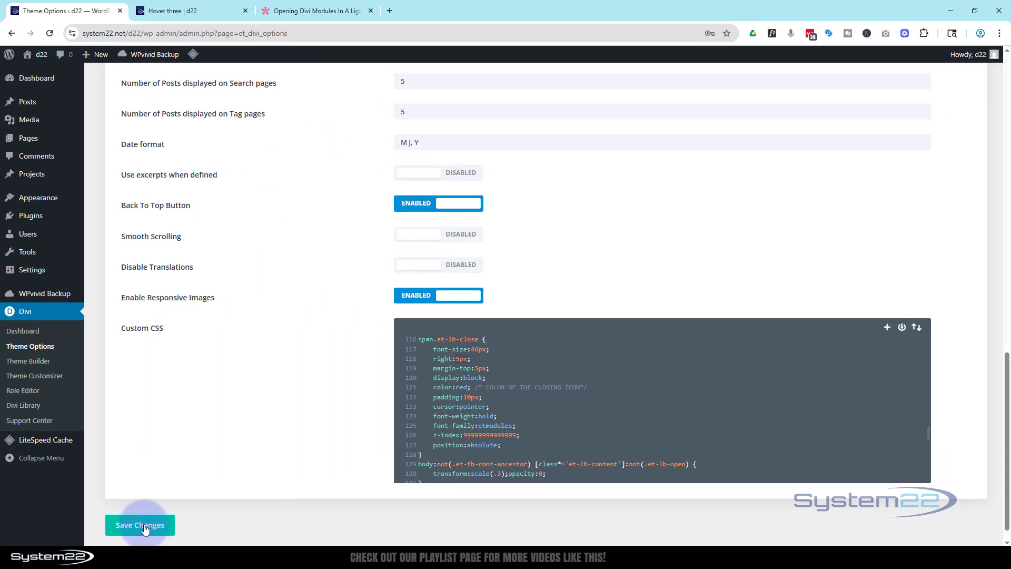
Step: Save the theme options, then switch to the Hover three page and reload it
{"action": "left_click", "coordinate": [146, 529]}
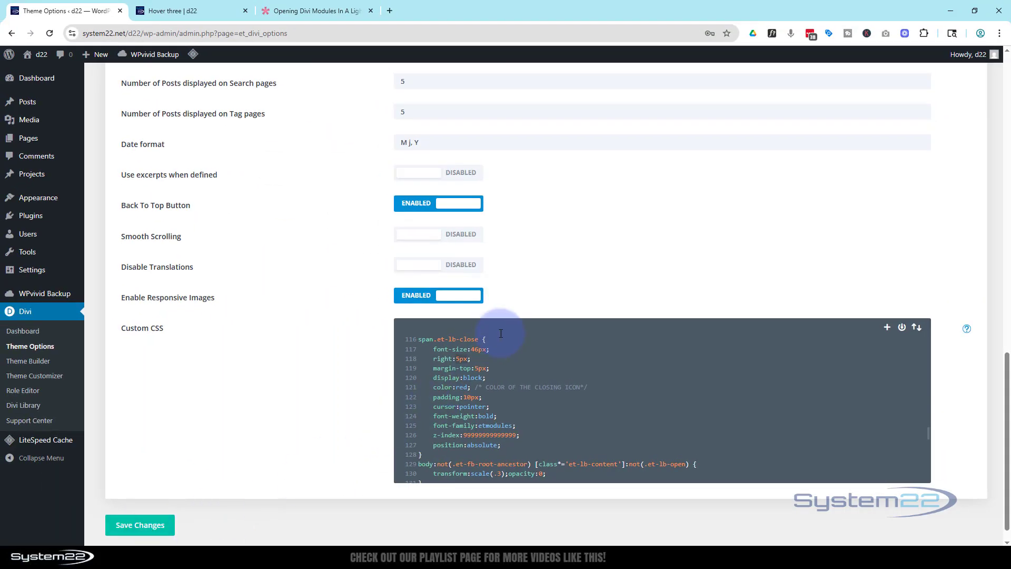
{"action": "left_click", "coordinate": [213, 9]}
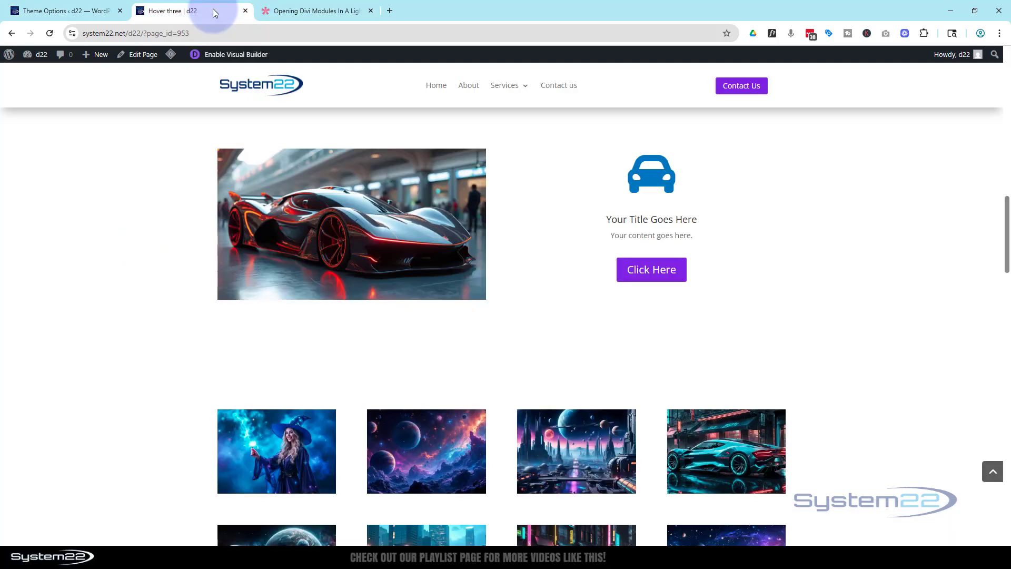
{"action": "left_click", "coordinate": [51, 31]}
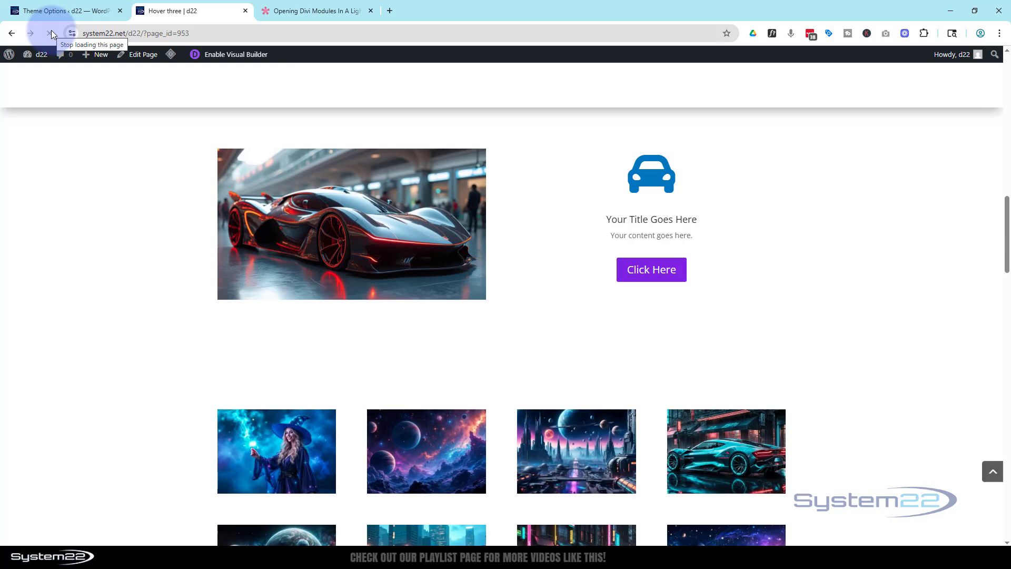
Step: Test the popups opened by the red sports car image and the Click Here button, closing each one
{"action": "left_click", "coordinate": [387, 229]}
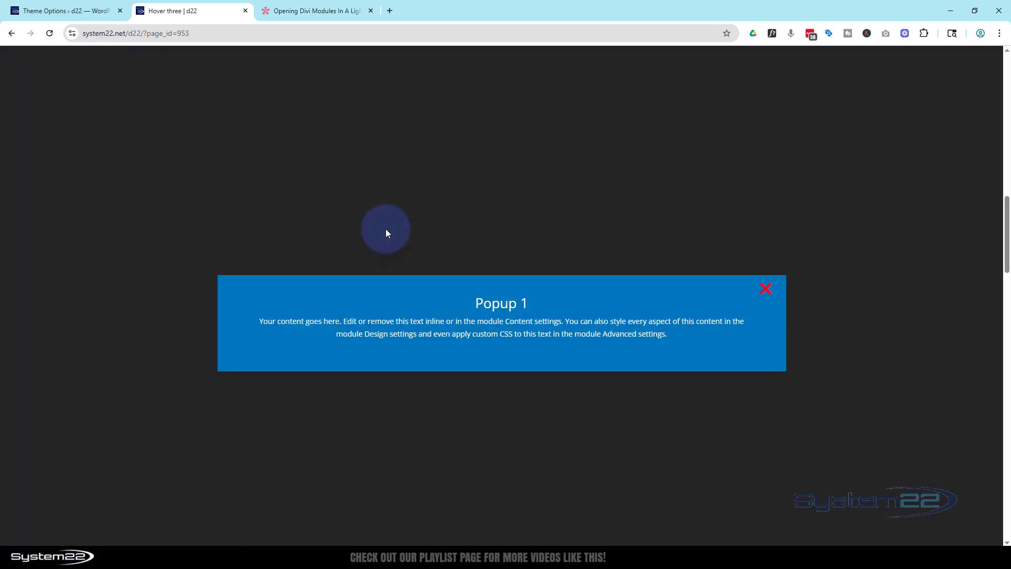
{"action": "left_click", "coordinate": [767, 292]}
{"action": "left_click", "coordinate": [659, 271]}
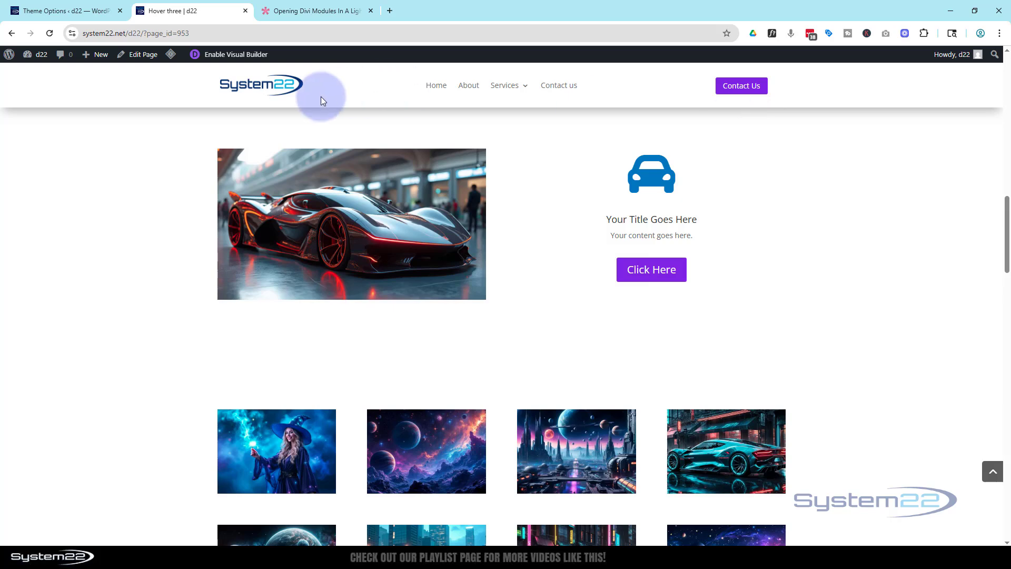
Step: Enable the Visual Builder on the page and open the Popup 4 section's custom CSS for module elements
{"action": "left_click", "coordinate": [227, 56]}
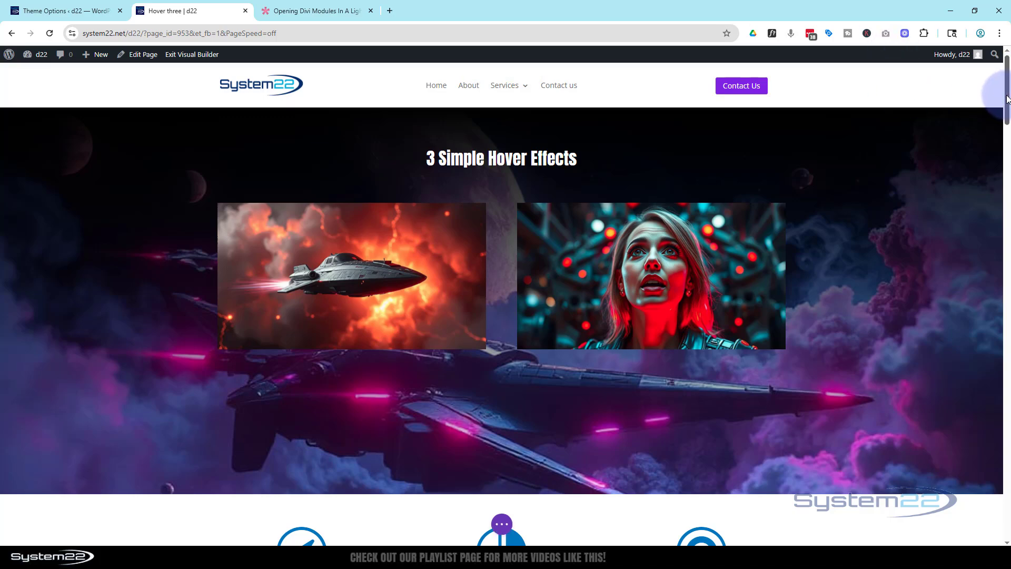
{"action": "left_click_drag", "start_coordinate": [1002, 92], "coordinate": [814, 298]}
{"action": "mouse_move", "coordinate": [340, 350]}
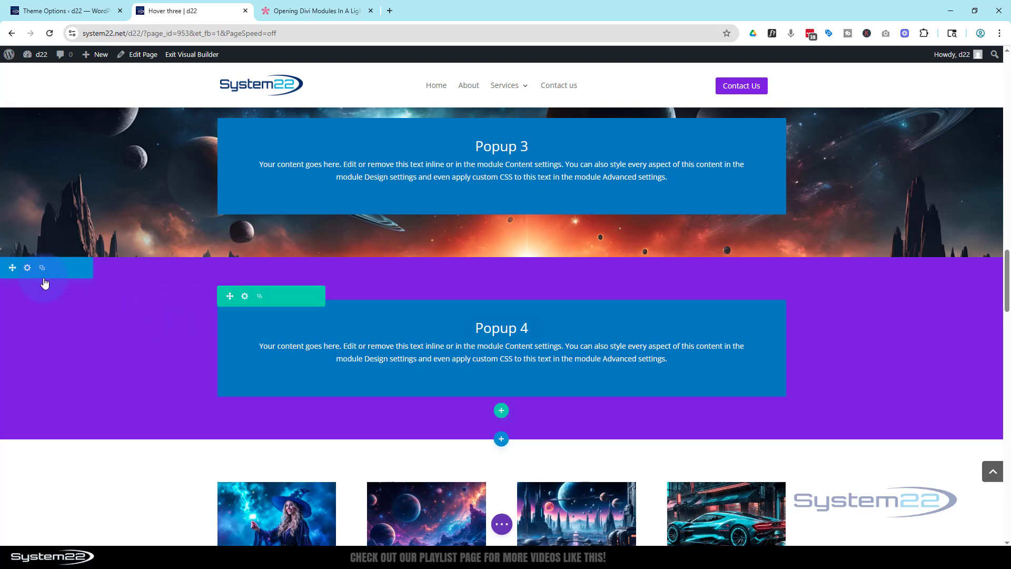
{"action": "left_click", "coordinate": [27, 268]}
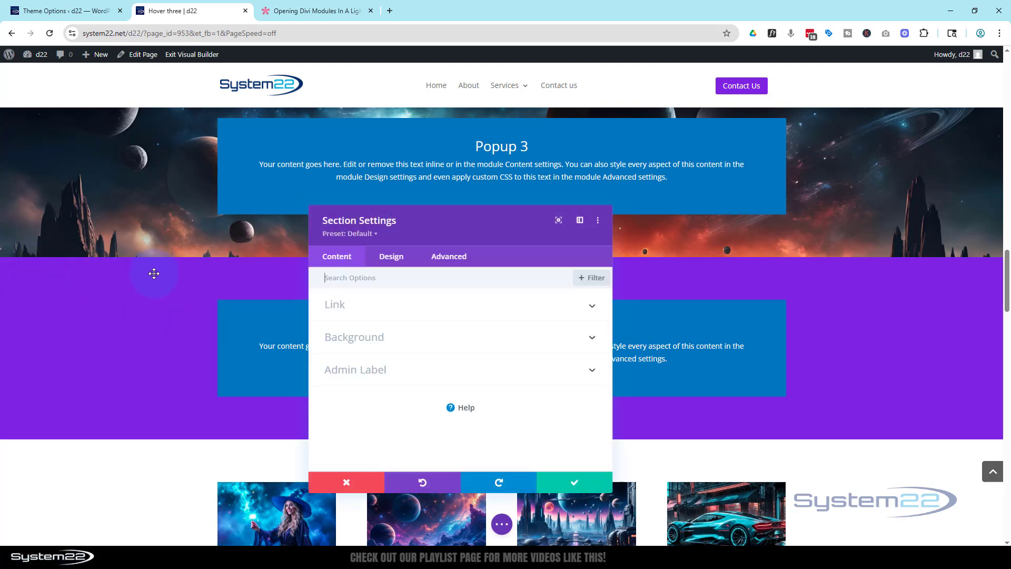
{"action": "left_click", "coordinate": [459, 263]}
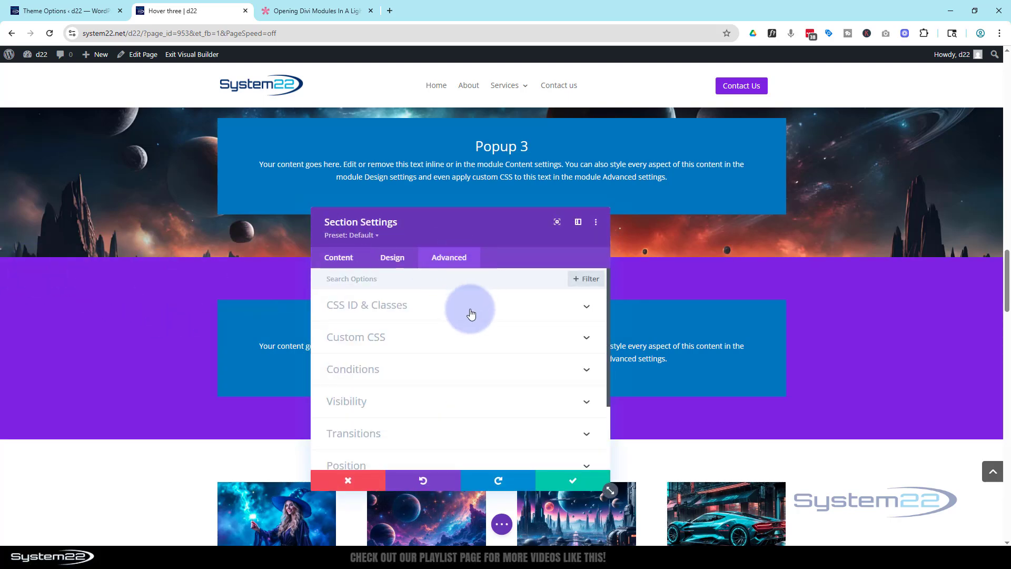
{"action": "left_click", "coordinate": [474, 340]}
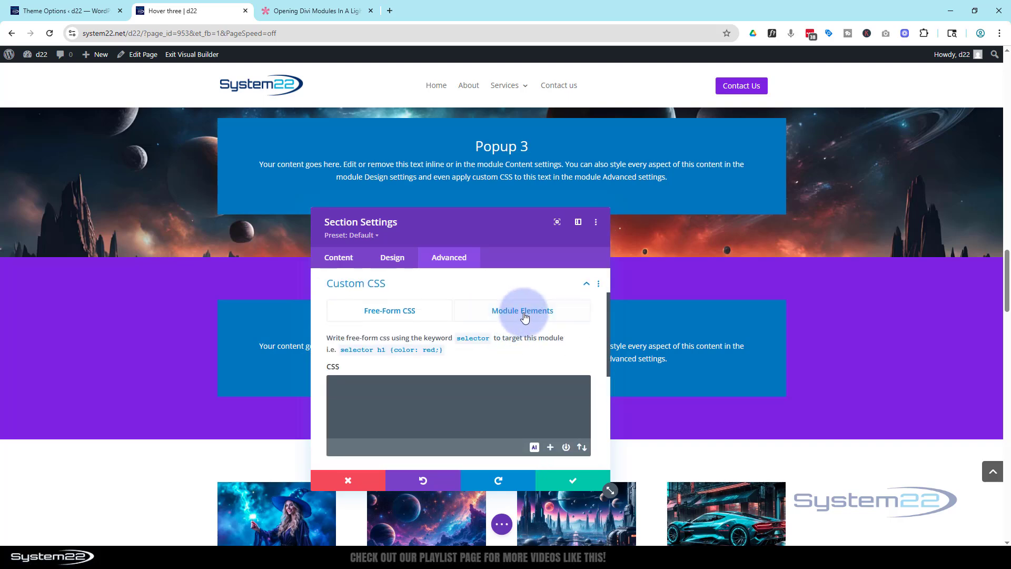
{"action": "left_click", "coordinate": [527, 313]}
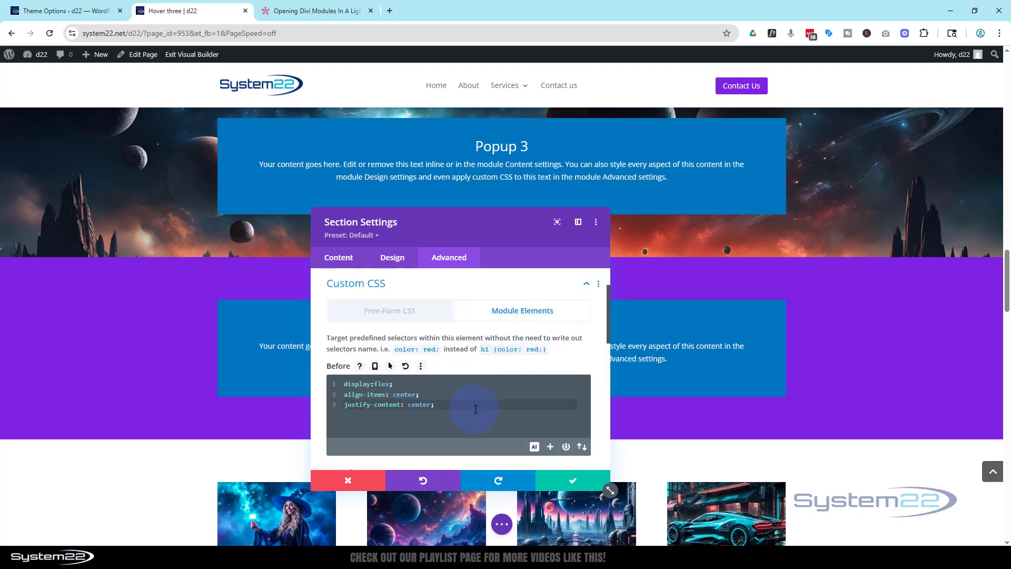
Step: Move the display:flex, align-items: center and justify-content: center declarations from the section's Before CSS to its Main Element CSS
{"action": "left_click_drag", "start_coordinate": [425, 403], "coordinate": [342, 385]}
{"action": "key", "text": "ctrl+c"}
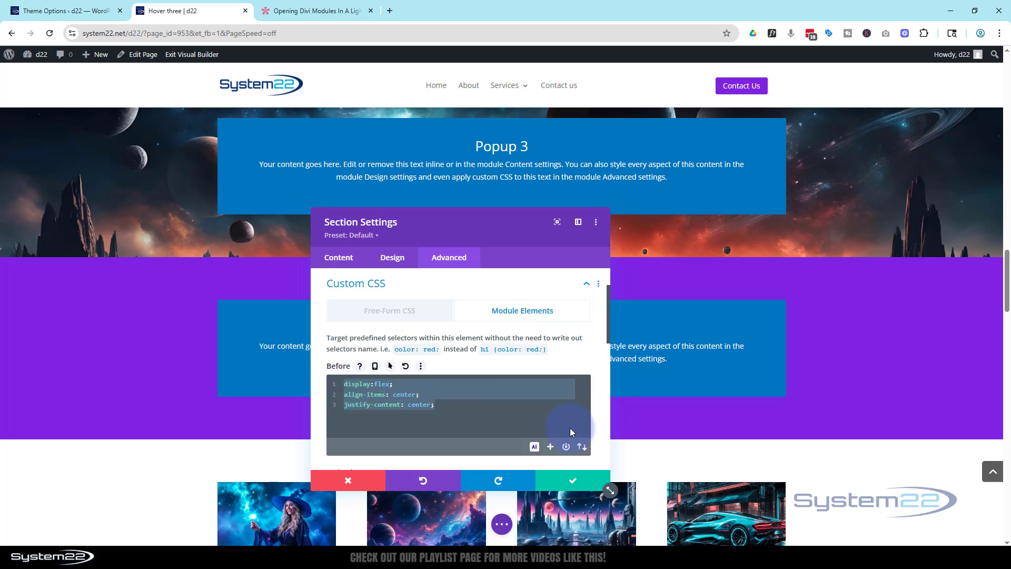
{"action": "key", "text": "BackSpace"}
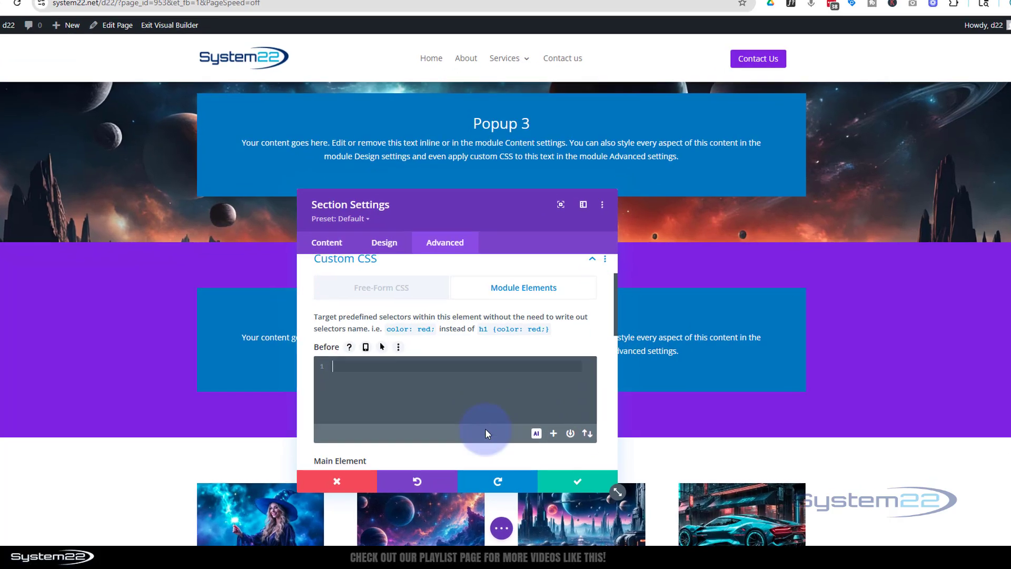
{"action": "scroll", "coordinate": [485, 433], "scroll_direction": "down", "scroll_amount": 2}
{"action": "left_click", "coordinate": [337, 382]}
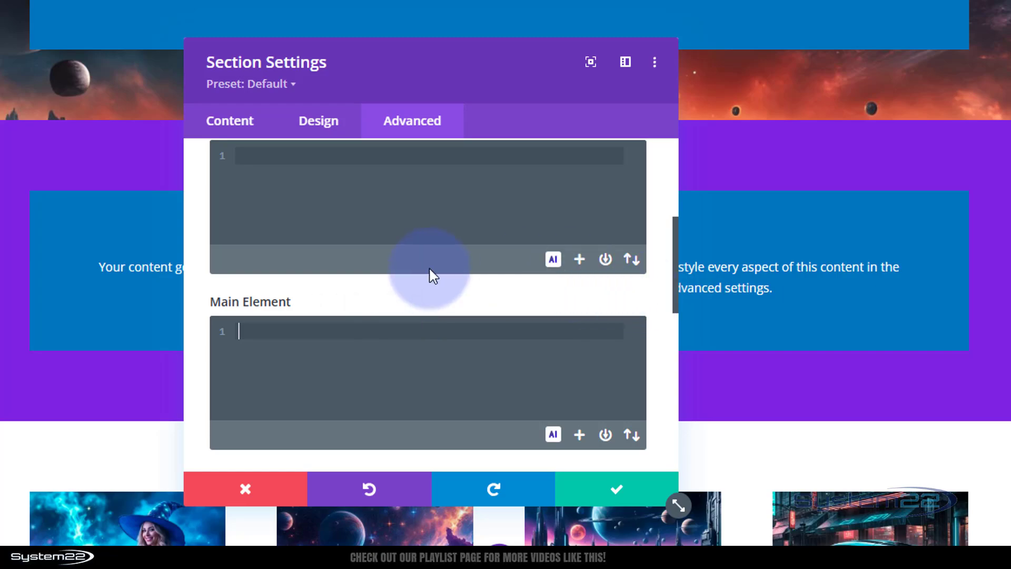
{"action": "key", "text": "ctrl+v"}
Step: Apply the Popup 4 section settings, save the page and exit the Visual Builder
{"action": "left_click", "coordinate": [611, 488]}
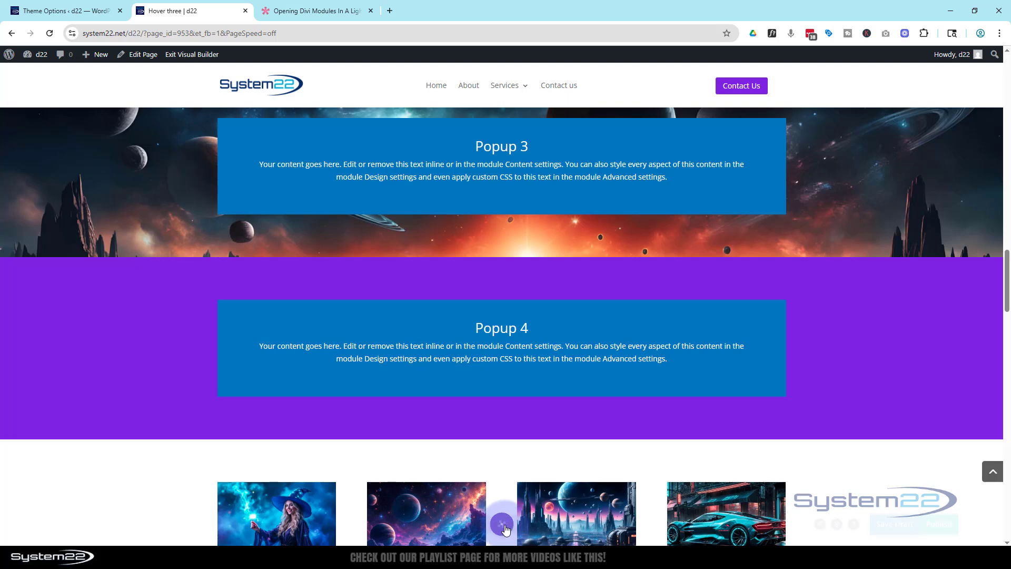
{"action": "left_click", "coordinate": [502, 524]}
{"action": "left_click", "coordinate": [970, 524]}
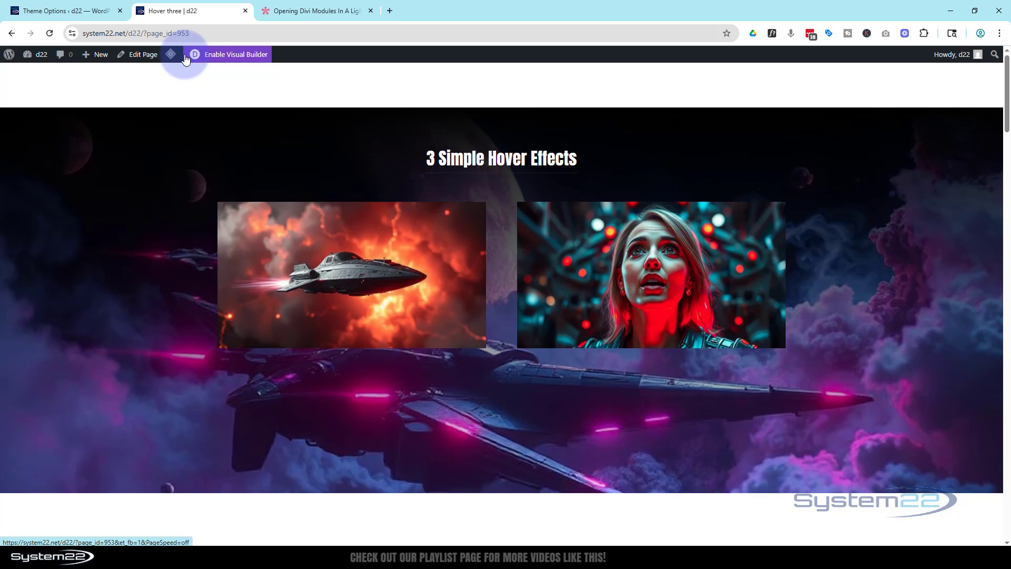
Step: Test the popup opened by the Click Here button under the car icon on the live page and close it
{"action": "scroll", "coordinate": [190, 203], "scroll_direction": "down", "scroll_amount": 3}
{"action": "scroll", "coordinate": [190, 200], "scroll_direction": "down", "scroll_amount": 8}
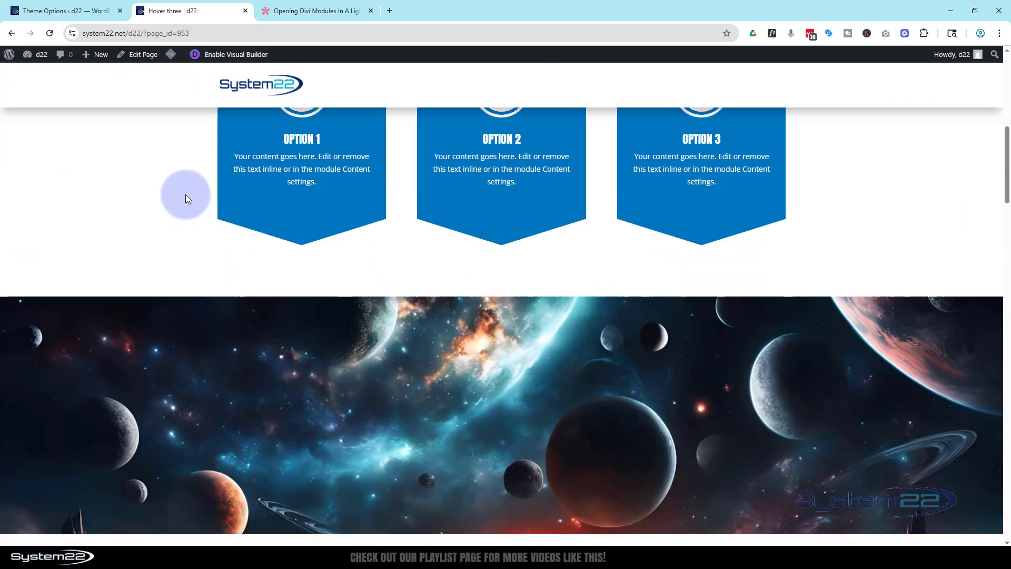
{"action": "scroll", "coordinate": [181, 198], "scroll_direction": "down", "scroll_amount": 6}
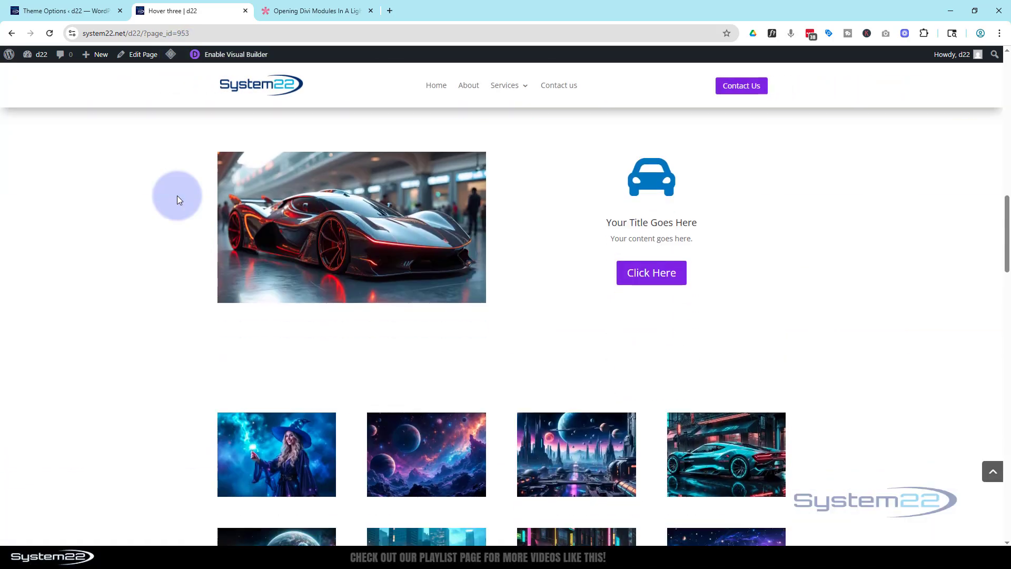
{"action": "left_click", "coordinate": [662, 238]}
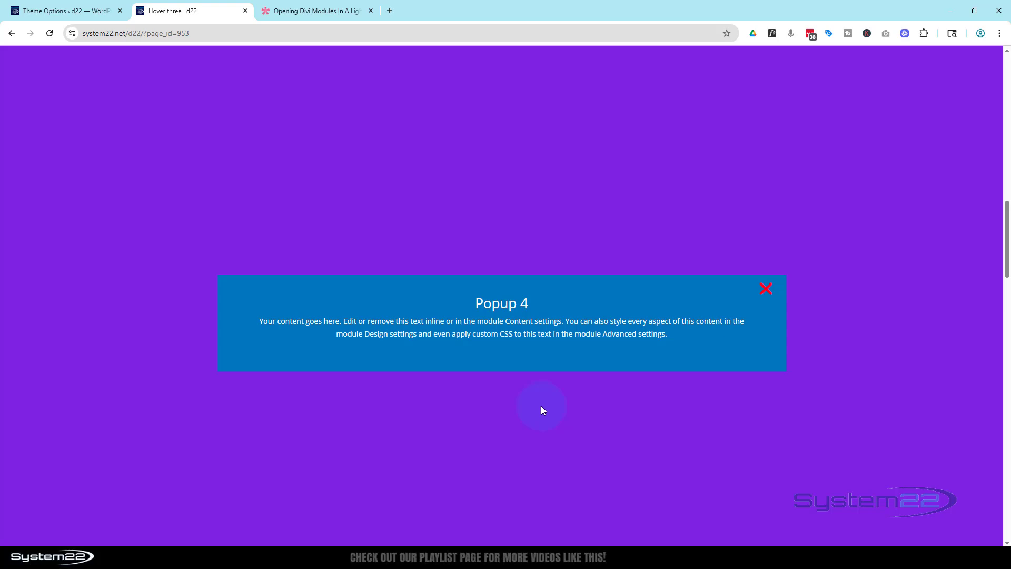
{"action": "left_click", "coordinate": [766, 289]}
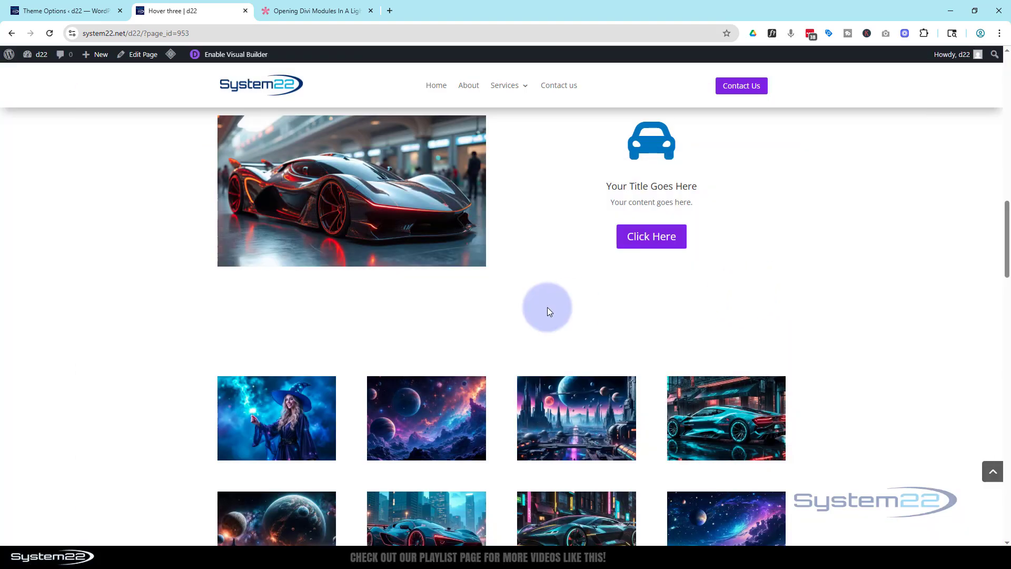
{"action": "scroll", "coordinate": [492, 314], "scroll_direction": "up", "scroll_amount": 2}
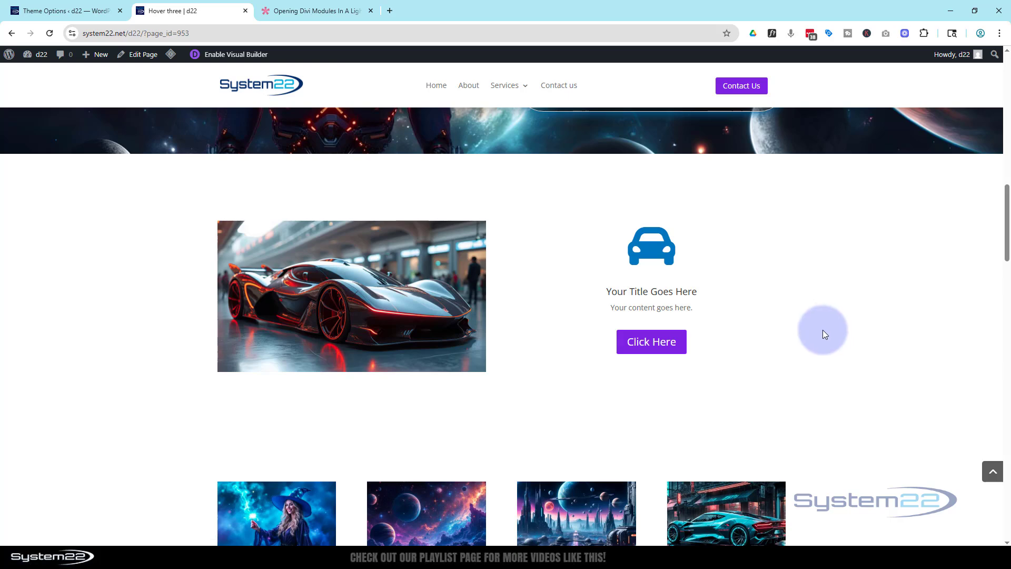
Step: Switch to the lightbox help article, select its web address up to the question mark, and return to the Hover three page
{"action": "left_click", "coordinate": [314, 12]}
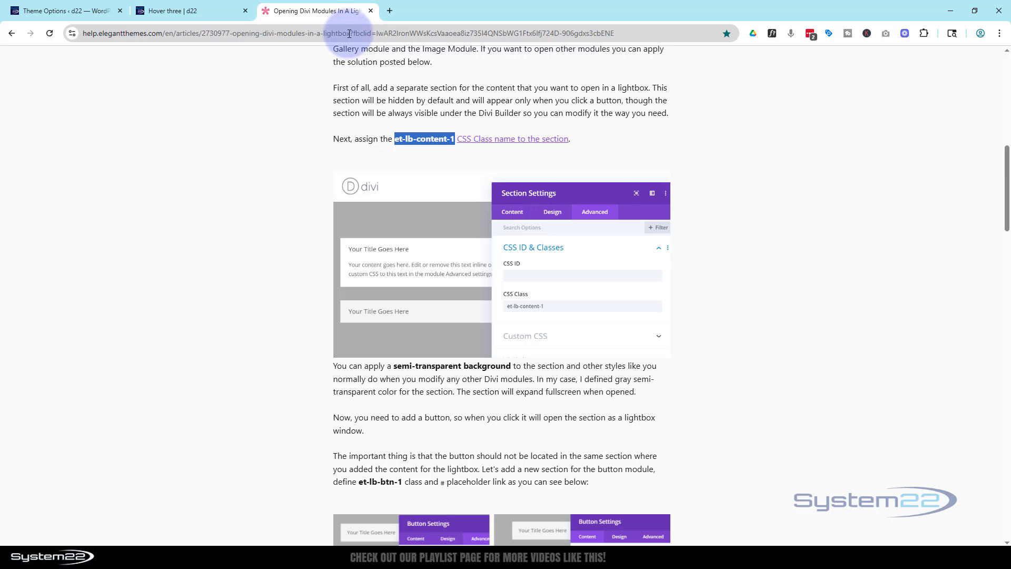
{"action": "left_click_drag", "start_coordinate": [354, 32], "coordinate": [133, 54]}
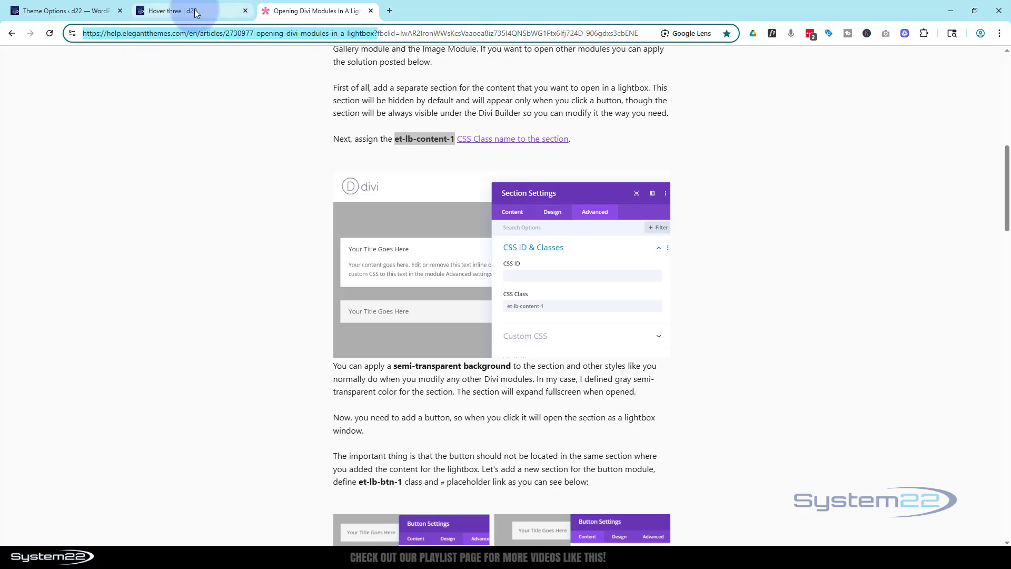
{"action": "left_click", "coordinate": [211, 11]}
Step: Test all four popups from the image, car icon, title and Click Here button, closing each one
{"action": "left_click", "coordinate": [383, 314]}
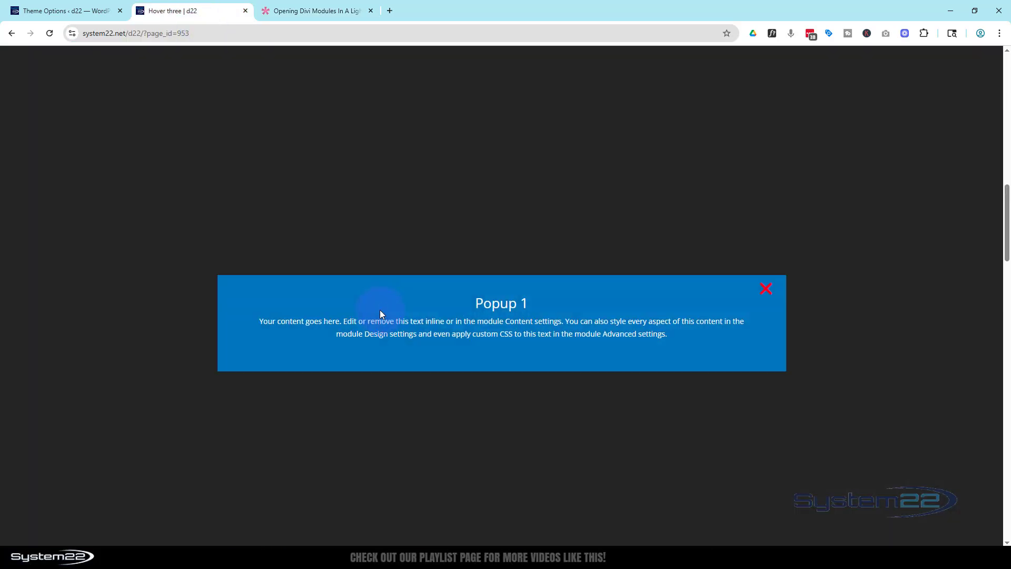
{"action": "left_click", "coordinate": [767, 289]}
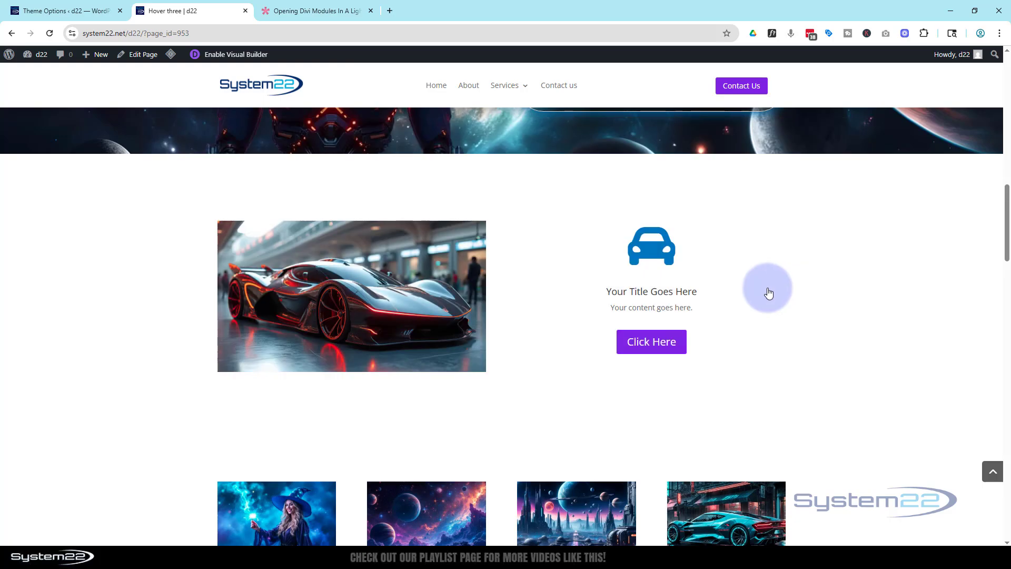
{"action": "left_click", "coordinate": [666, 255]}
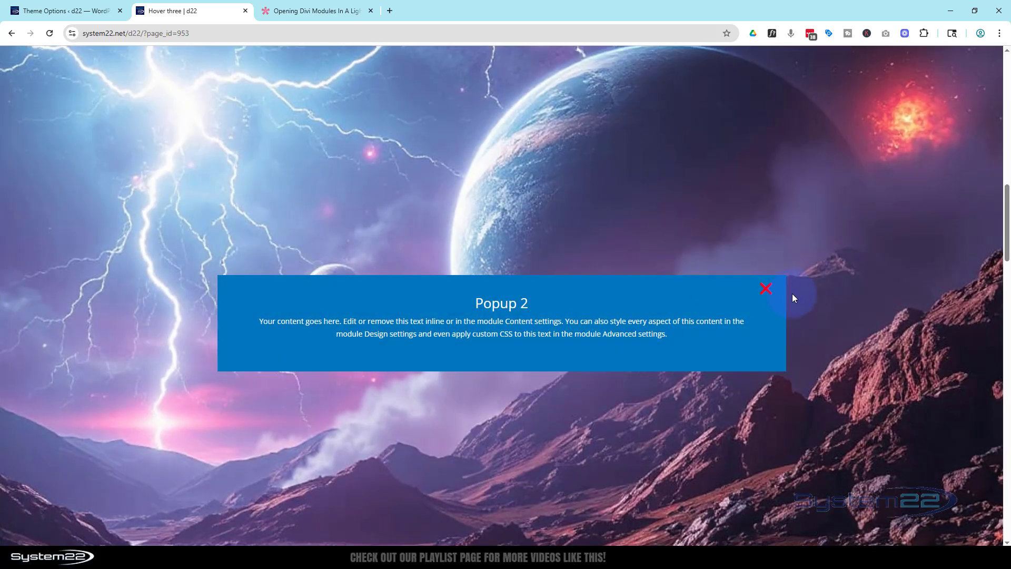
{"action": "left_click", "coordinate": [767, 291]}
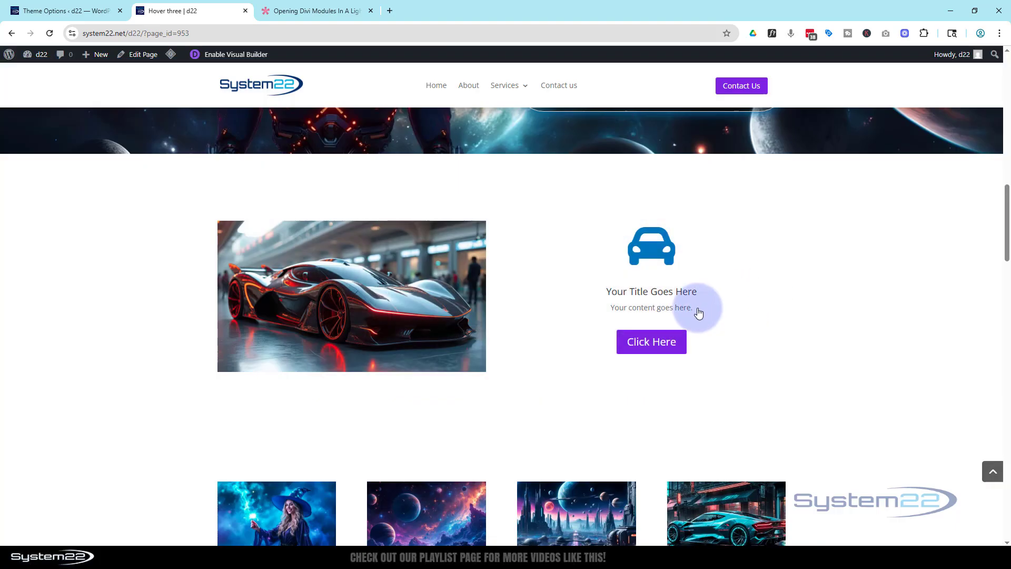
{"action": "left_click", "coordinate": [663, 301]}
{"action": "left_click", "coordinate": [767, 289]}
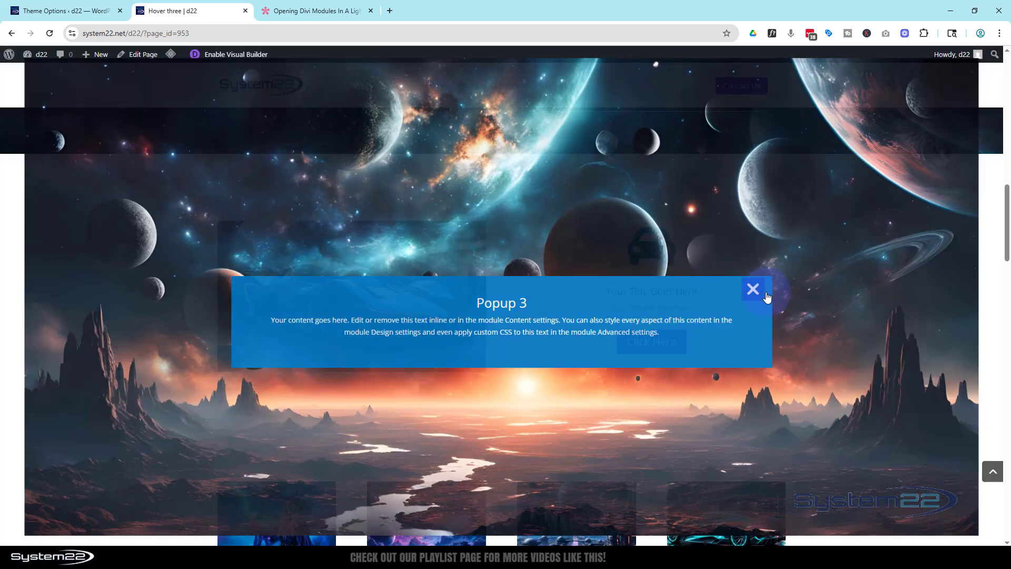
{"action": "left_click", "coordinate": [656, 344]}
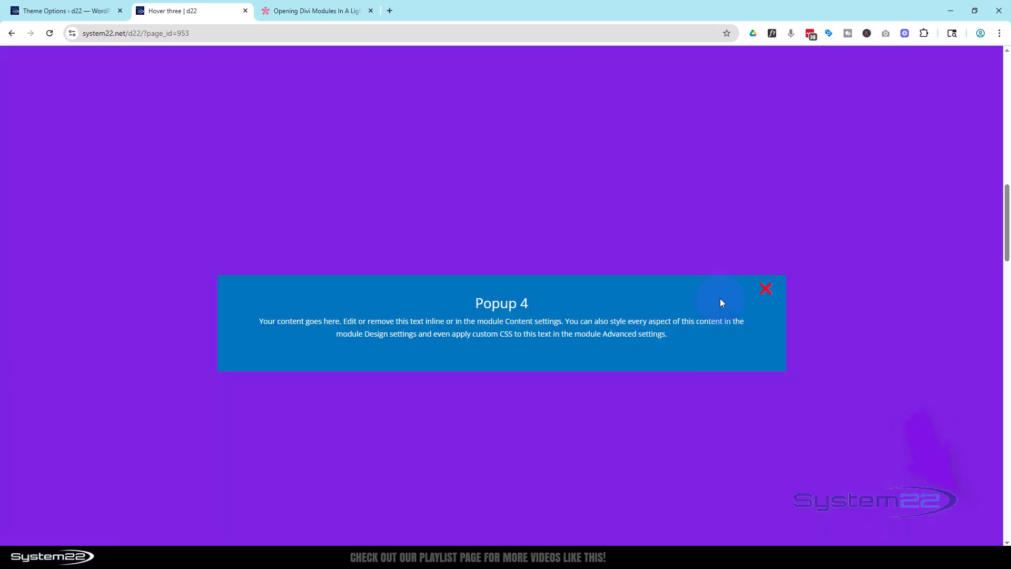
{"action": "left_click", "coordinate": [767, 291]}
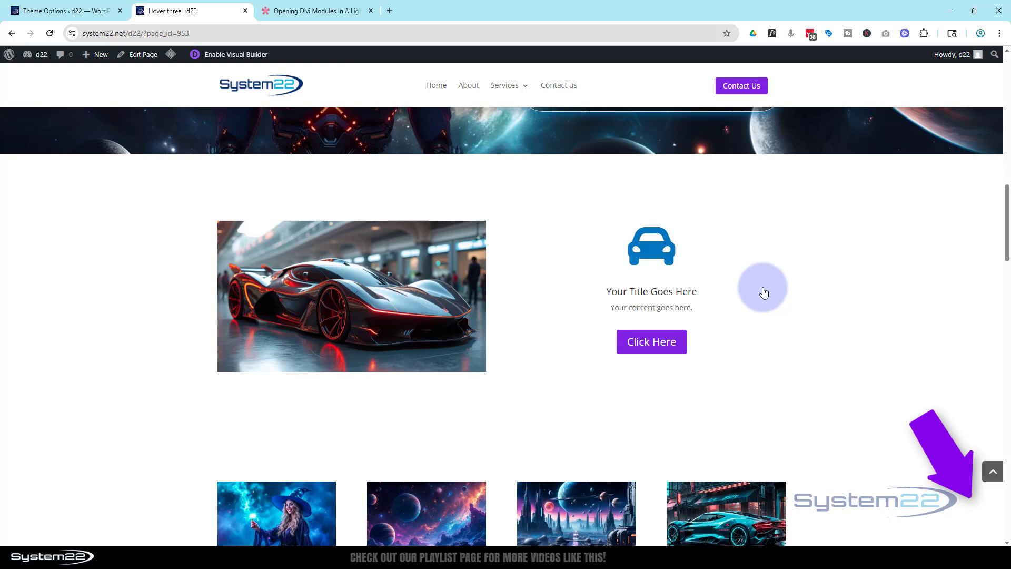
Step: Look over the page from its top down to the car card, then open and close the image's popup again
{"action": "scroll", "coordinate": [808, 293], "scroll_direction": "up", "scroll_amount": 3}
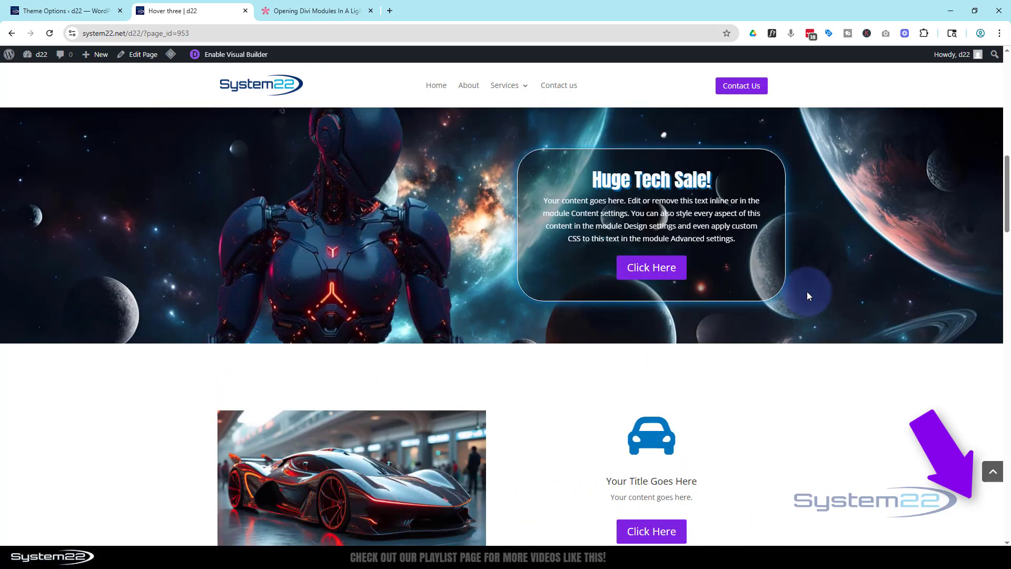
{"action": "scroll", "coordinate": [809, 296], "scroll_direction": "up", "scroll_amount": 10}
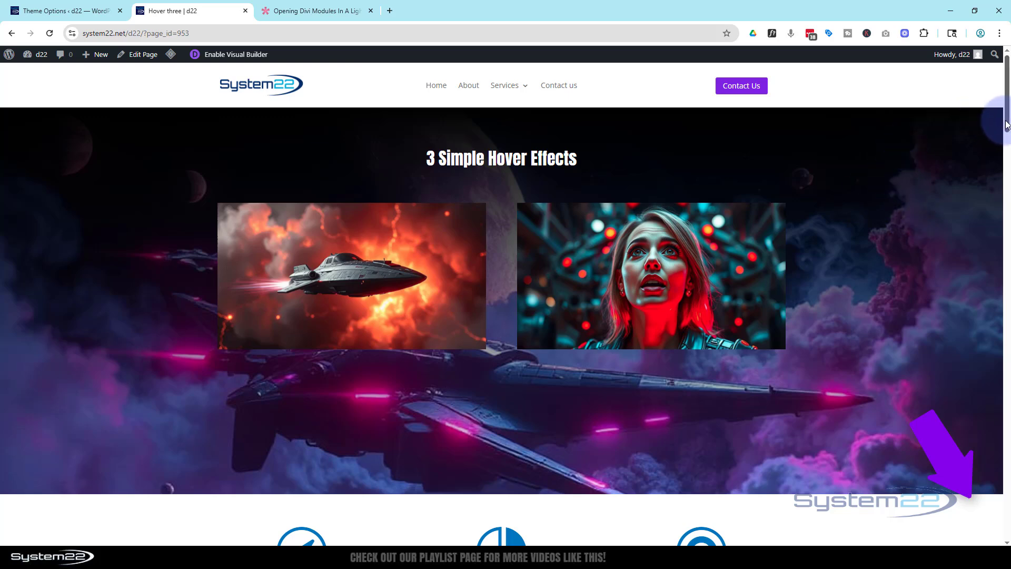
{"action": "left_click_drag", "start_coordinate": [1007, 123], "coordinate": [980, 218]}
{"action": "scroll", "coordinate": [975, 232], "scroll_direction": "down", "scroll_amount": 5}
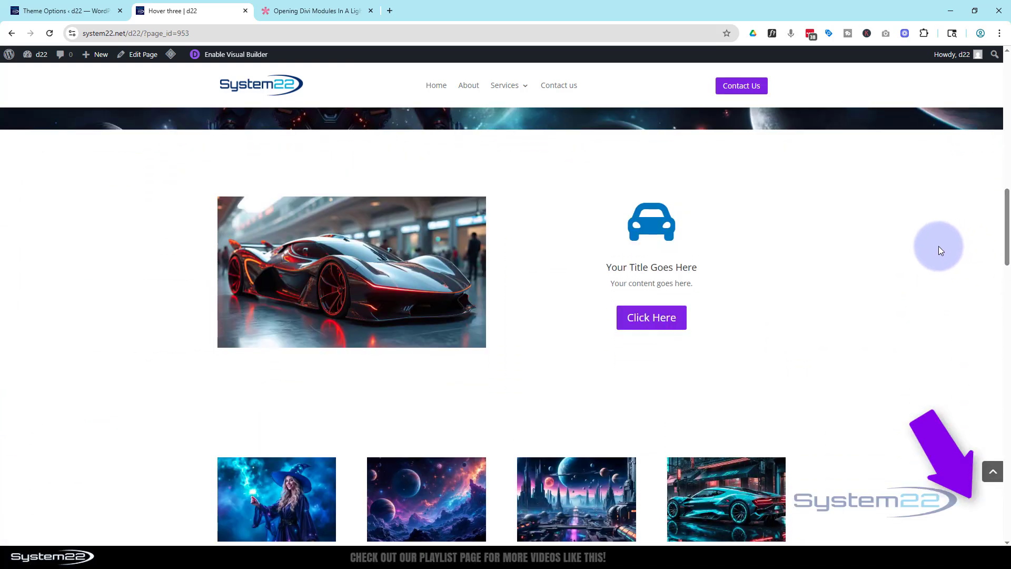
{"action": "left_click", "coordinate": [353, 294]}
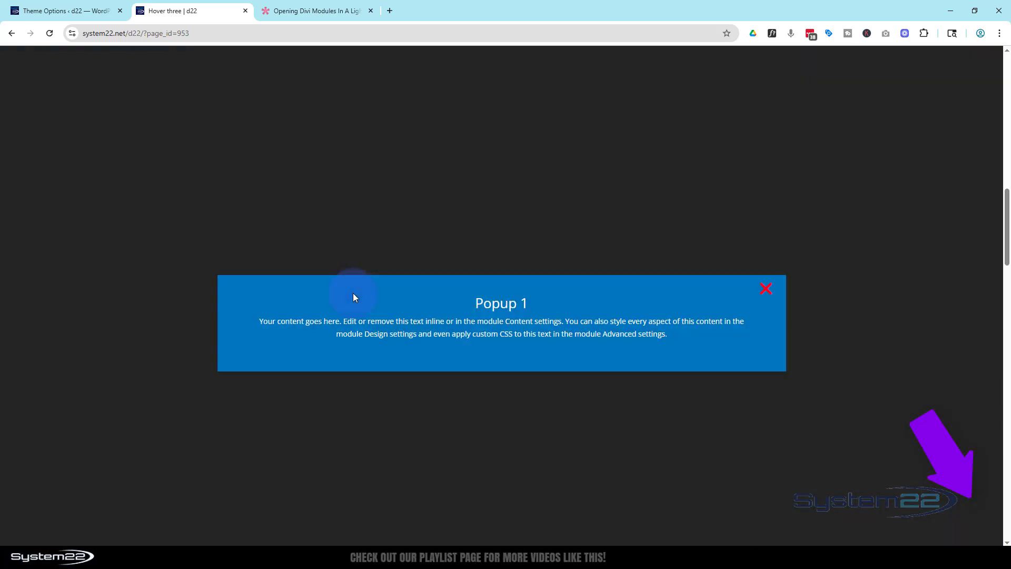
{"action": "left_click", "coordinate": [767, 292]}
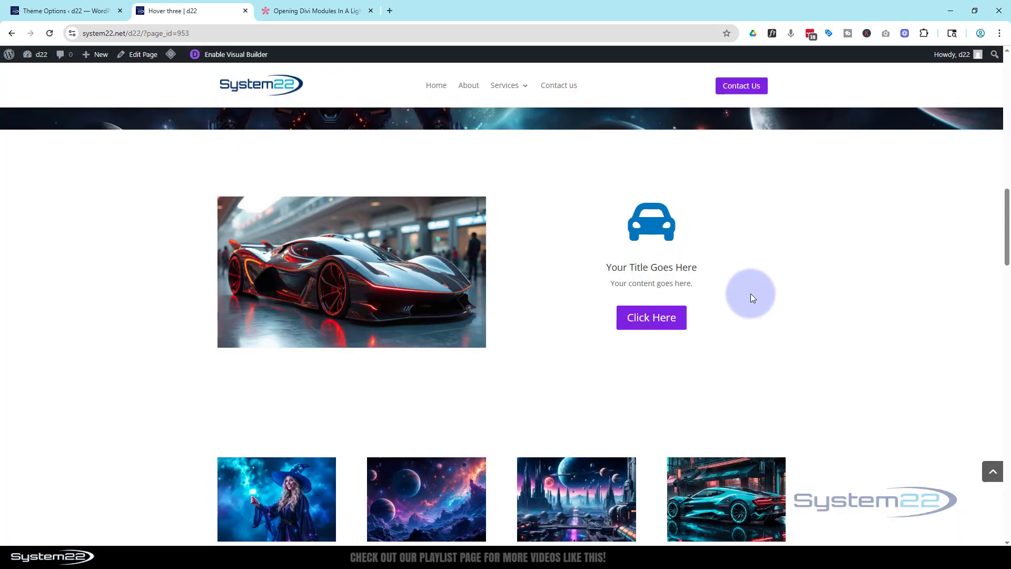